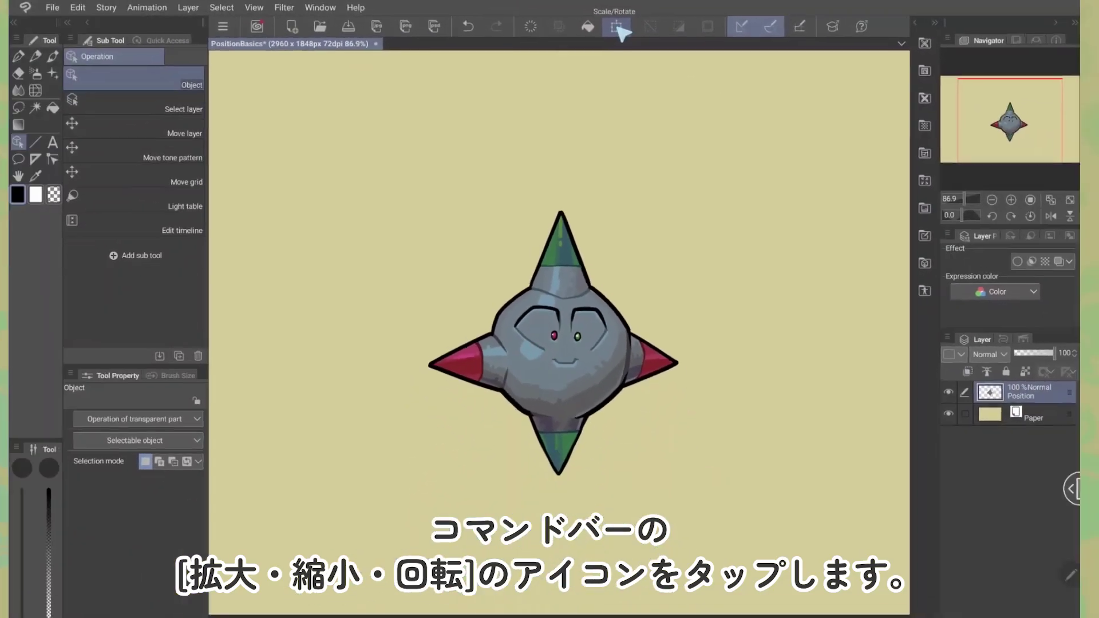
Reposition the gray star character on the canvas using the Scale/Rotate transformation
left_click(587, 51)
left_click_drag(624, 334, 555, 258)
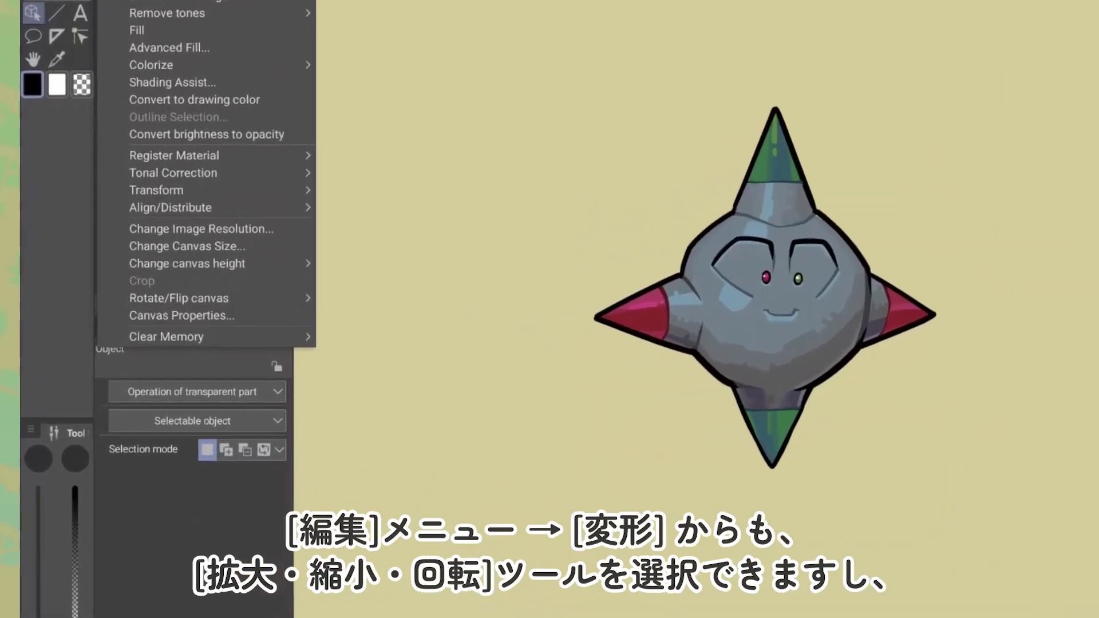
mouse_move(265, 195)
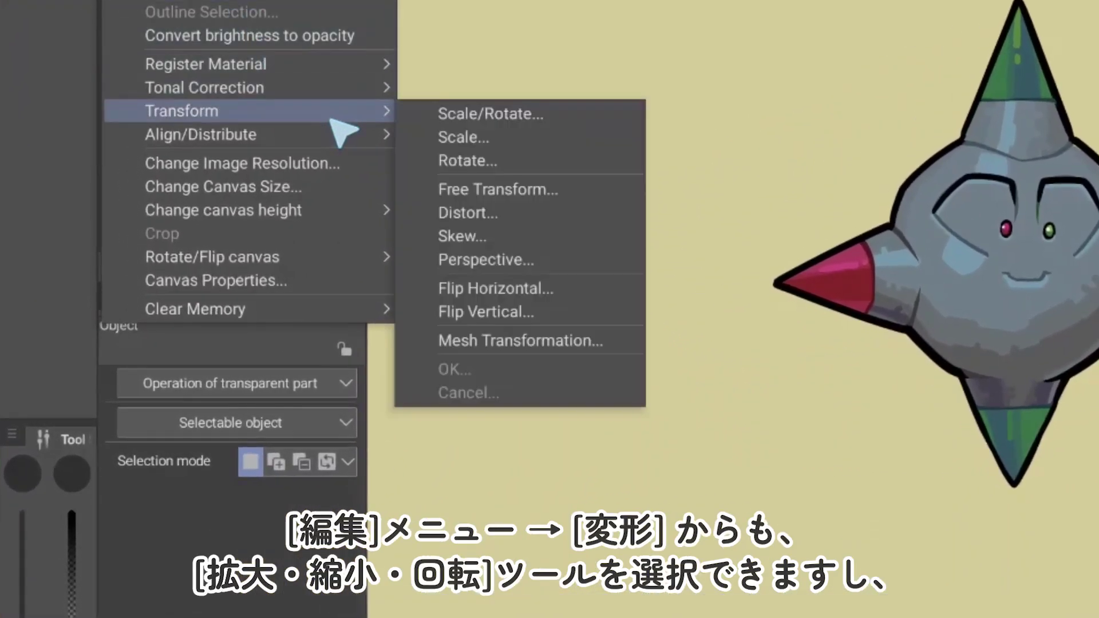
left_click(571, 123)
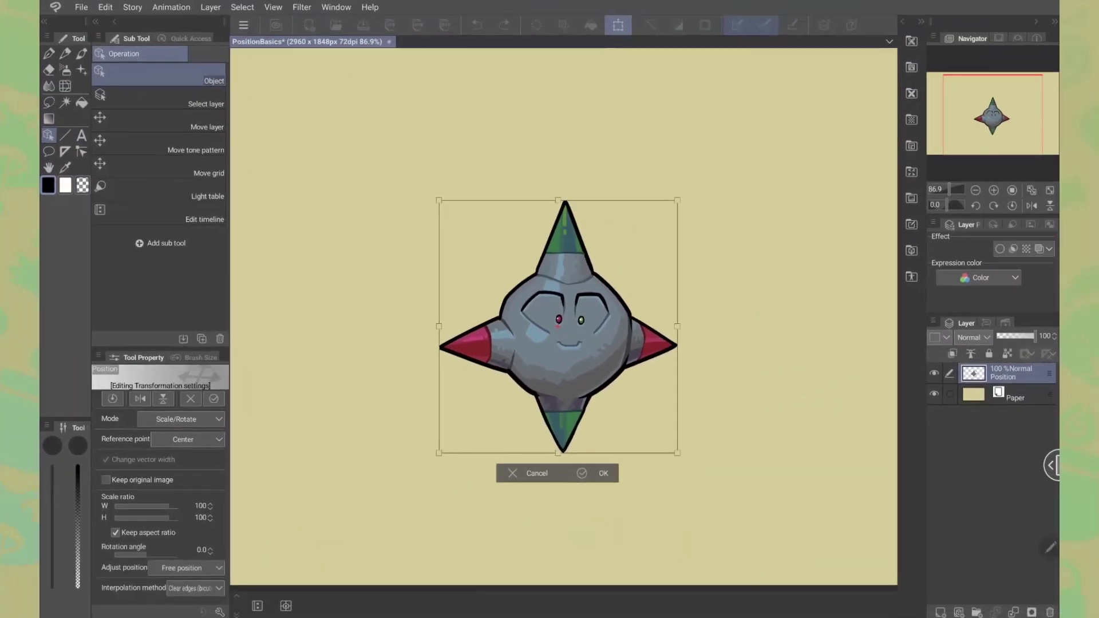
left_click_drag(604, 343, 705, 250)
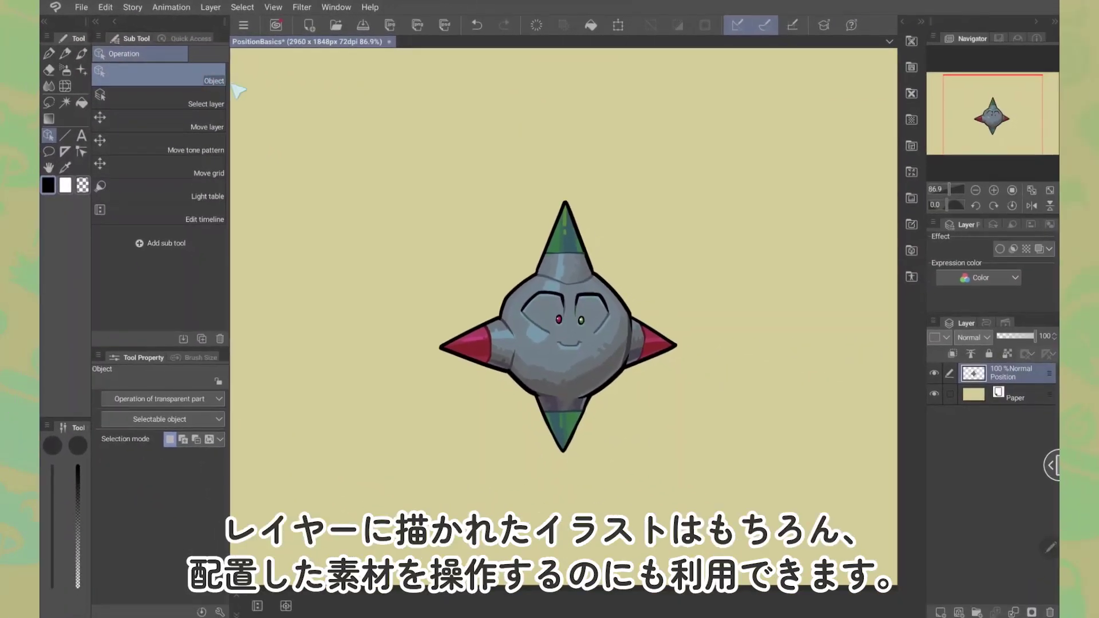
left_click_drag(582, 335, 541, 325)
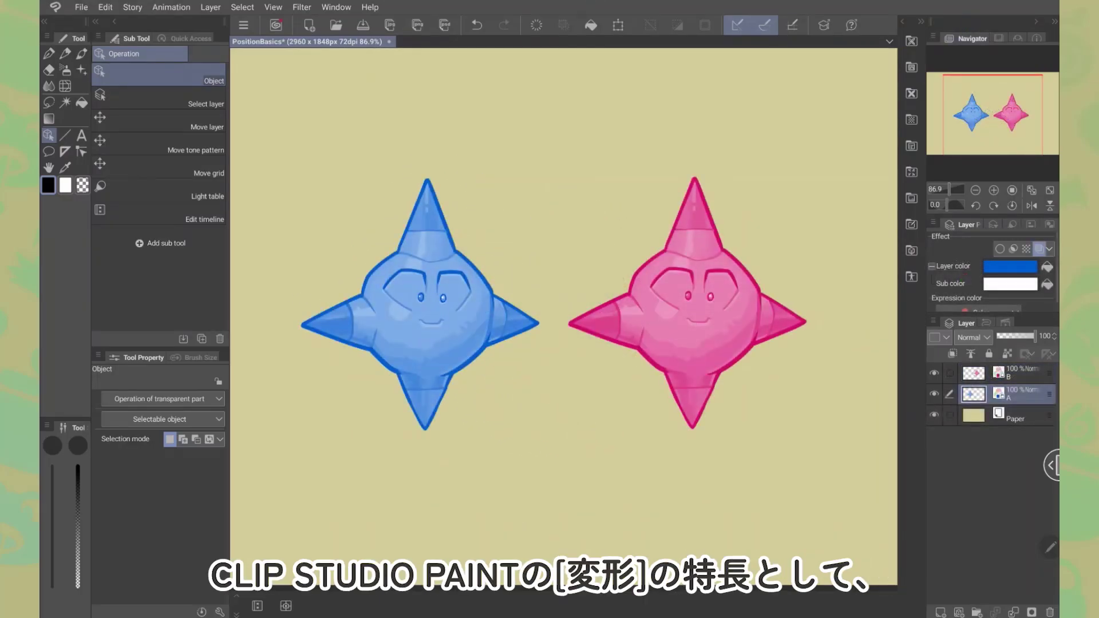
Try moving only the blue star on layer A with Scale/Rotate
left_click(618, 25)
mouse_move(470, 320)
left_mouse_down()
mouse_move(492, 348)
mouse_move(491, 269)
mouse_move(474, 362)
mouse_move(545, 289)
mouse_move(475, 326)
left_mouse_up()
left_click(469, 492)
Add layer B to the layer selection and move the blue and pink stars together with Scale/Rotate
left_click(952, 374)
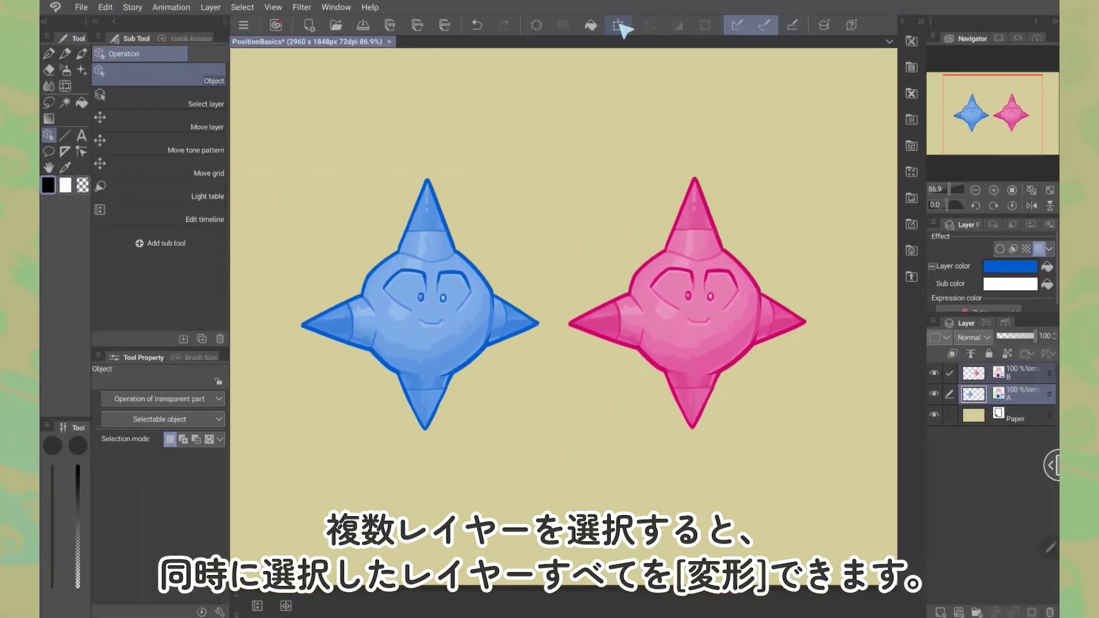
left_click(618, 25)
left_click_drag(765, 337, 683, 249)
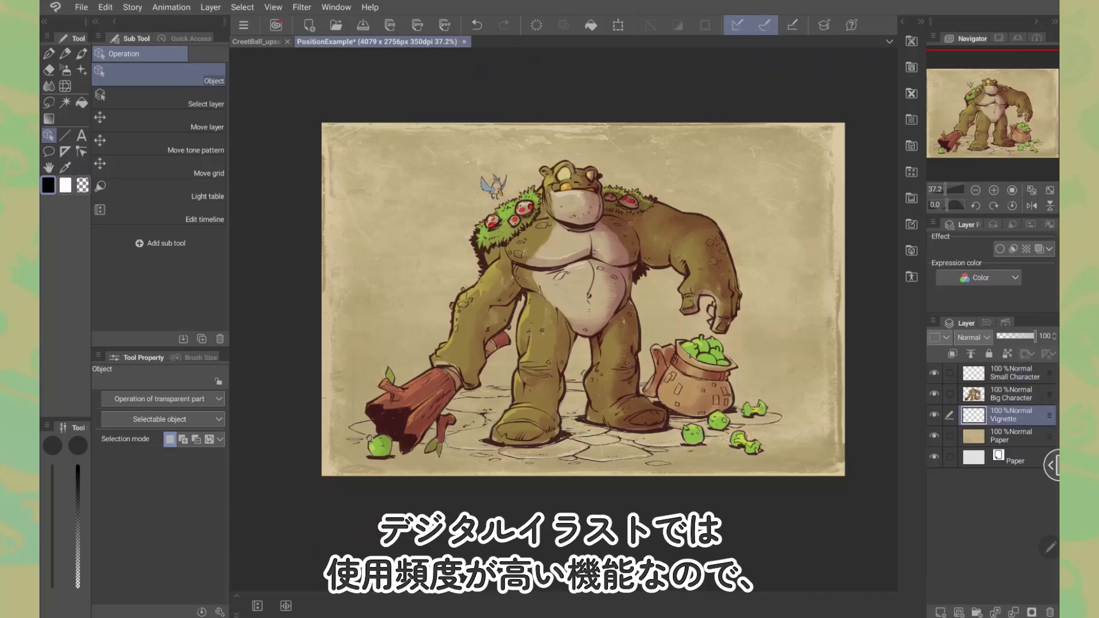
Move the light blue Vignette artwork onto the canvas behind the big character with Scale/Rotate and apply the transformation
left_click(618, 30)
left_click_drag(263, 306, 694, 223)
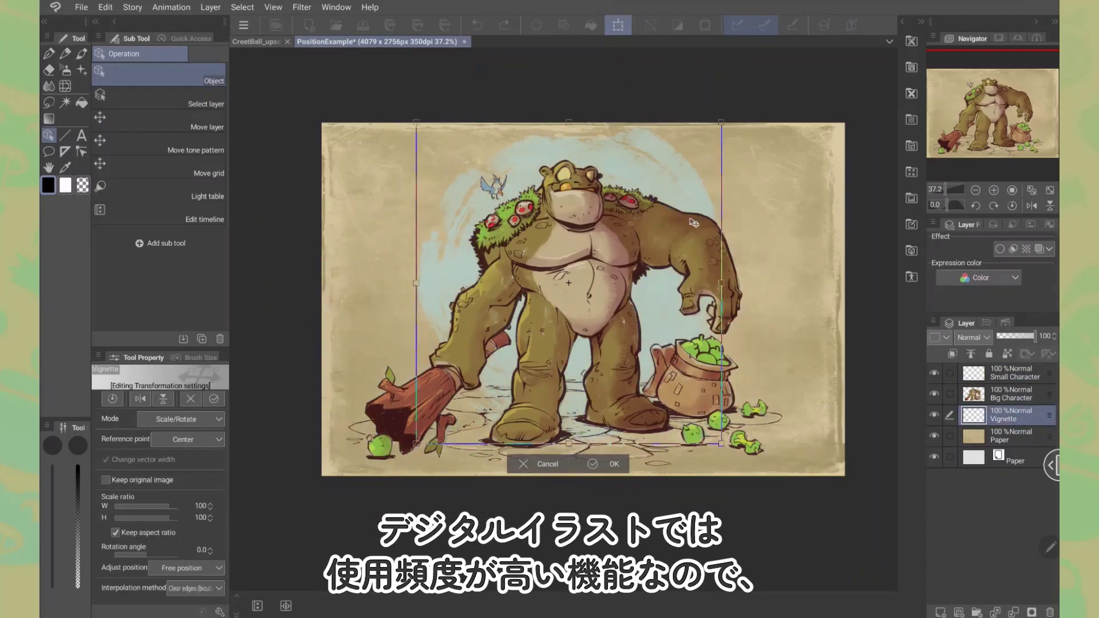
left_click(610, 466)
Move the Small Character layer's red figure onto the big character's shoulder with Scale/Rotate and apply it
left_click(1006, 373)
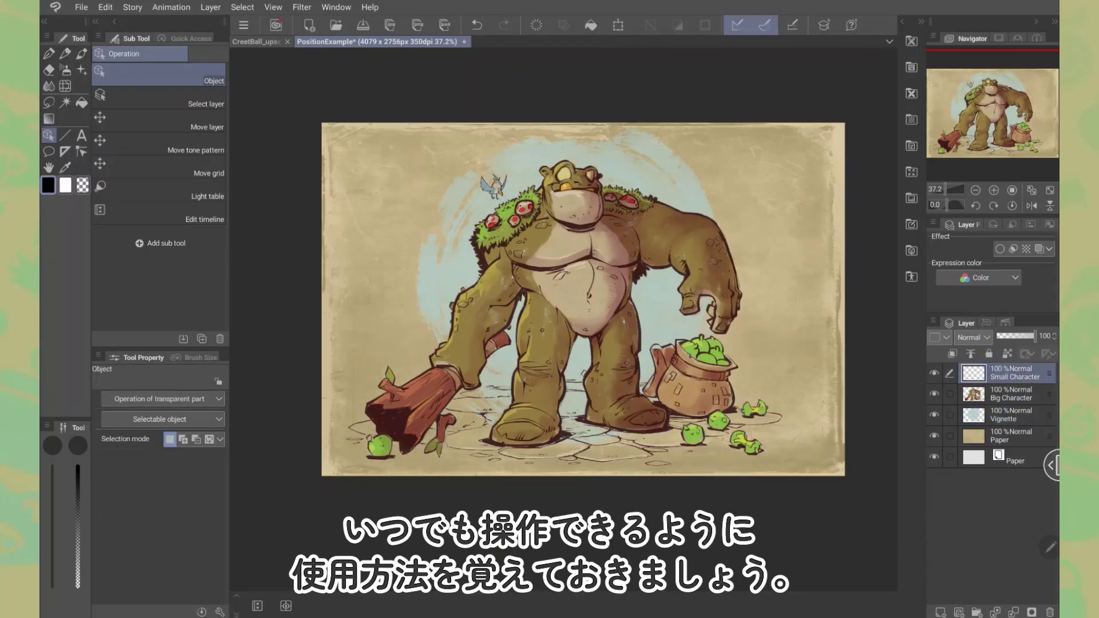
left_click(619, 25)
left_click_drag(296, 192, 734, 212)
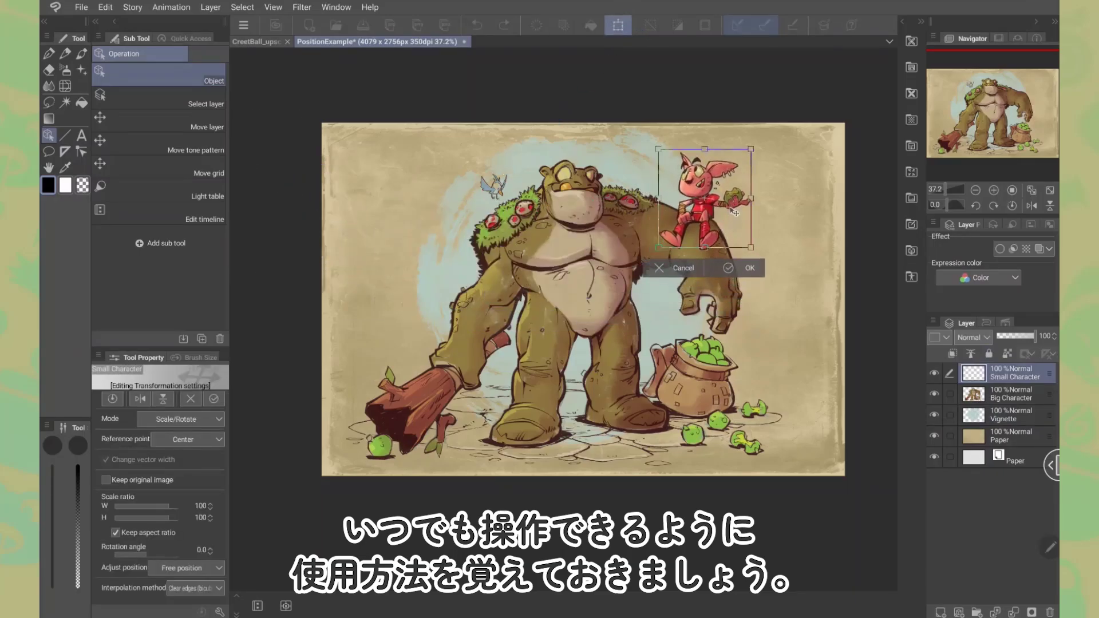
left_click(732, 264)
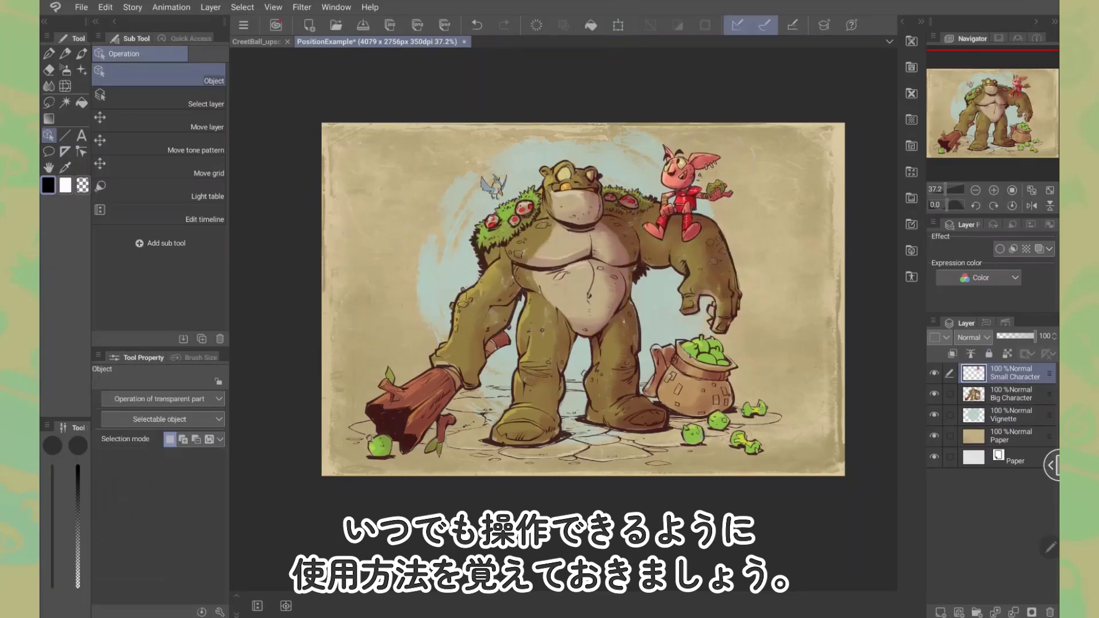
Move the Small Character and Big Character layers together toward the left edge of the illustration
key("ctrl+t")
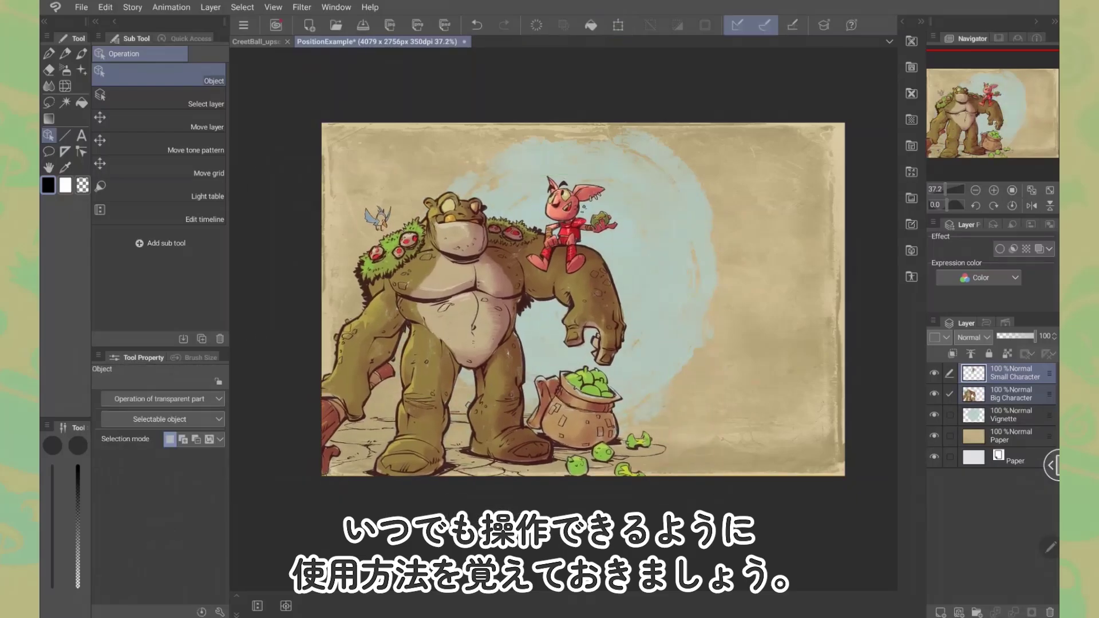
key("Return")
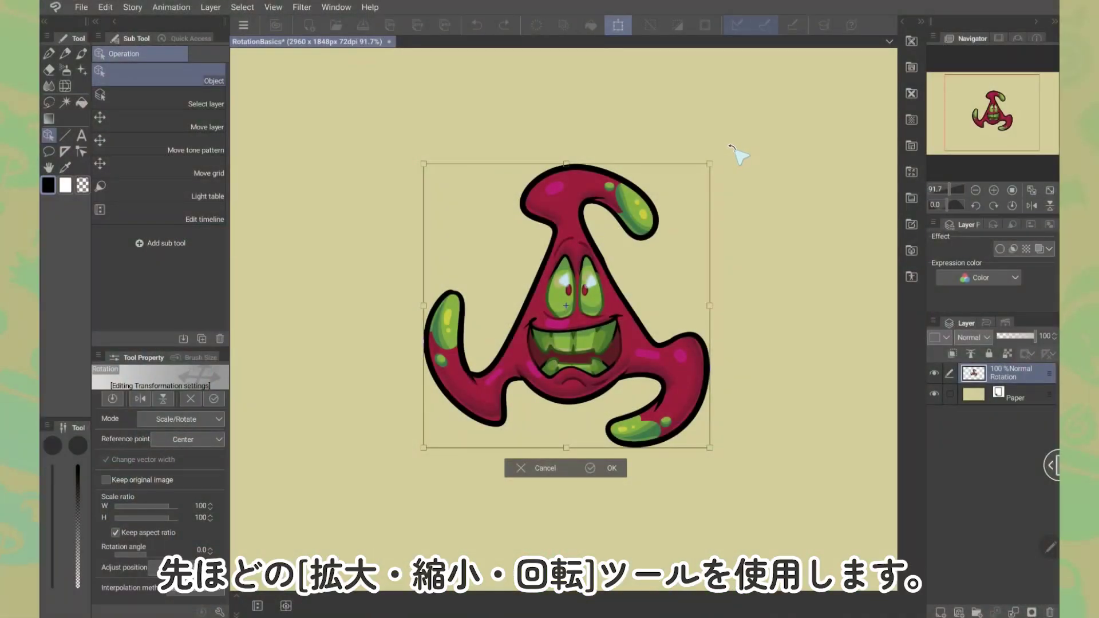
Rotate the red three-armed creature freehand about its center, and adjust its rotation angle by value past about 75.7°
left_click_drag(732, 152, 505, 94)
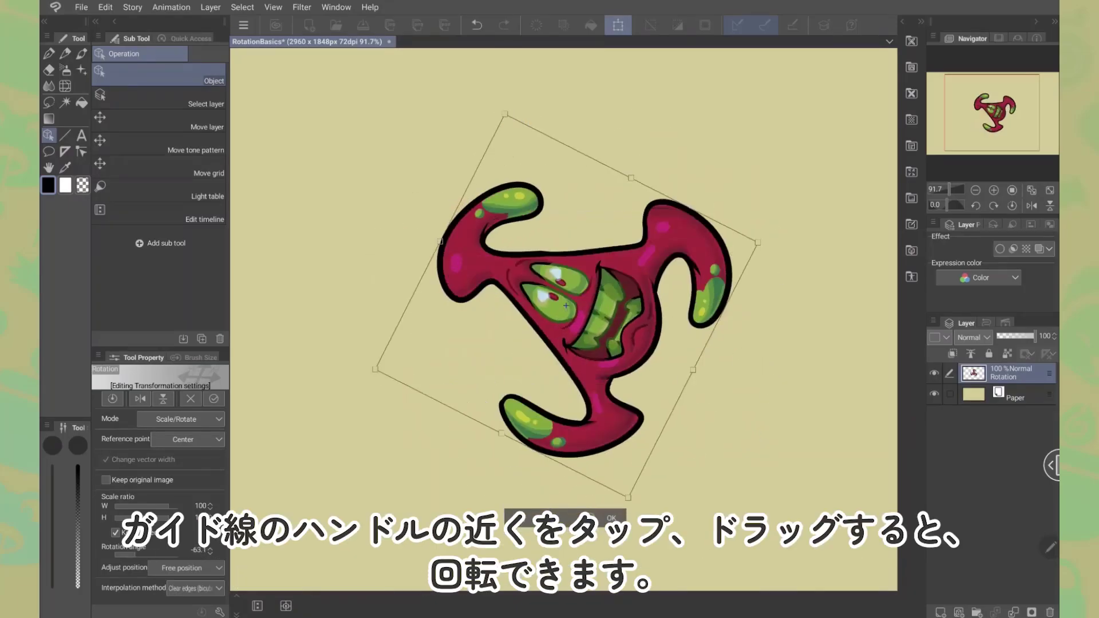
left_click_drag(525, 529, 350, 234)
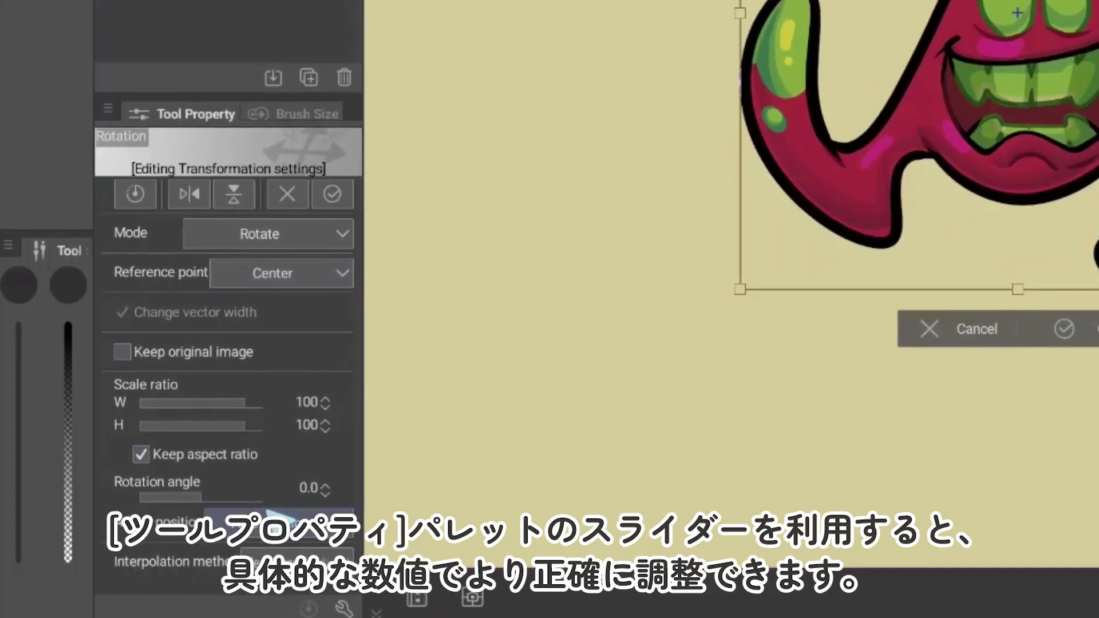
left_click_drag(204, 496, 226, 496)
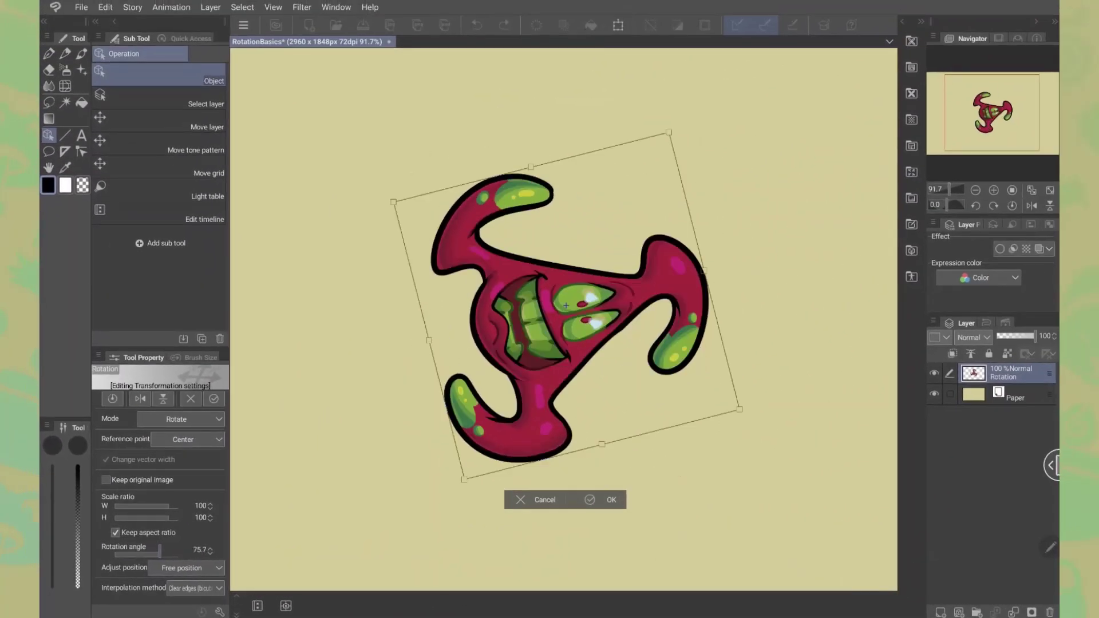
left_click_drag(159, 551, 178, 551)
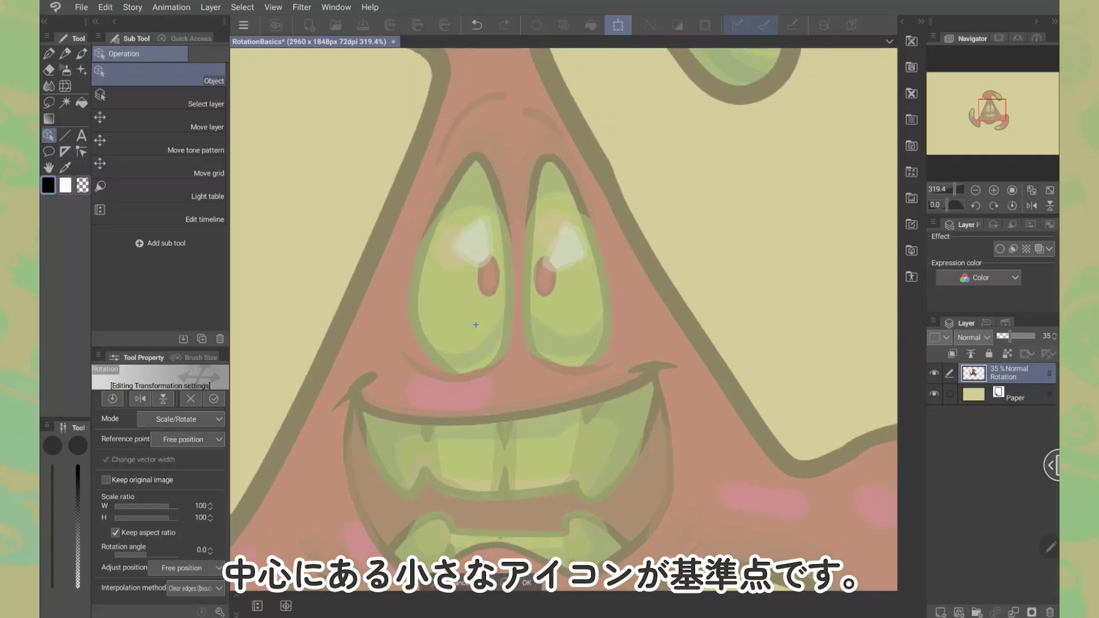
Try rotating the red creature around a freely placed reference point instead of its center
scroll(621, 336, "down", 5)
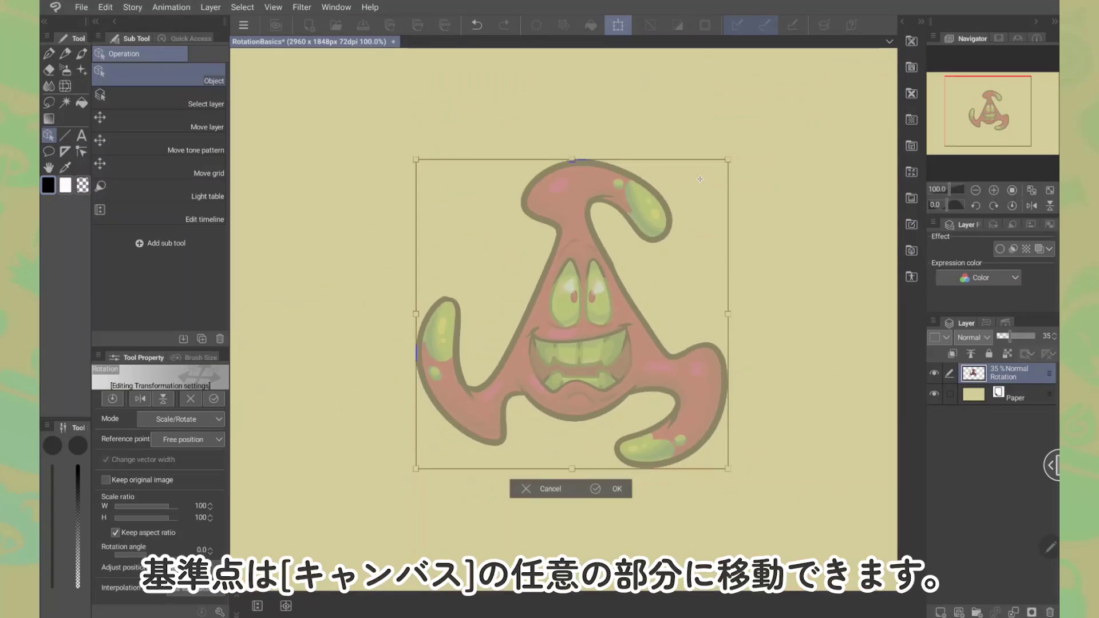
mouse_move(751, 148)
left_mouse_down()
mouse_move(743, 144)
mouse_move(748, 160)
mouse_move(737, 137)
mouse_move(756, 165)
left_mouse_up()
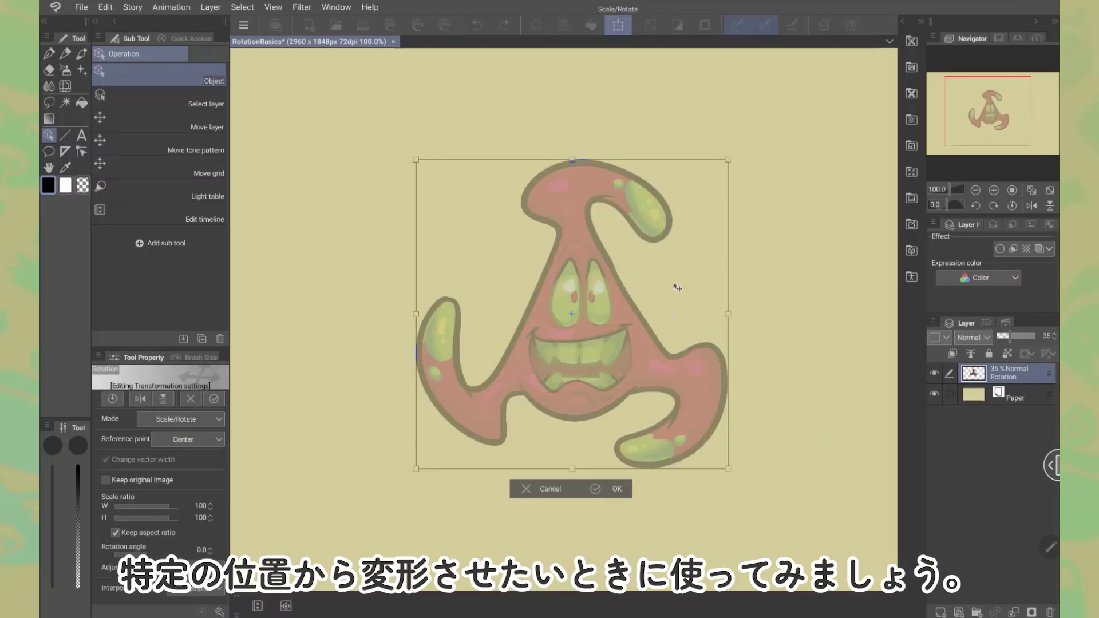
mouse_move(146, 553)
left_mouse_down()
mouse_move(137, 552)
mouse_move(151, 553)
left_mouse_up()
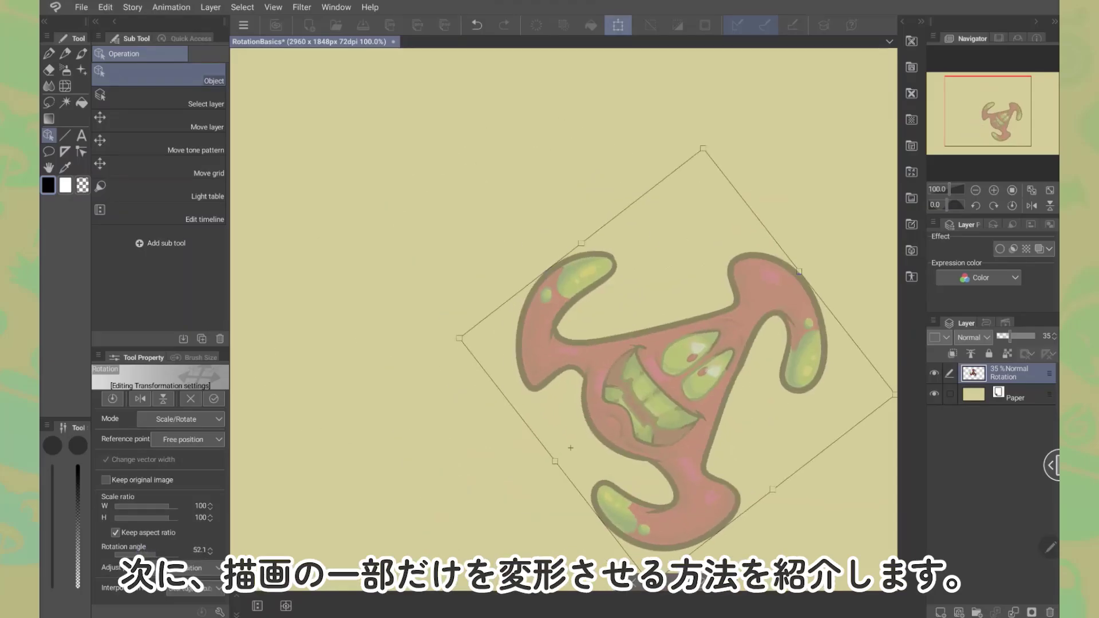
left_click_drag(606, 246, 584, 178)
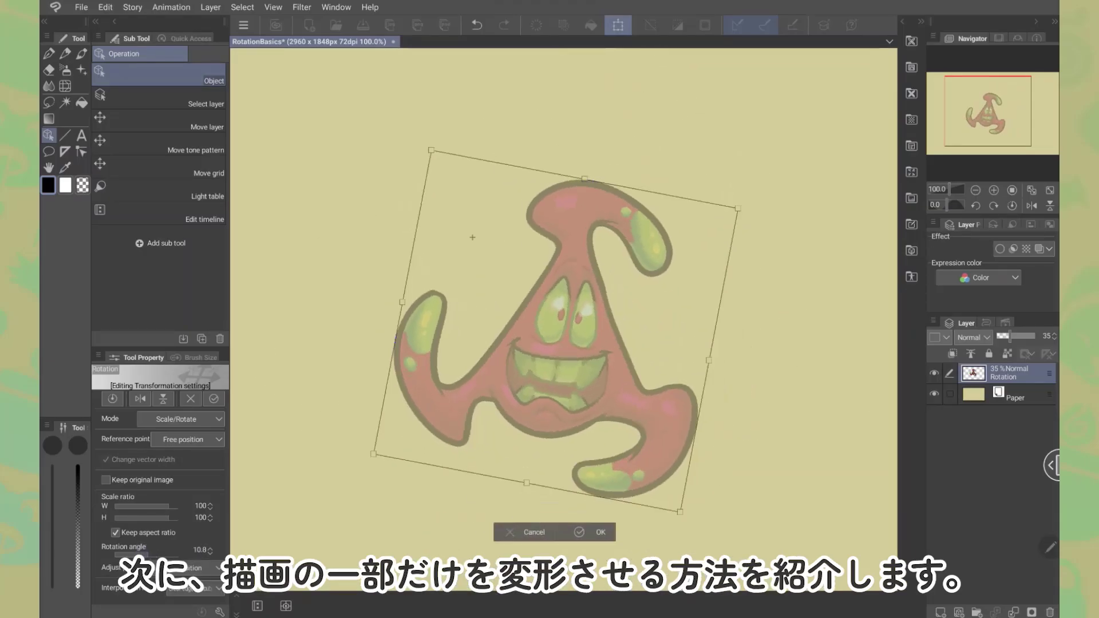
key("Escape")
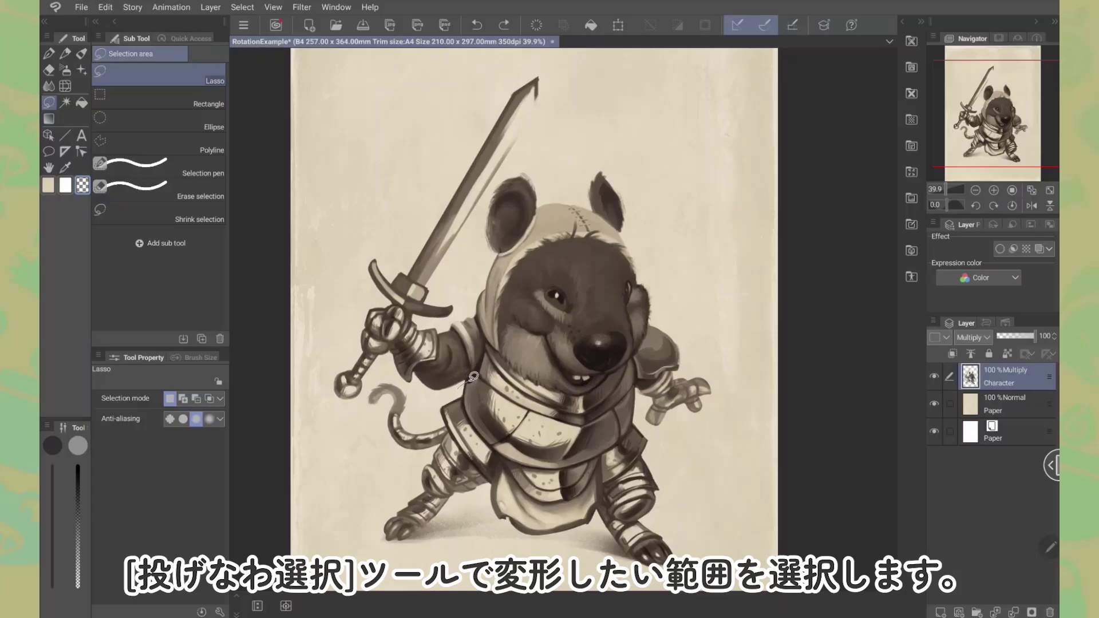
Lasso-select the sword arm, rotate it 26.6° around a reference point at its shoulder, and retouch the joint with the Round mixing brush
mouse_move(403, 378)
left_mouse_down()
mouse_move(426, 398)
mouse_move(461, 384)
left_mouse_up()
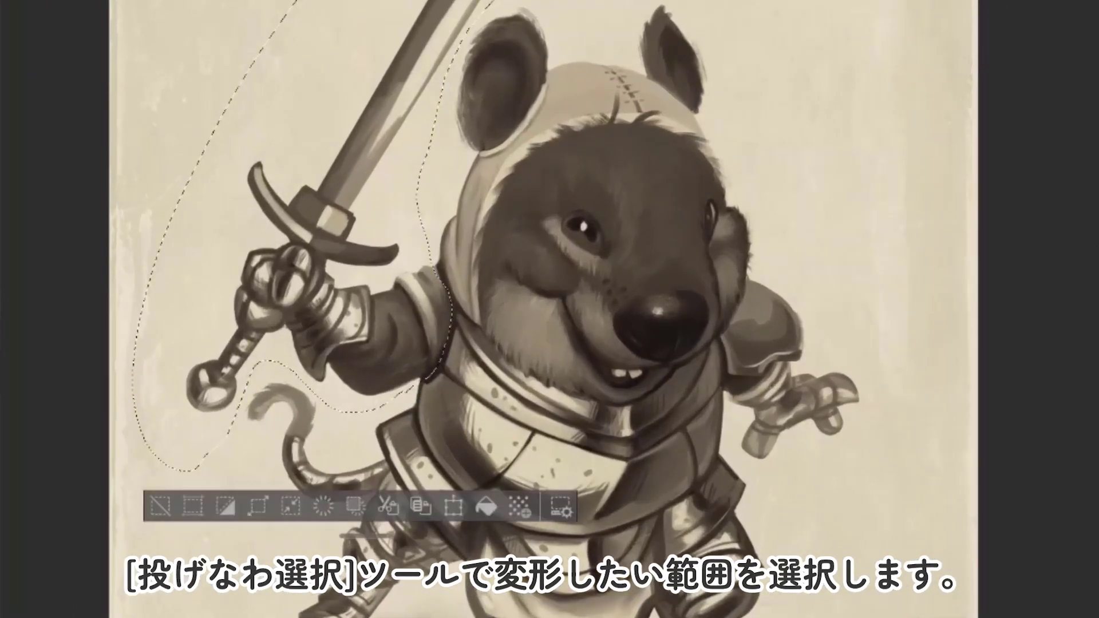
left_click(454, 505)
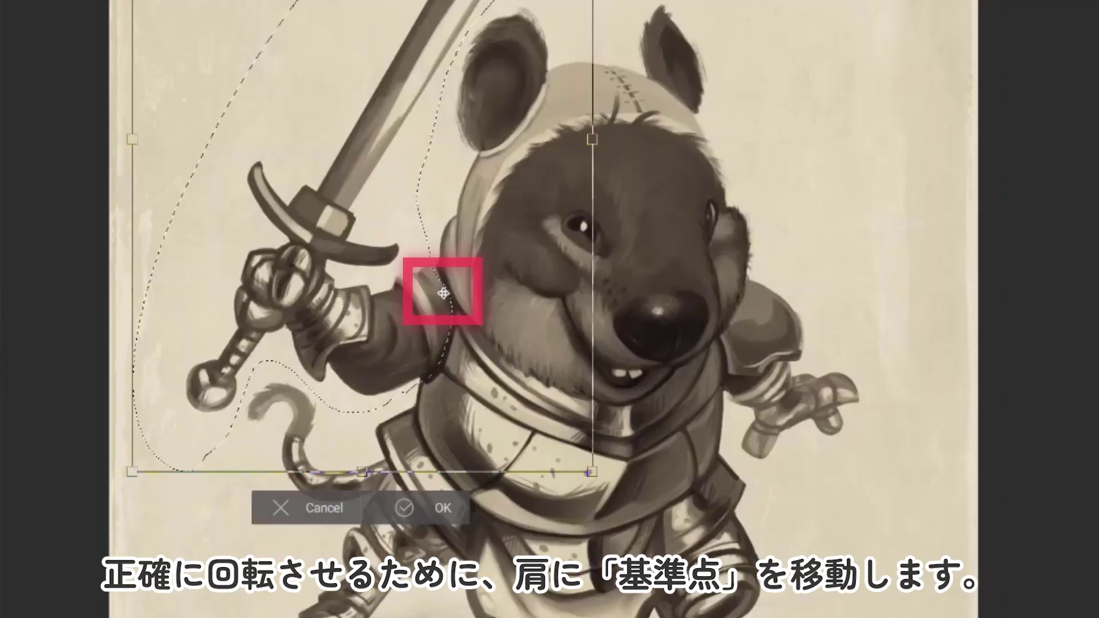
left_click_drag(591, 139, 644, 220)
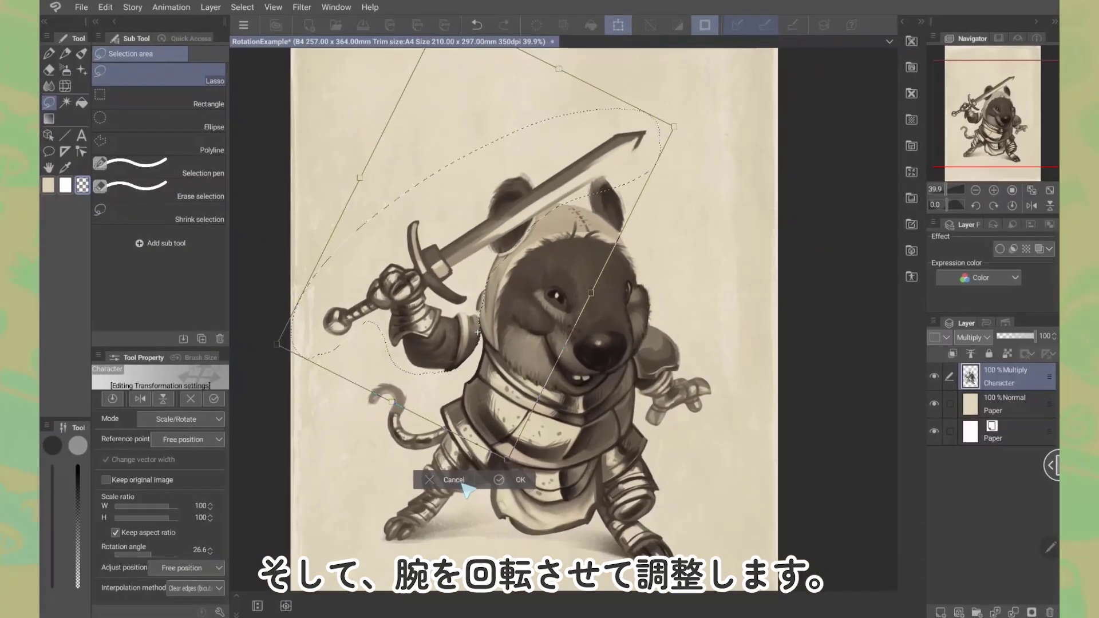
left_click(521, 481)
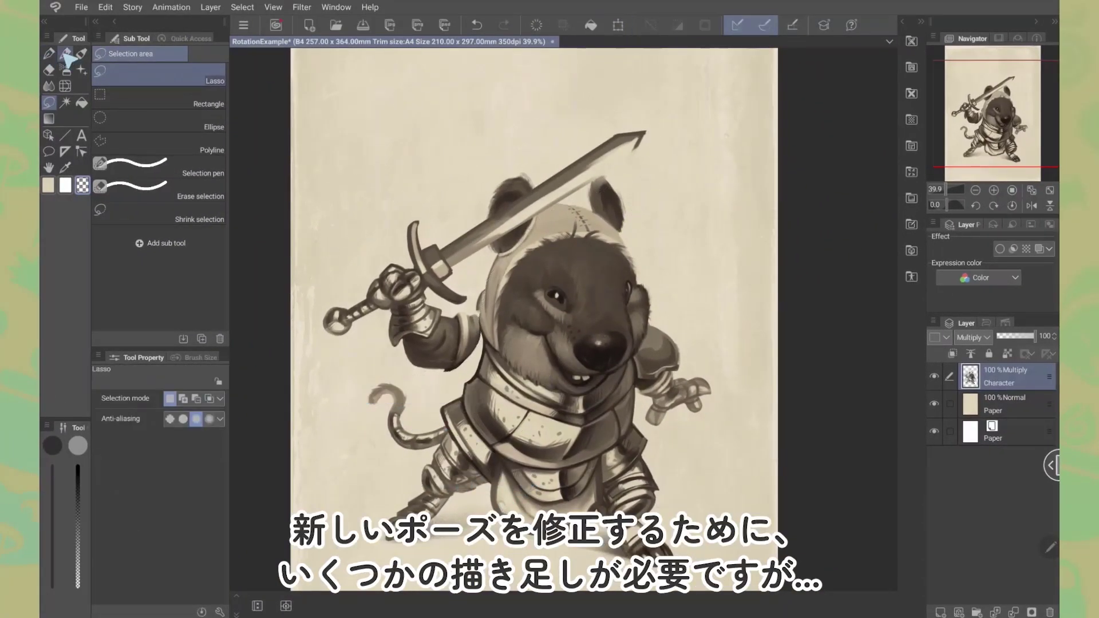
left_click(82, 53)
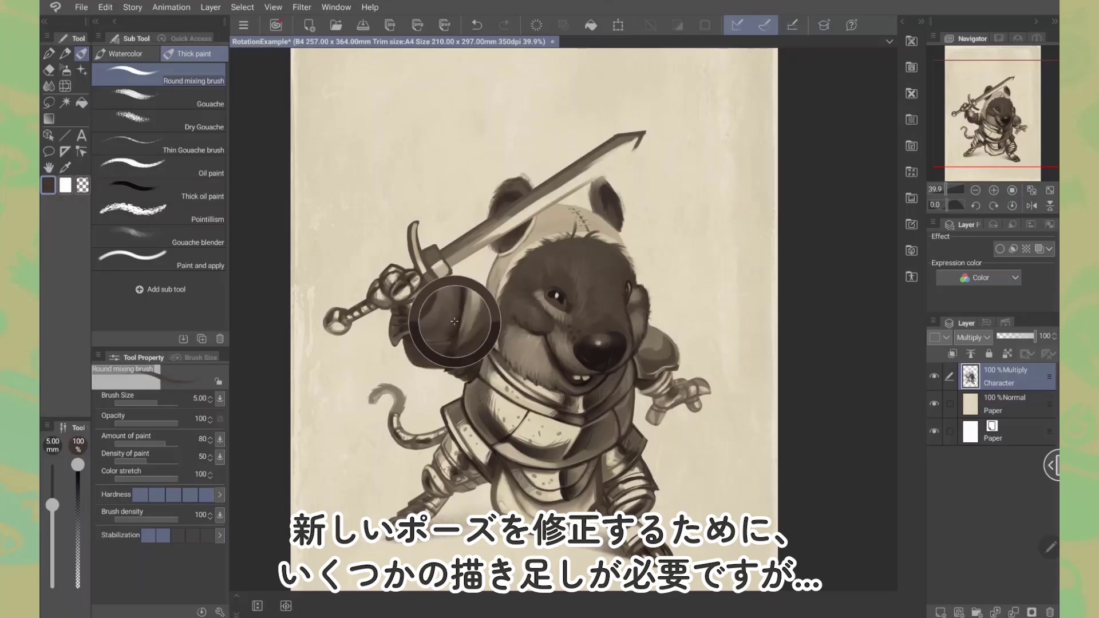
Lasso-select the empty-handed arm, rotate it -12.3° around its shoulder, deselect it, and retouch the joint with the Round mixing brush
left_click_drag(737, 395, 698, 315)
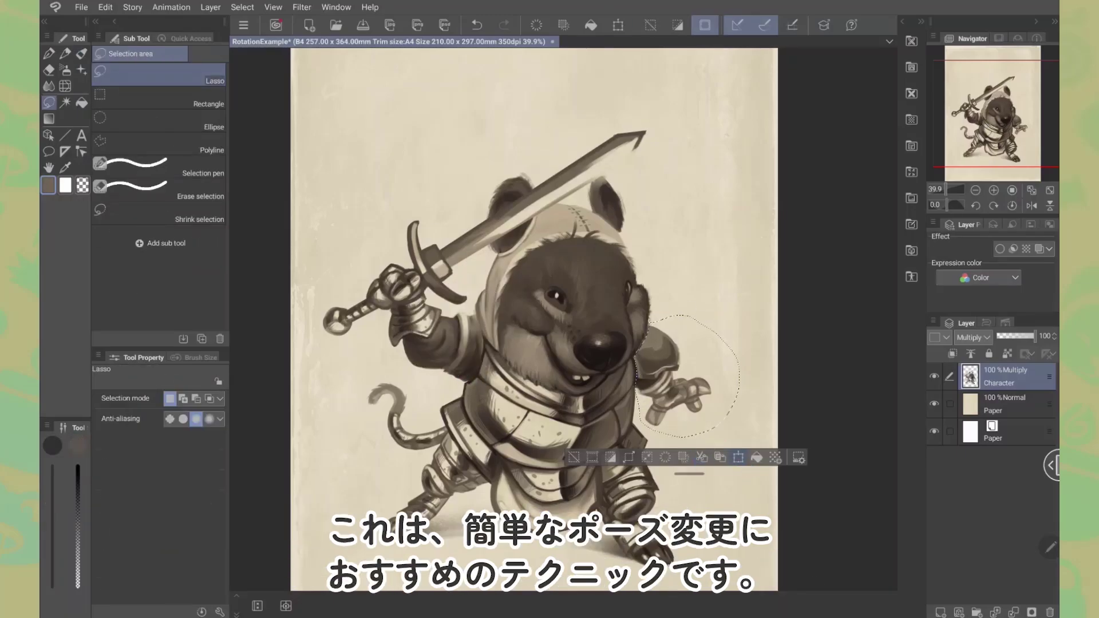
key("ctrl+t")
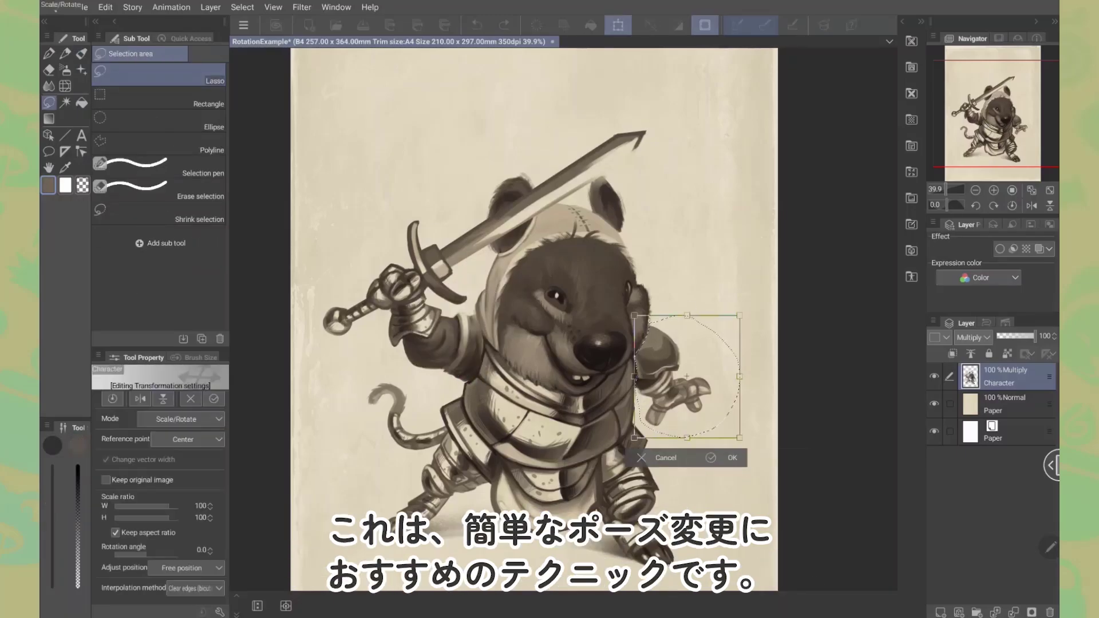
left_click_drag(740, 437, 767, 404)
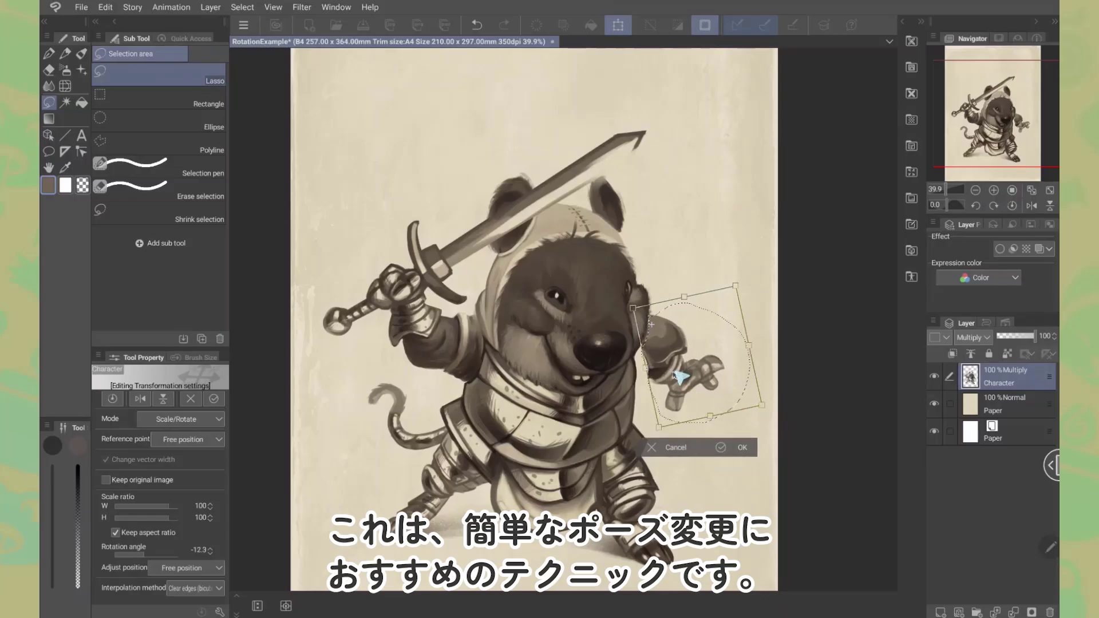
key("Return")
key("ctrl+d")
key("b")
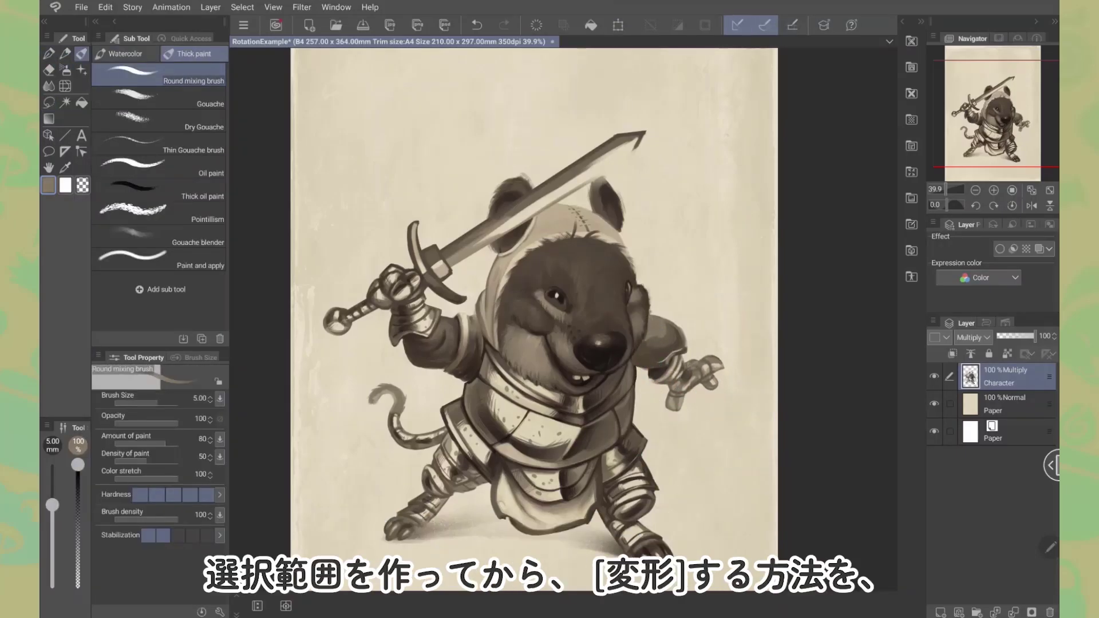
Lasso-select the character's tail and rotate it around a reference point at its base, applying the transformation
key("m")
left_click_drag(452, 426, 447, 431)
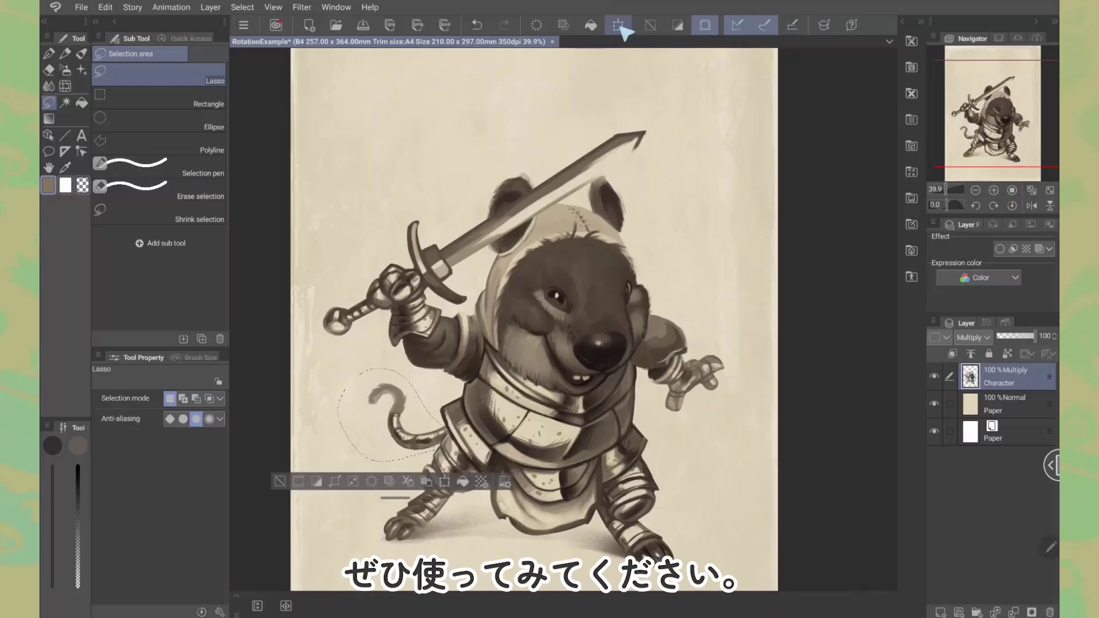
key("ctrl+t")
left_click_drag(441, 378, 430, 379)
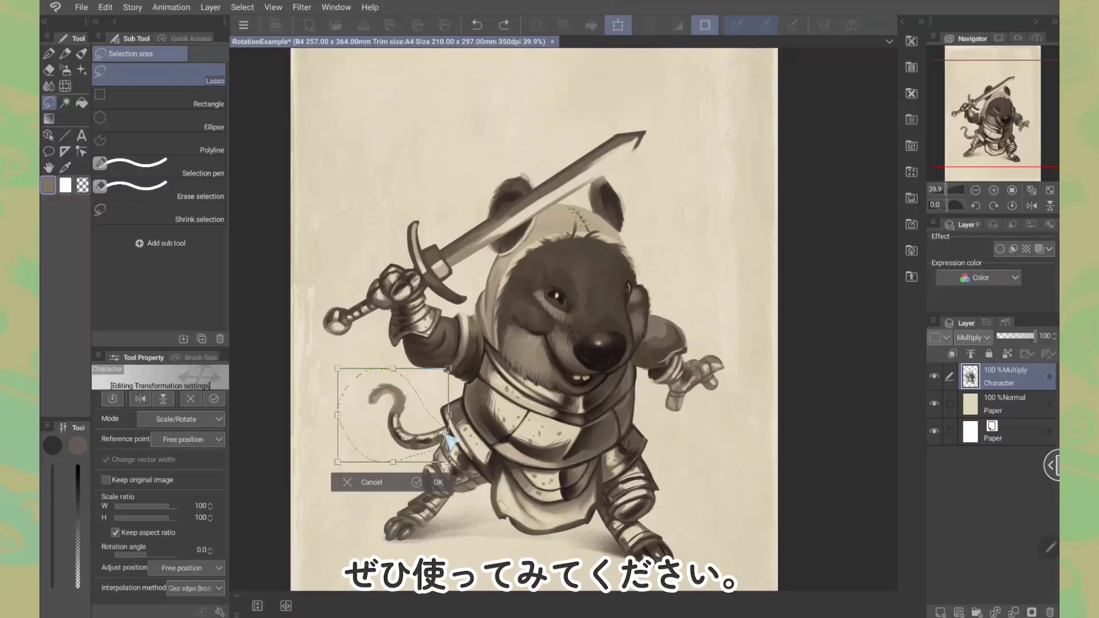
left_click(441, 491)
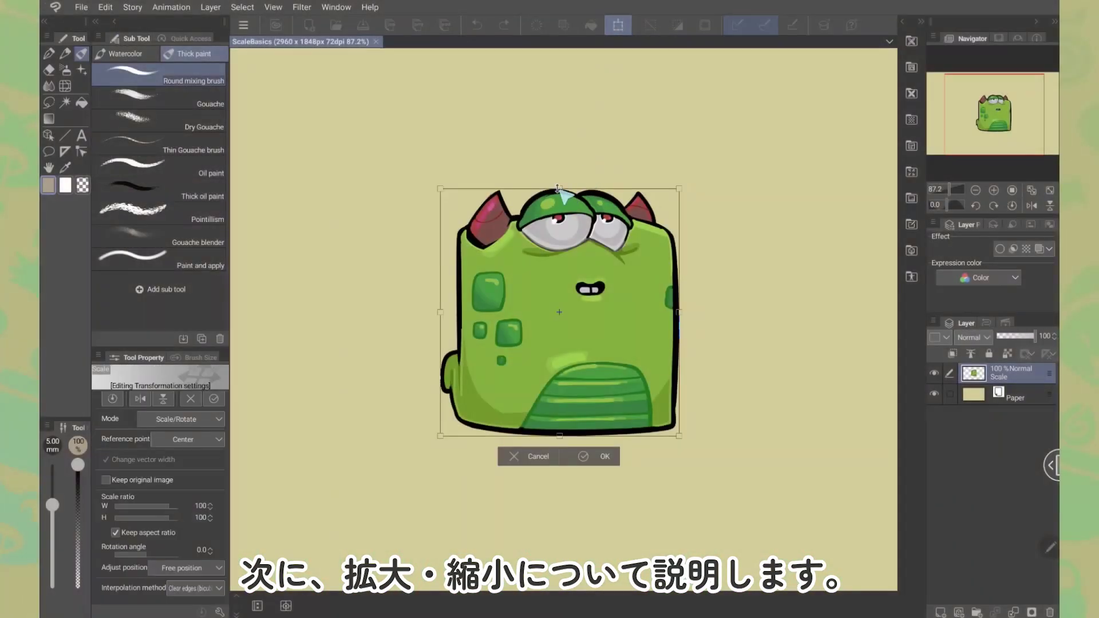
Try scaling the green square monster freehand using the edge and corner handles of its transformation frame
left_click_drag(558, 188, 568, 127)
left_click_drag(714, 130, 690, 146)
left_click_drag(409, 436, 444, 403)
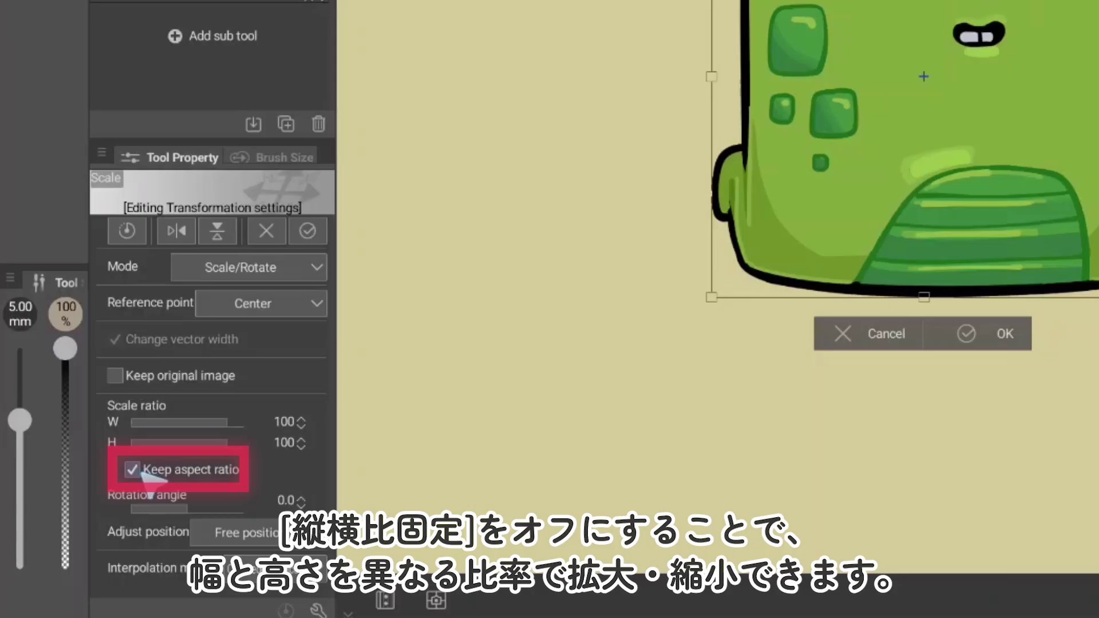
Turn off Keep aspect ratio and try squashing and stretching the monster's height and width independently
left_click_drag(924, 0, 921, 122)
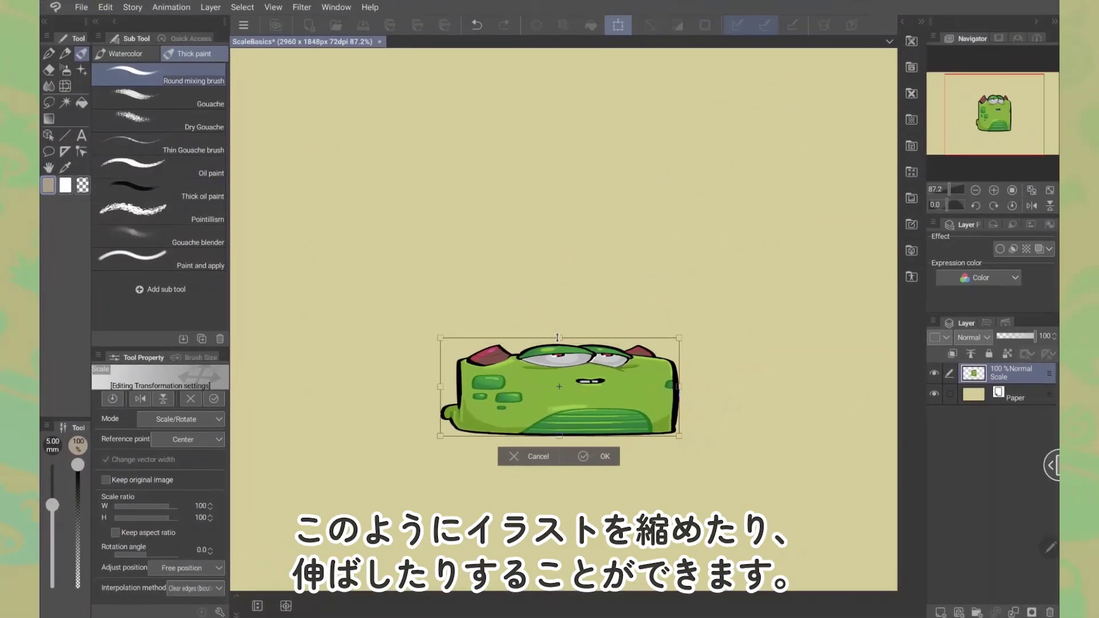
left_click_drag(558, 338, 557, 118)
left_click_drag(447, 278, 520, 279)
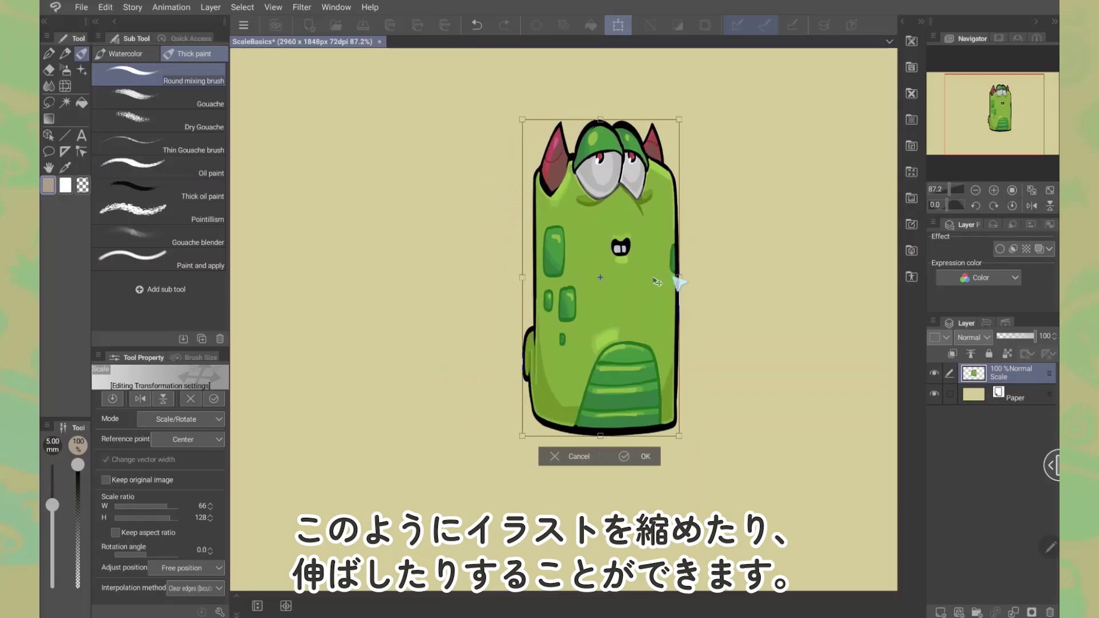
left_click_drag(679, 278, 638, 278)
Try resizing the monster freehand from the upper corner of its transformation frame
left_click(617, 25)
left_click_drag(678, 189, 636, 234)
key("ctrl+z")
left_click_drag(679, 189, 672, 138)
key("Escape")
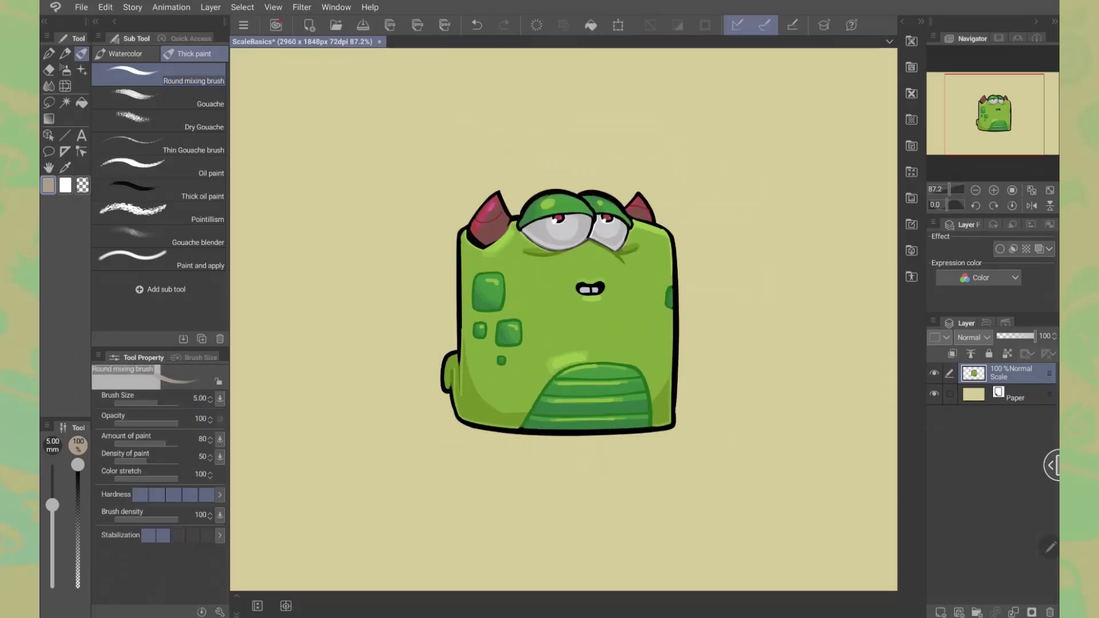
Start a transformation of the monster and set its mode to Free Transform
left_click(617, 25)
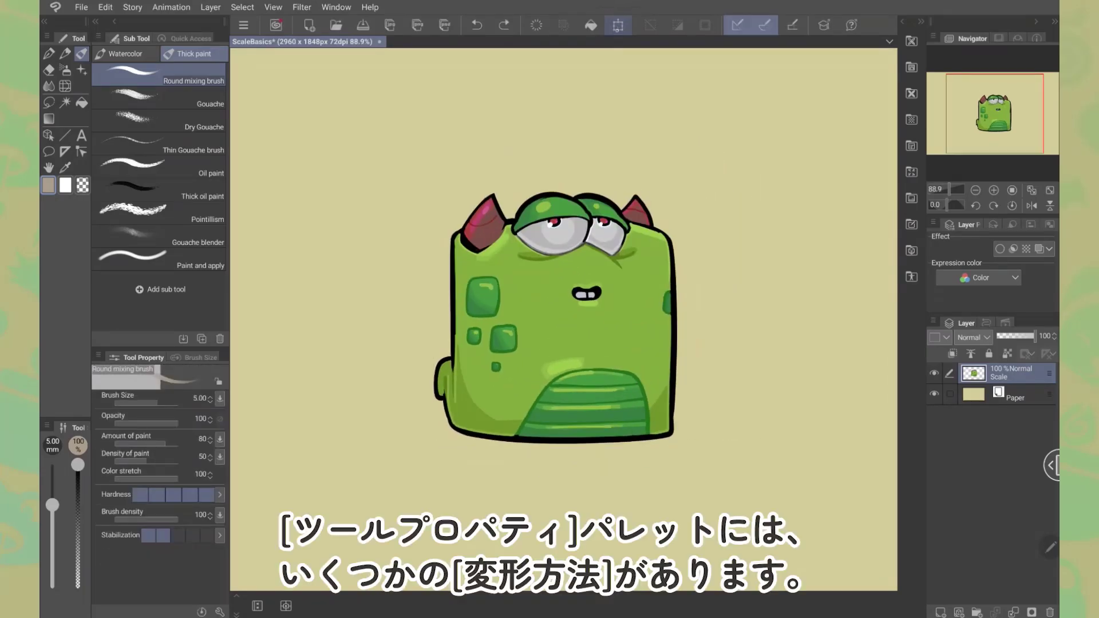
left_click(617, 25)
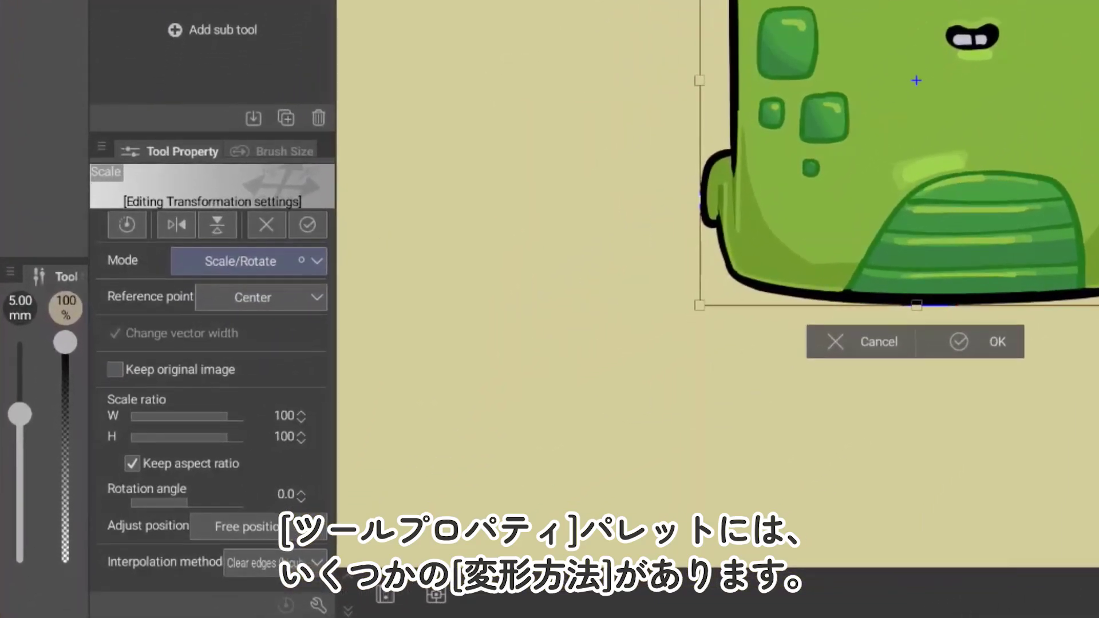
left_click(203, 428)
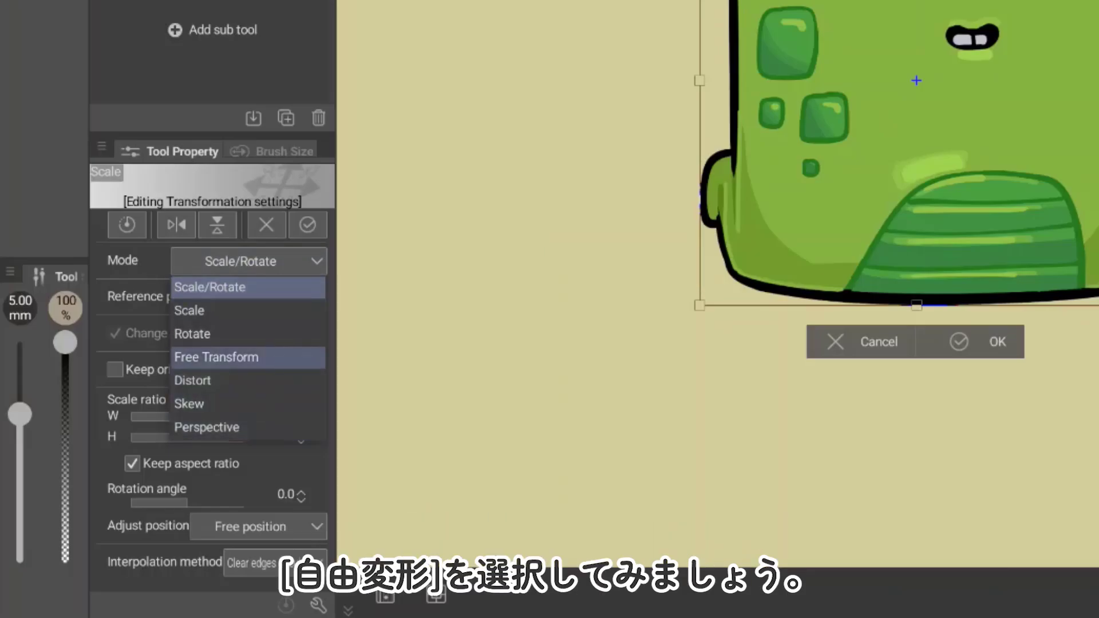
left_click(281, 357)
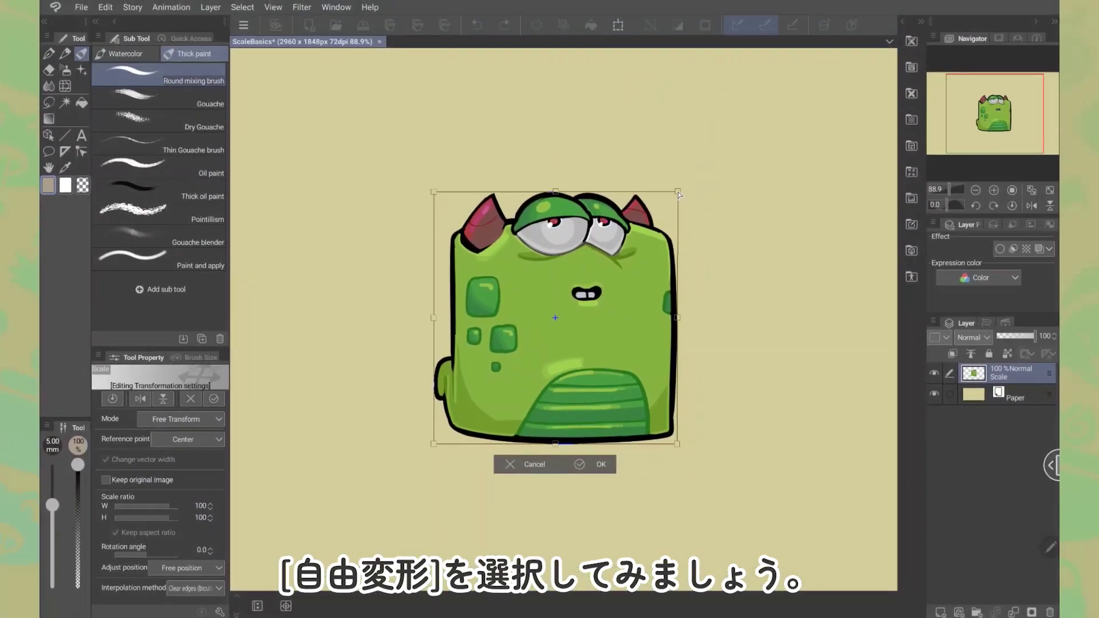
Distort the monster into several irregular slanted shapes by moving its frame corners independently
left_click_drag(865, 56, 805, 97)
left_click_drag(632, 224, 663, 263)
left_click_drag(436, 193, 488, 319)
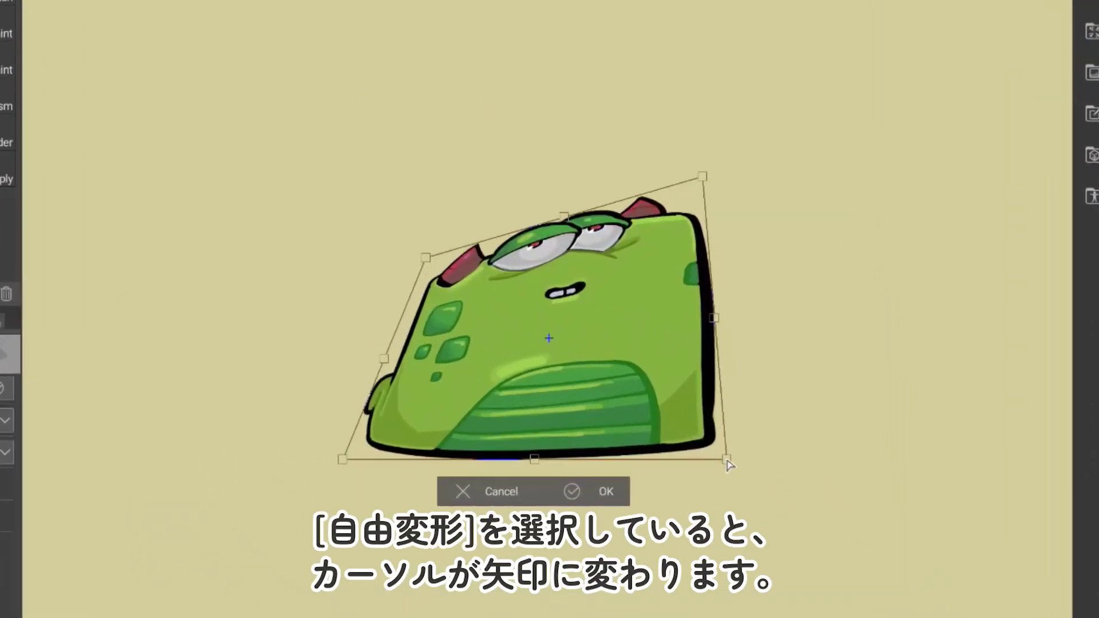
left_click_drag(677, 444, 664, 373)
left_click_drag(710, 162, 732, 8)
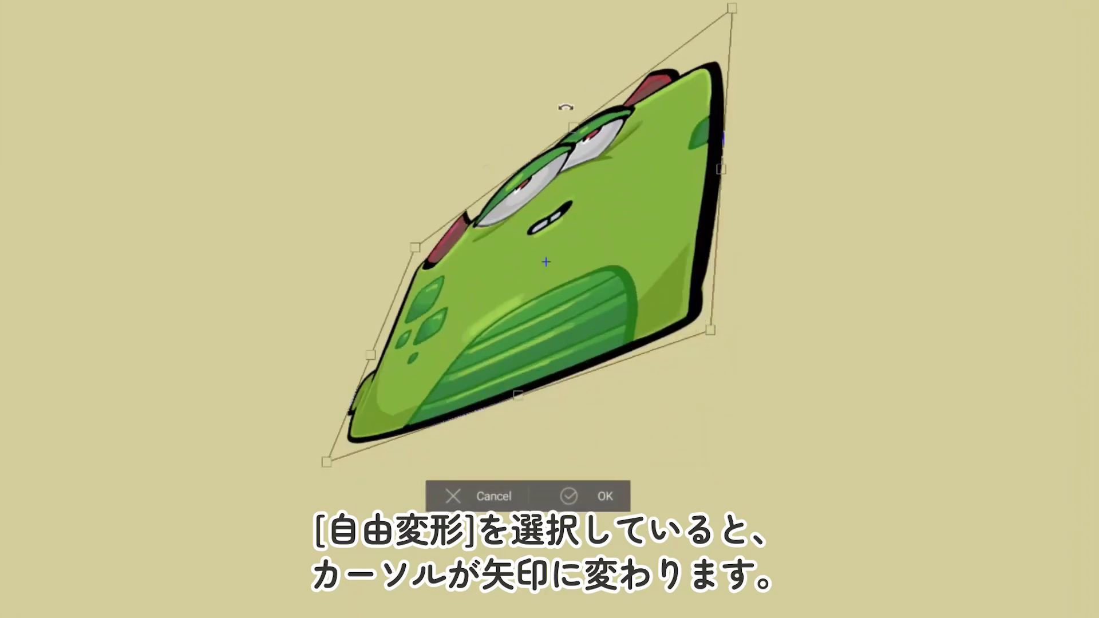
left_click_drag(416, 256, 385, 54)
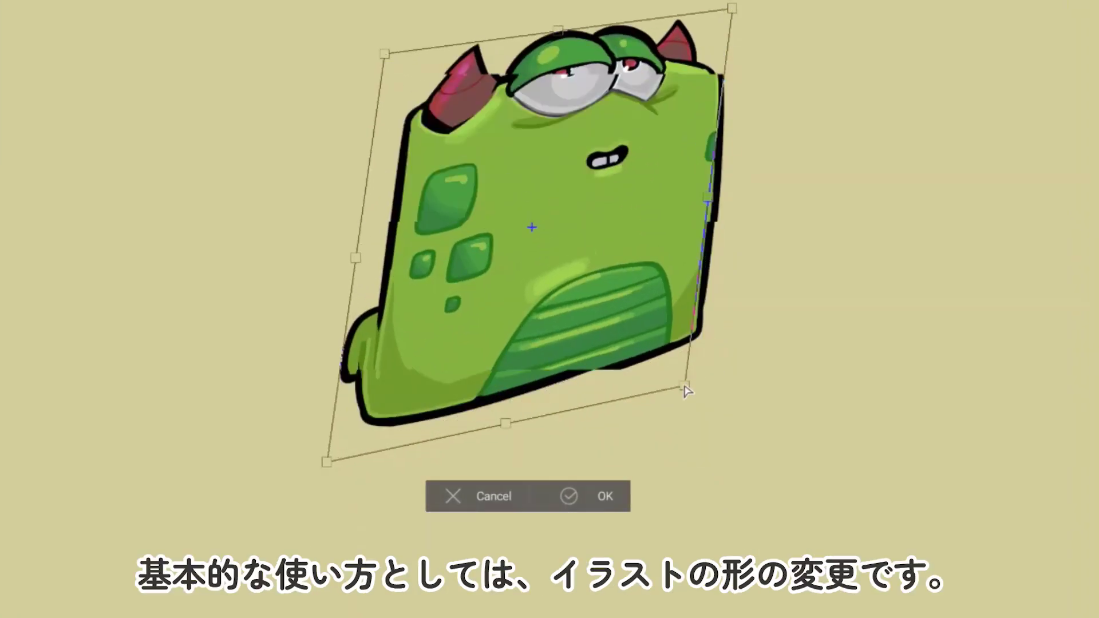
left_click_drag(731, 10, 691, 27)
left_click_drag(679, 212, 581, 204)
left_click_drag(384, 55, 342, 44)
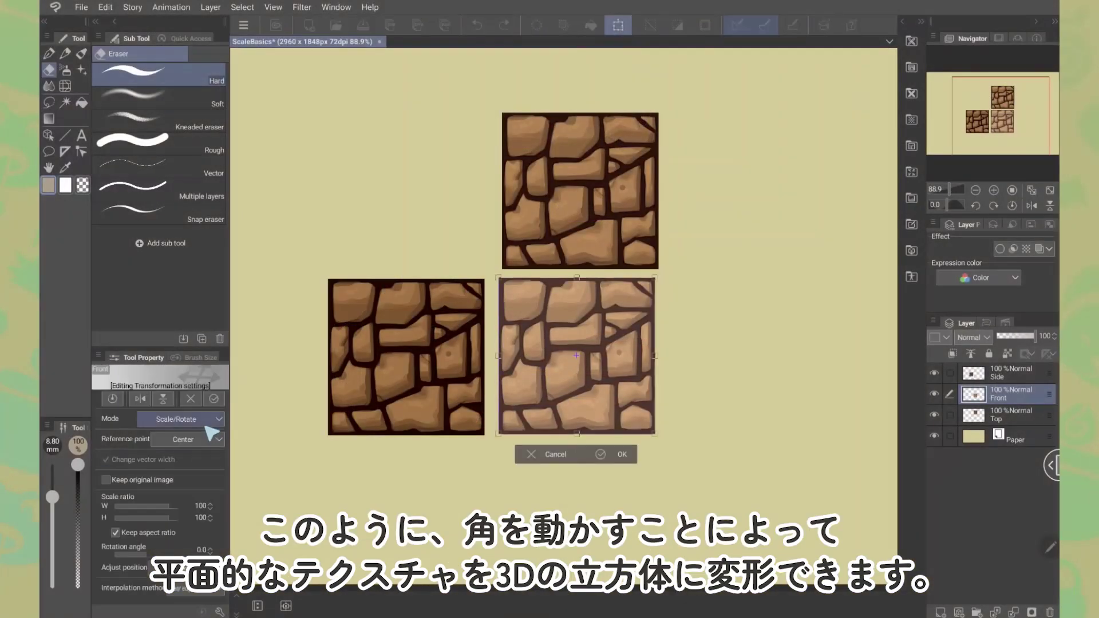
Free Transform the Front stone texture into a slanted cube face and reshape the Top texture's corner towards it
left_click(189, 419)
left_click(191, 473)
left_click_drag(499, 355, 542, 410)
left_click_drag(654, 278, 654, 338)
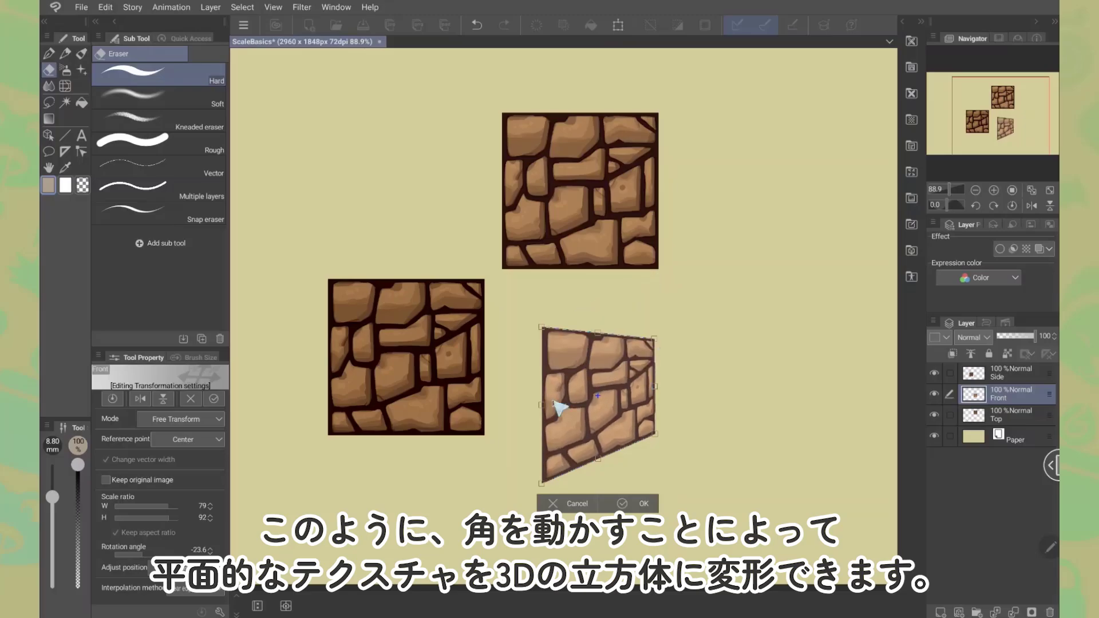
left_click_drag(541, 408, 578, 407)
left_click_drag(578, 335, 569, 364)
left_click_drag(578, 483, 568, 483)
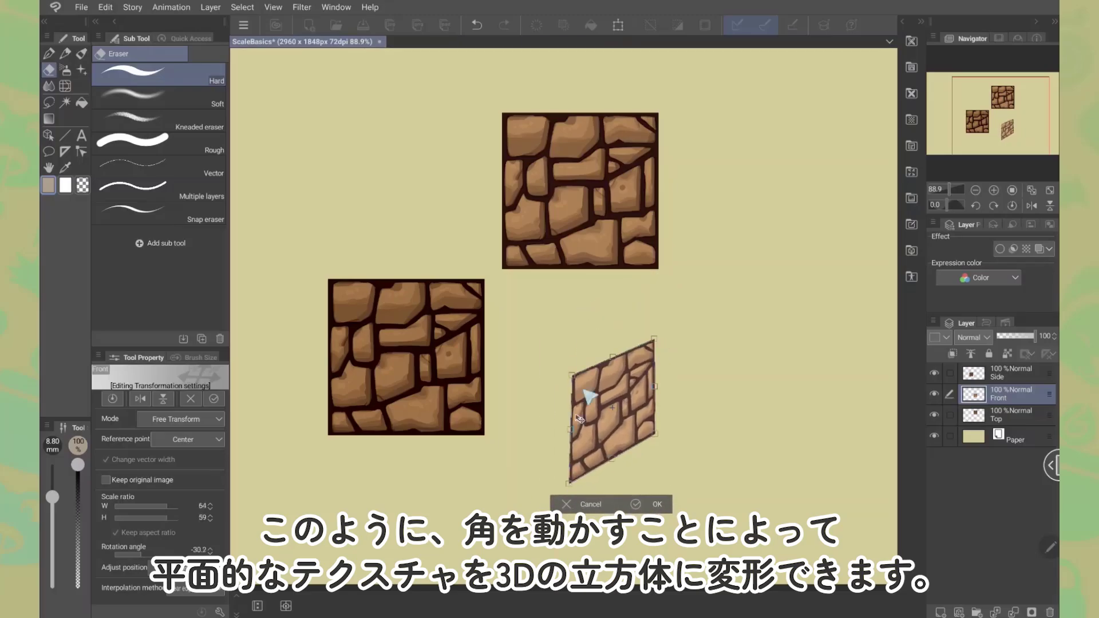
left_click_drag(503, 110, 567, 316)
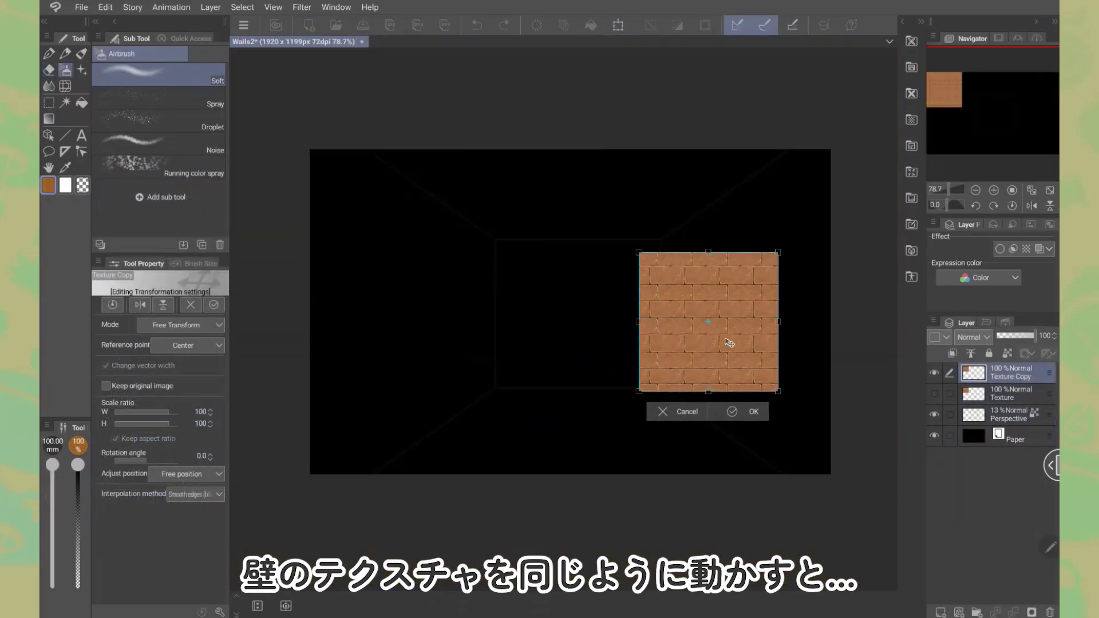
Free Transform the Texture Copy brick layer into the room's right wall, aligning its corners with the perspective guide lines
left_click_drag(780, 253, 787, 172)
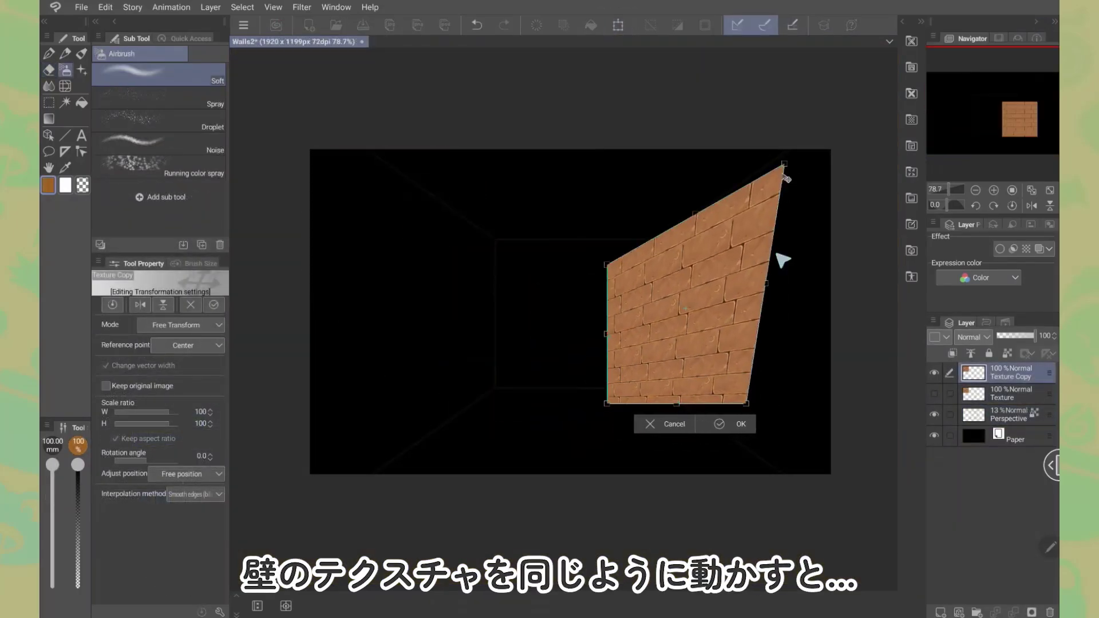
left_click_drag(765, 418, 799, 474)
left_click_drag(606, 319, 666, 322)
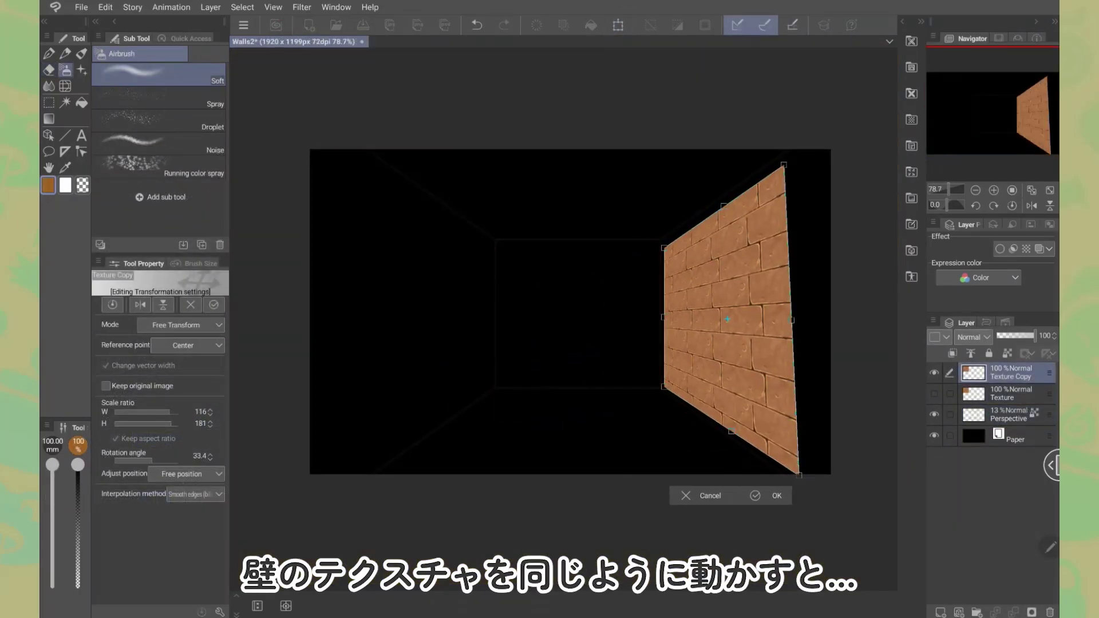
left_click_drag(800, 475, 834, 515)
left_click_drag(784, 166, 832, 112)
left_click_drag(664, 248, 665, 241)
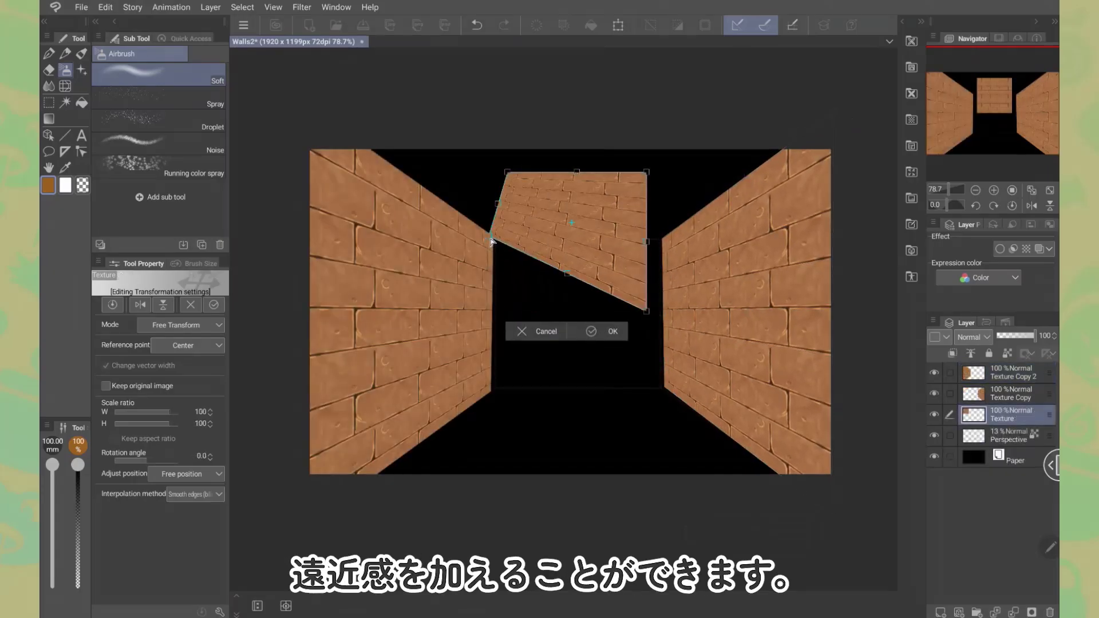
Fit the Texture brick layer to the room's ceiling, and stretch the Multiply shadow layer's upper corners out to the canvas edges
left_click_drag(647, 315, 666, 244)
left_click_drag(656, 170, 861, 104)
left_click_drag(507, 172, 281, 109)
left_click_drag(860, 103, 858, 103)
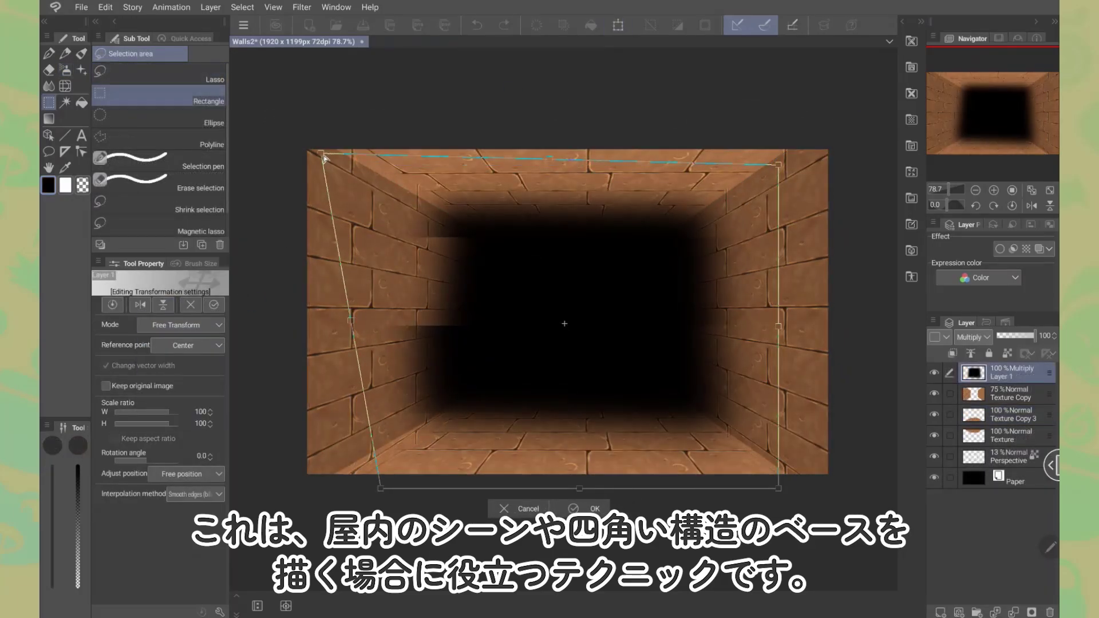
left_click_drag(322, 154, 303, 147)
left_click_drag(778, 164, 842, 131)
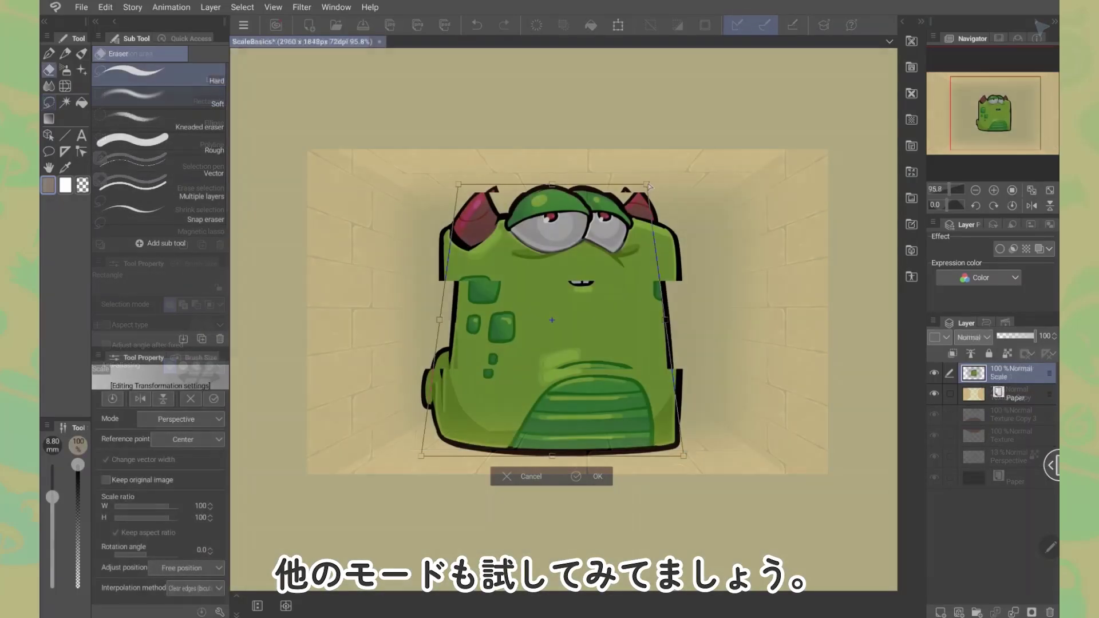
Try a Perspective transformation that widens the monster's top and narrows its base
mouse_move(647, 185)
left_mouse_down()
mouse_move(634, 185)
mouse_move(708, 185)
left_mouse_up()
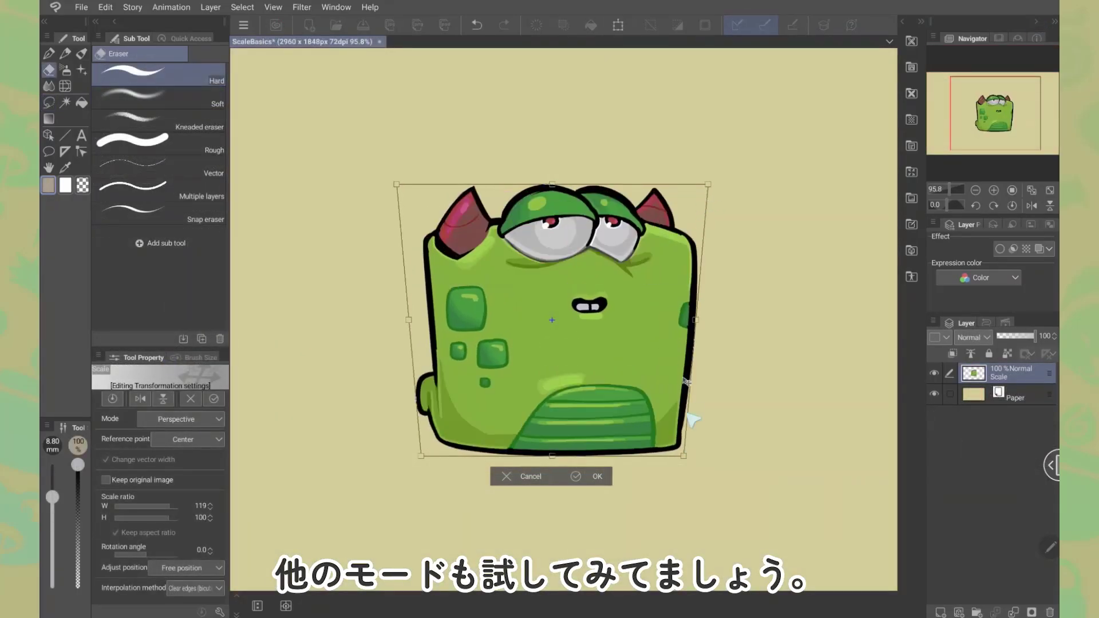
left_click_drag(683, 457, 647, 456)
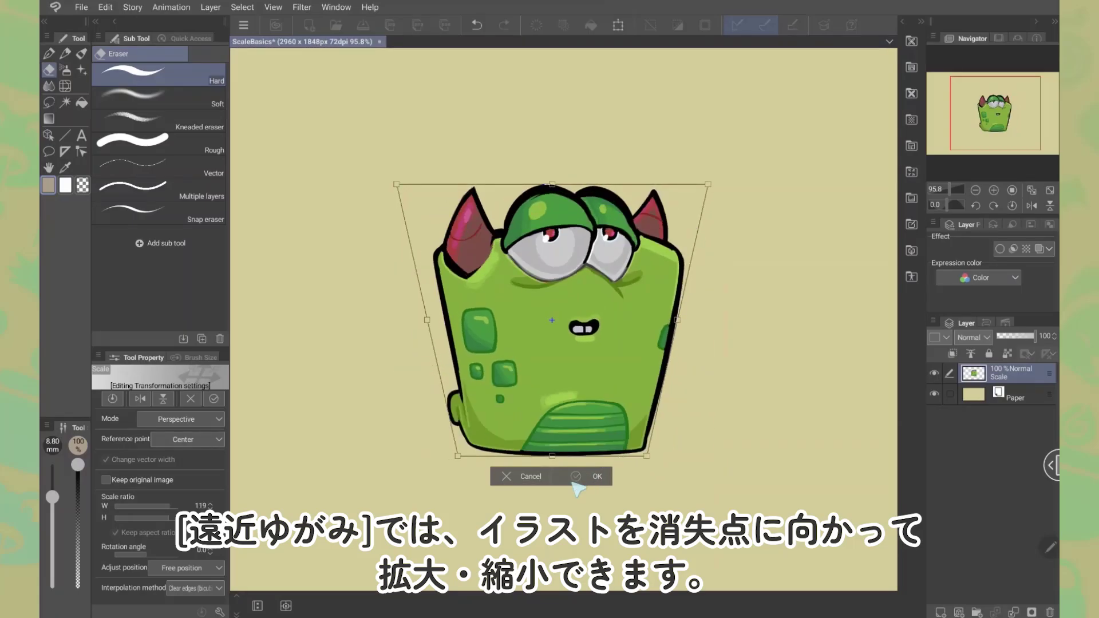
left_click(527, 478)
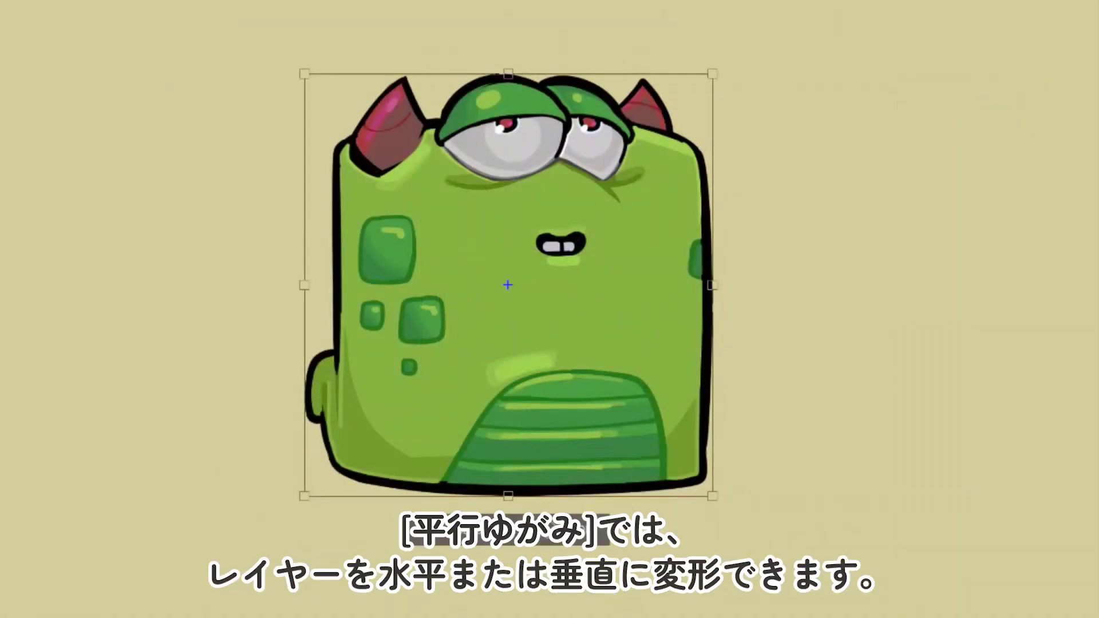
Skew the monster vertically from its side and horizontally from its base
left_click_drag(713, 284, 715, 232)
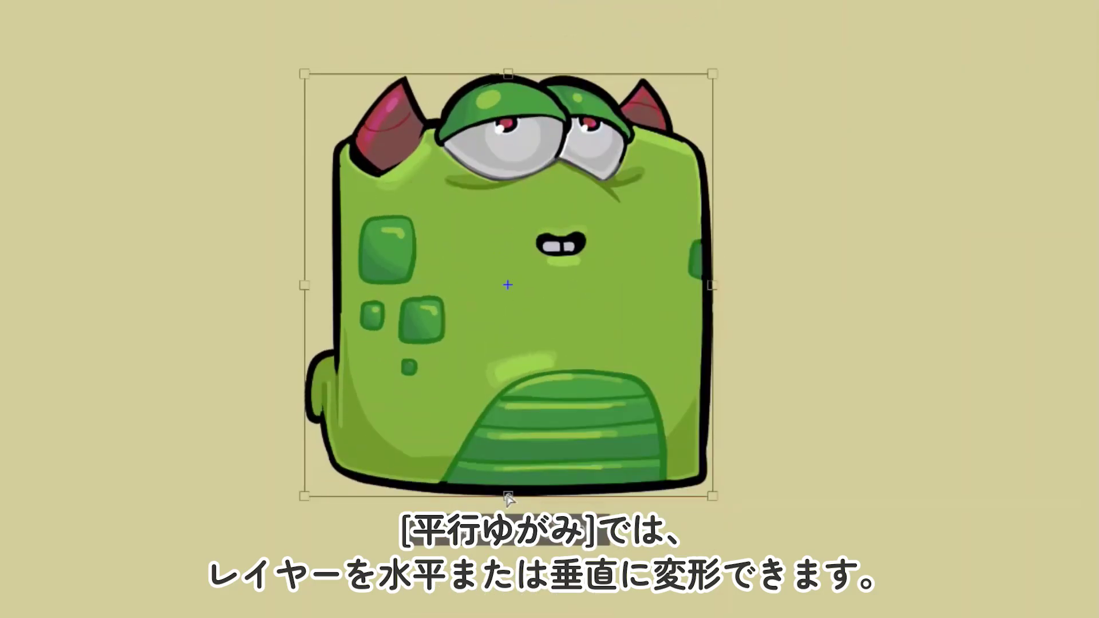
left_click_drag(508, 496, 0, 146)
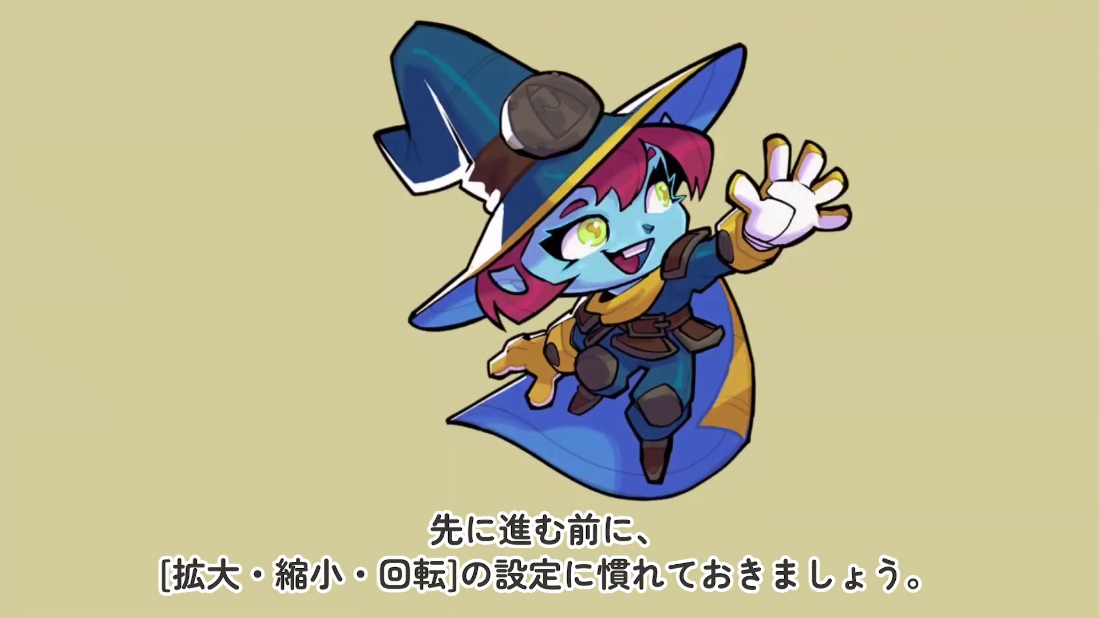
Start transforming the witch character, setting its scale ratio to 60 with the aspect ratio kept and its rotation angle to 30°
key("ctrl+t")
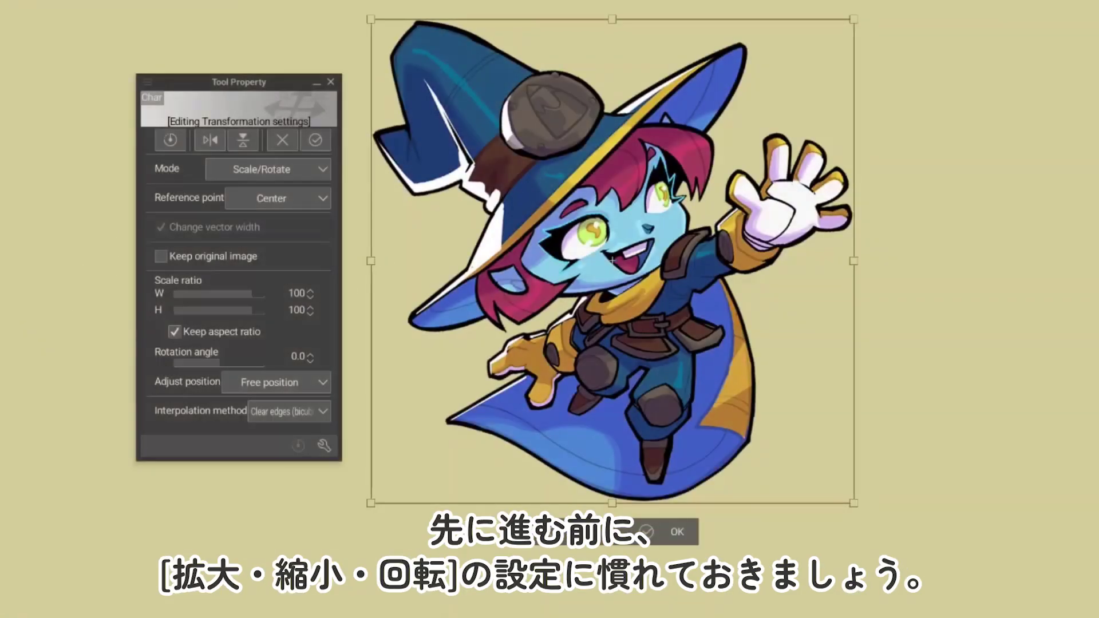
left_click(297, 293)
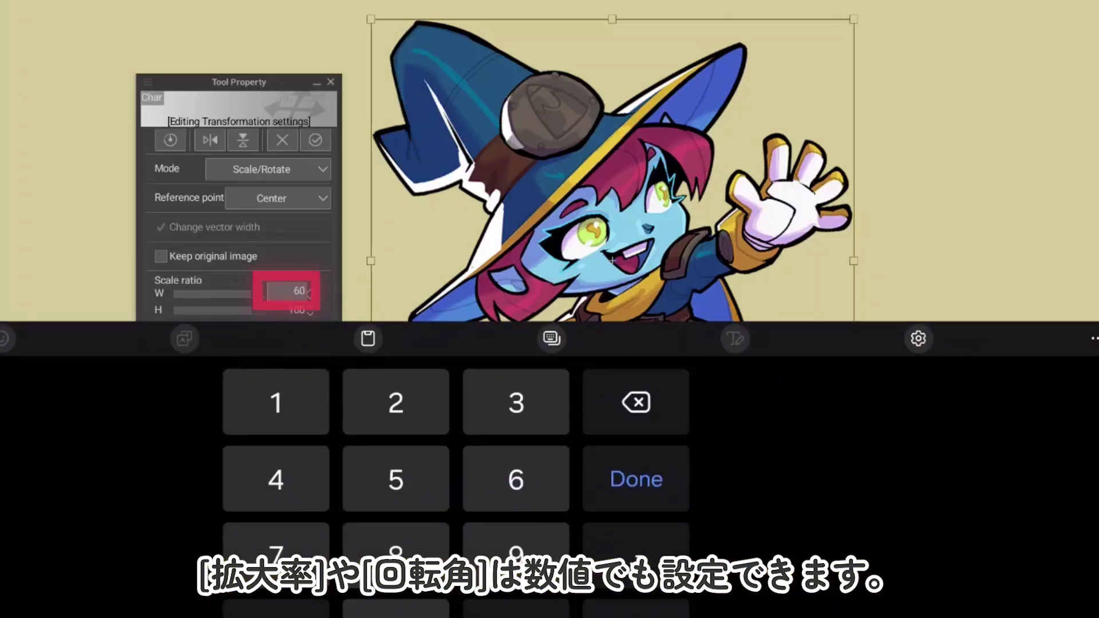
left_click(638, 480)
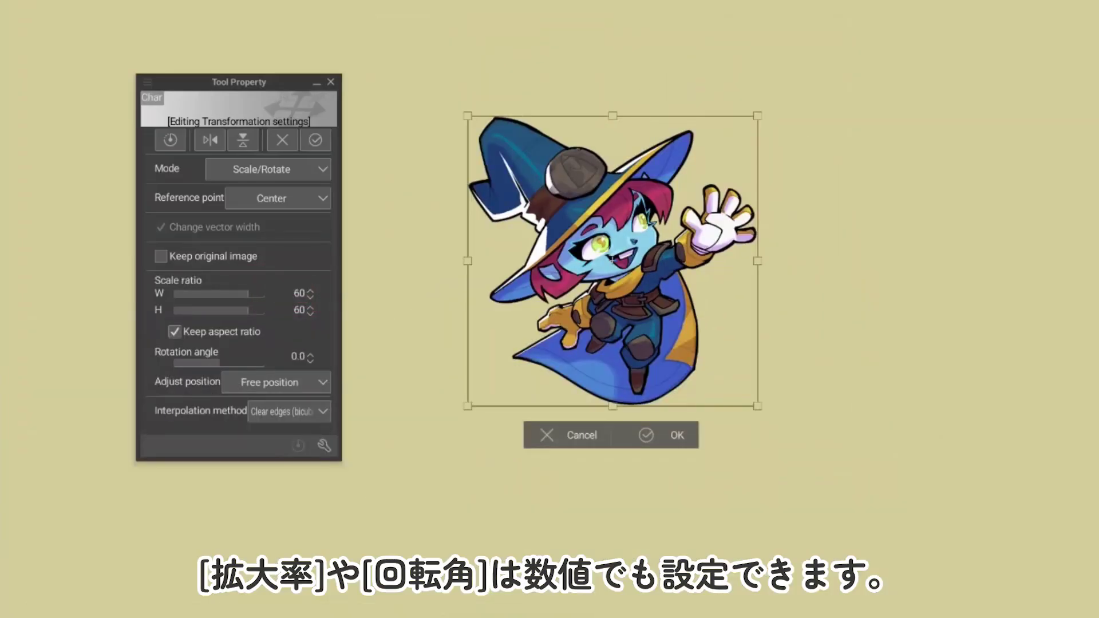
left_click(298, 356)
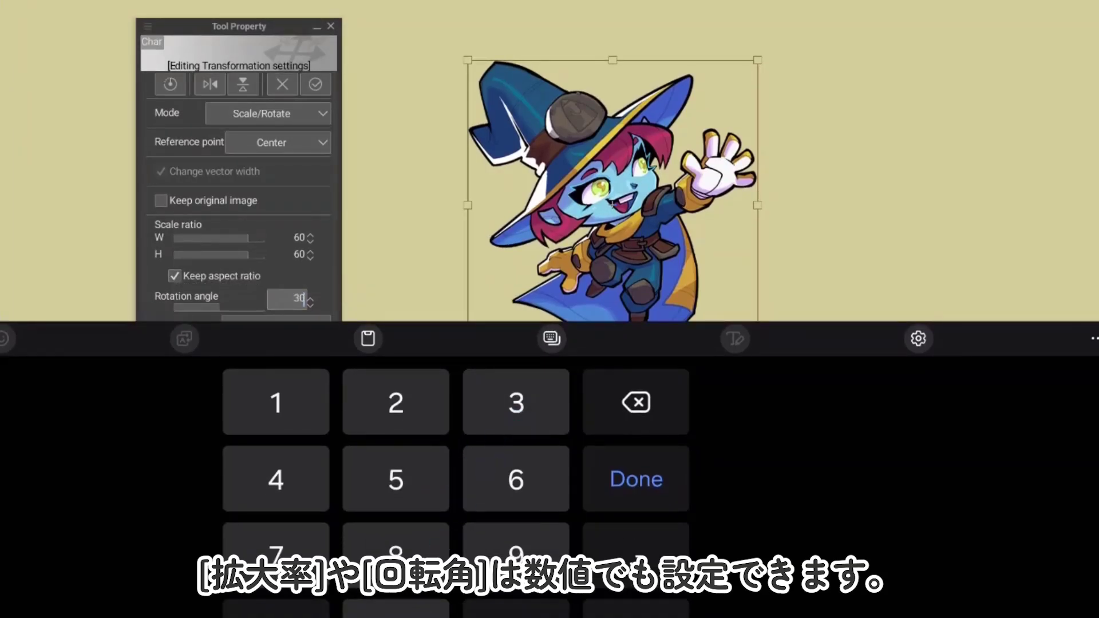
left_click(635, 479)
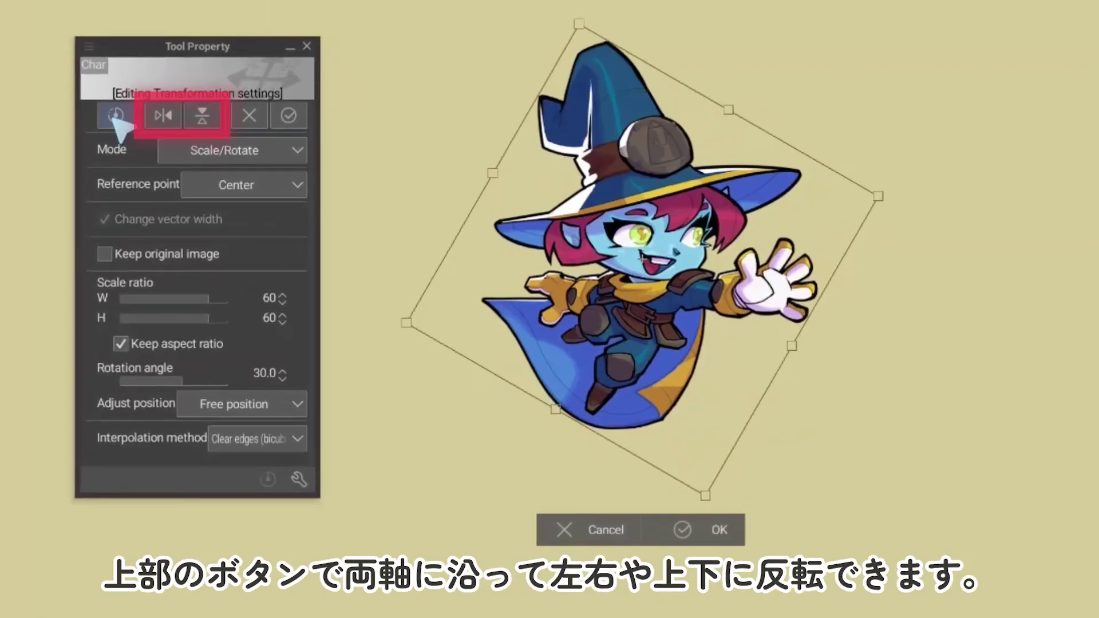
Flip the witch character horizontally and vertically, and reset all transformation changes
left_click(163, 115)
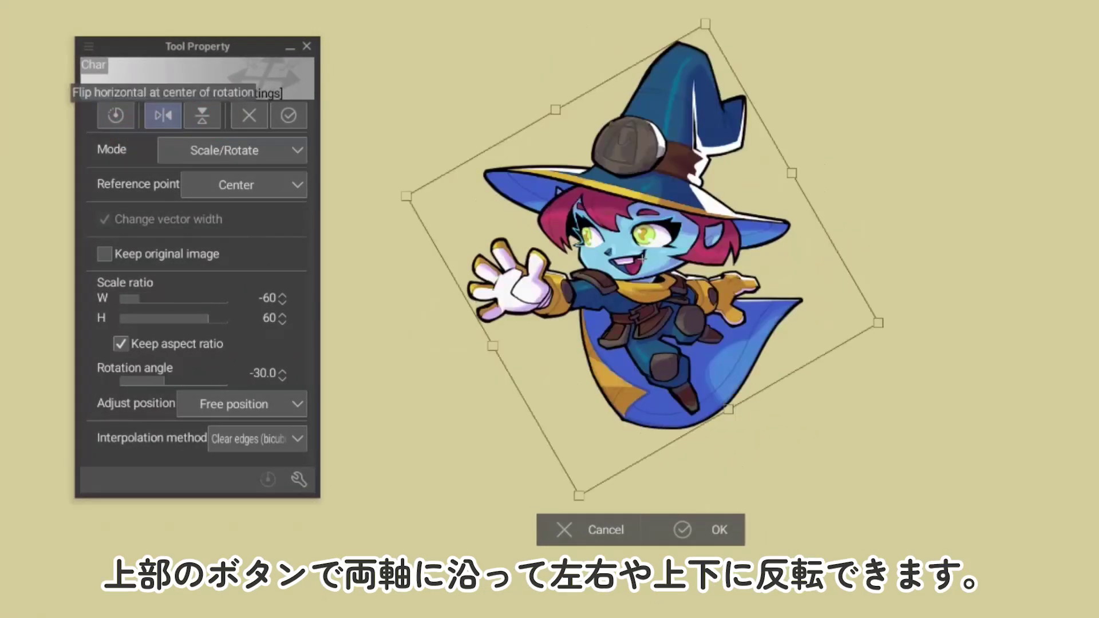
left_click(203, 117)
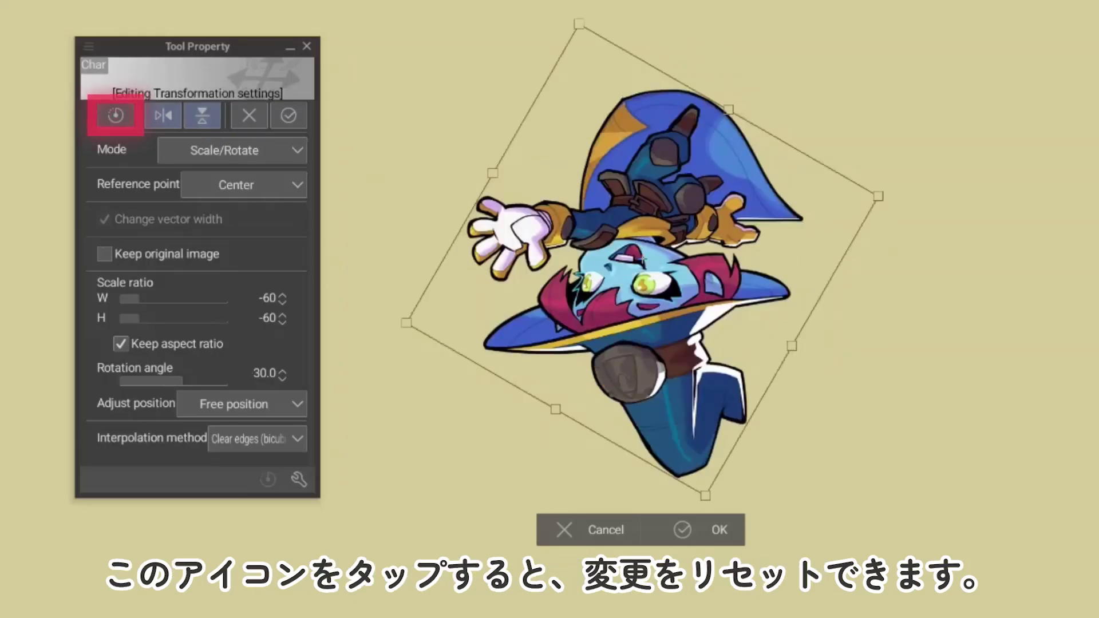
left_click(116, 115)
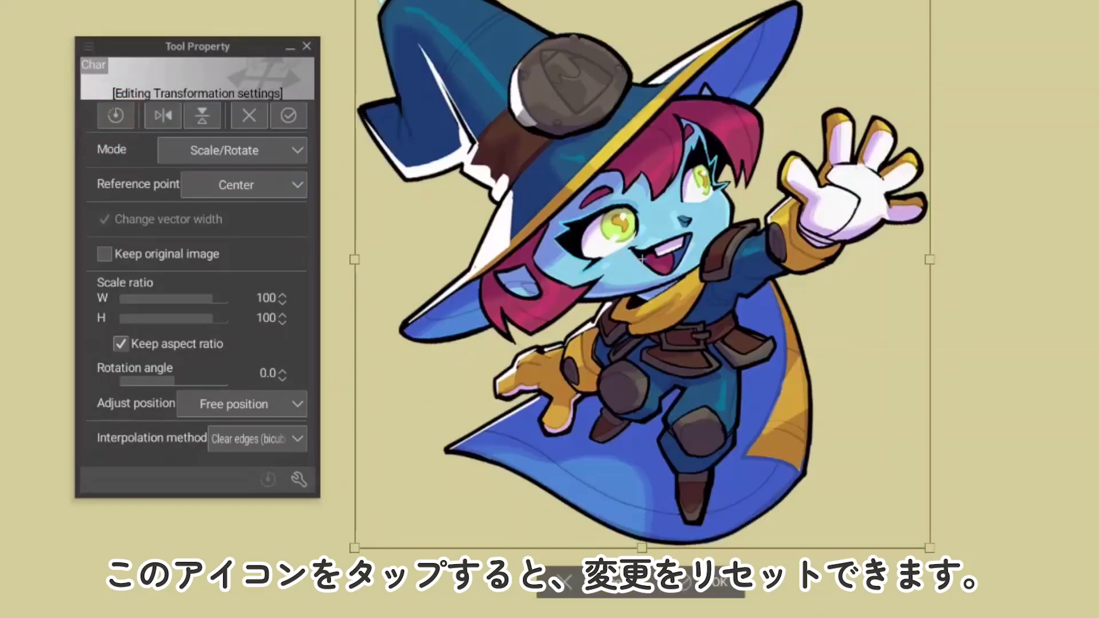
Set the transformation's reference point to Top and scale the witch character down to about 79% from a corner
left_click(237, 191)
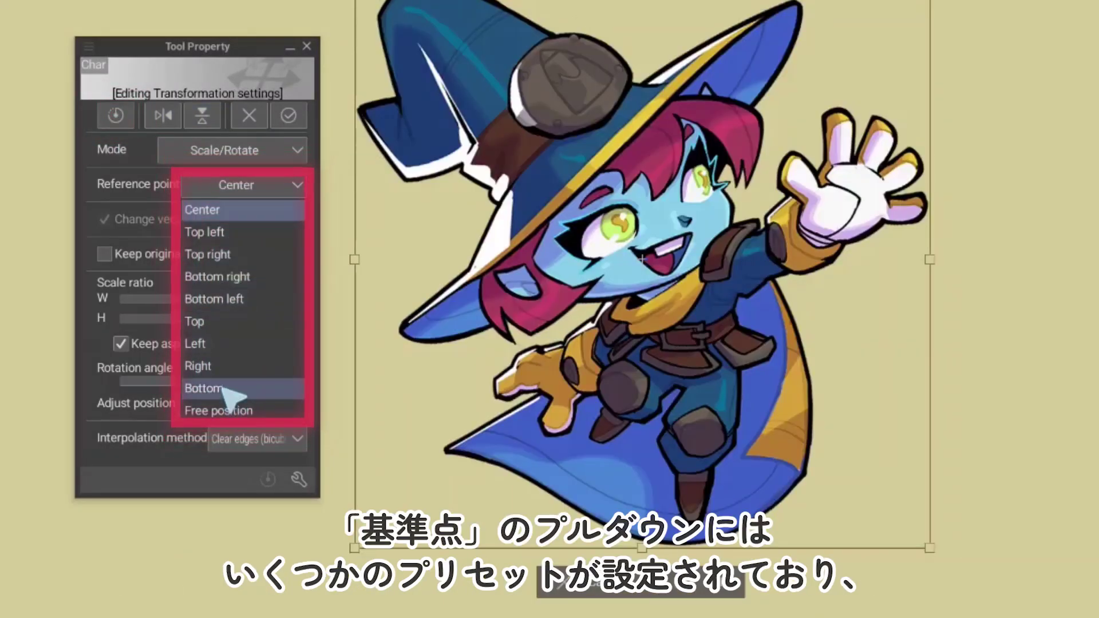
left_click(223, 331)
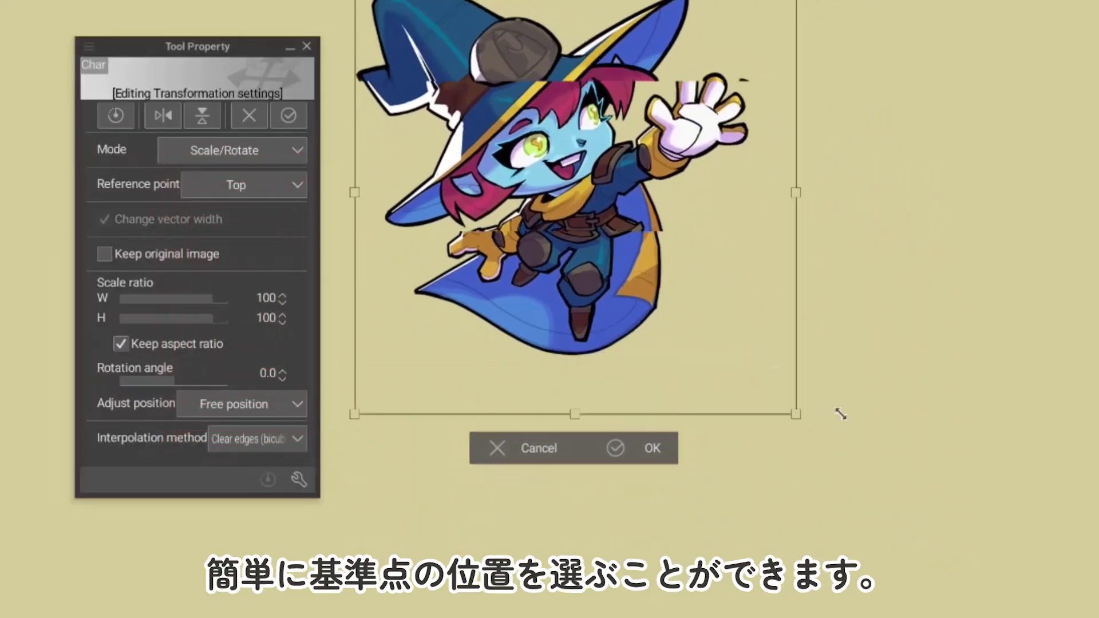
left_click_drag(836, 412, 1082, 266)
Set the reference point to Bottom left and rotate the witch character to about -54.5° around it
left_click(243, 185)
left_click(214, 298)
left_click_drag(1059, 343, 787, 40)
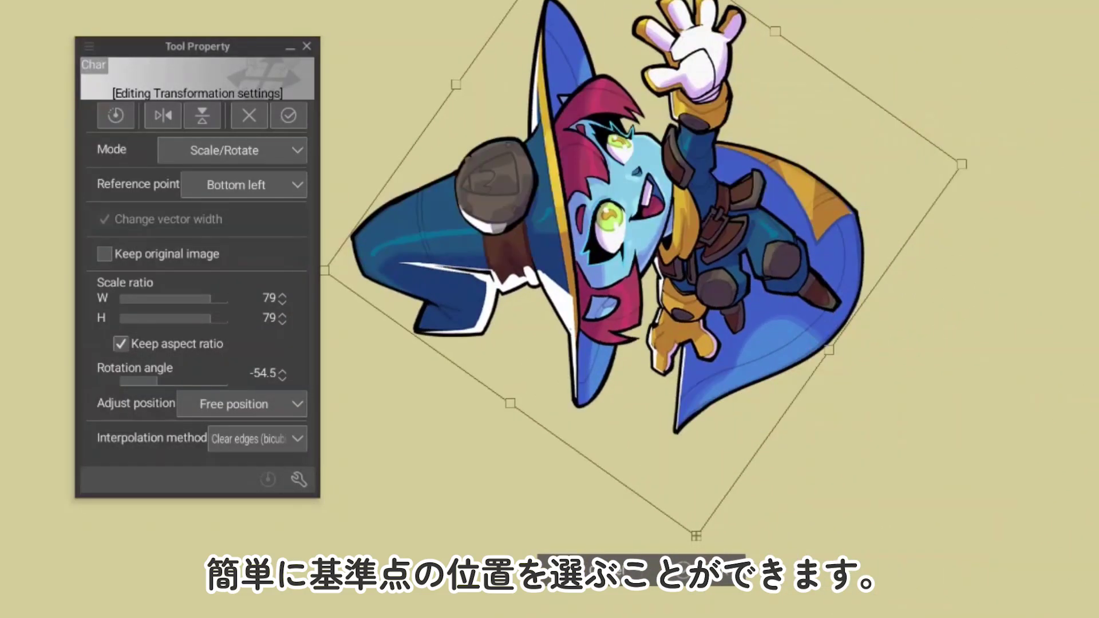
Reset the transformation, try the Canvas preset for the witch character's position adjustment, and reset the transformation again
left_click(116, 115)
left_click(289, 406)
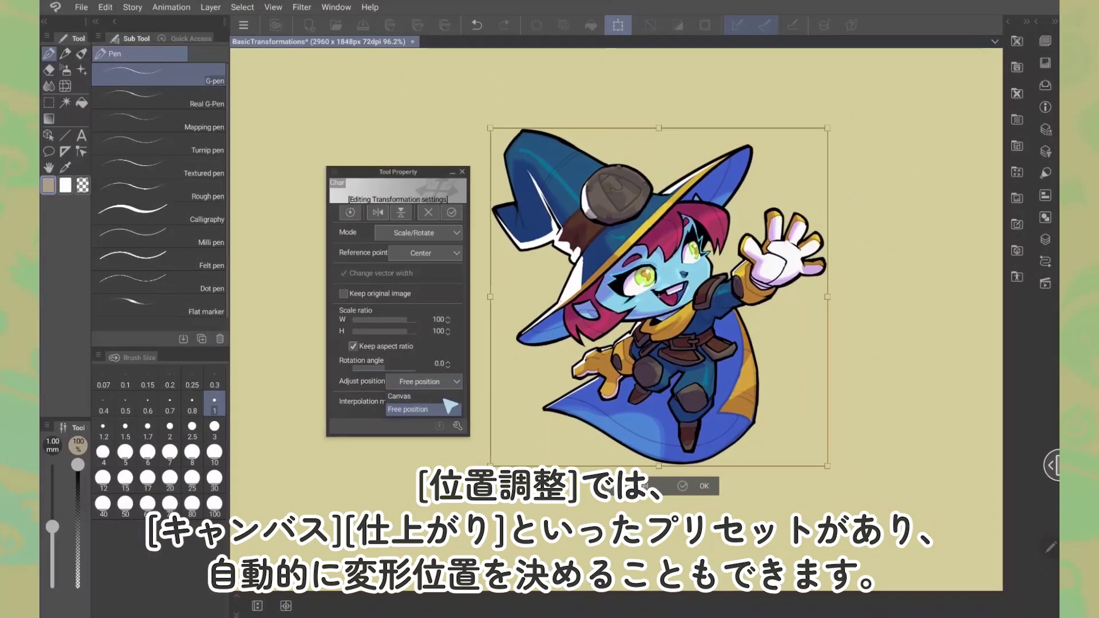
left_click(435, 396)
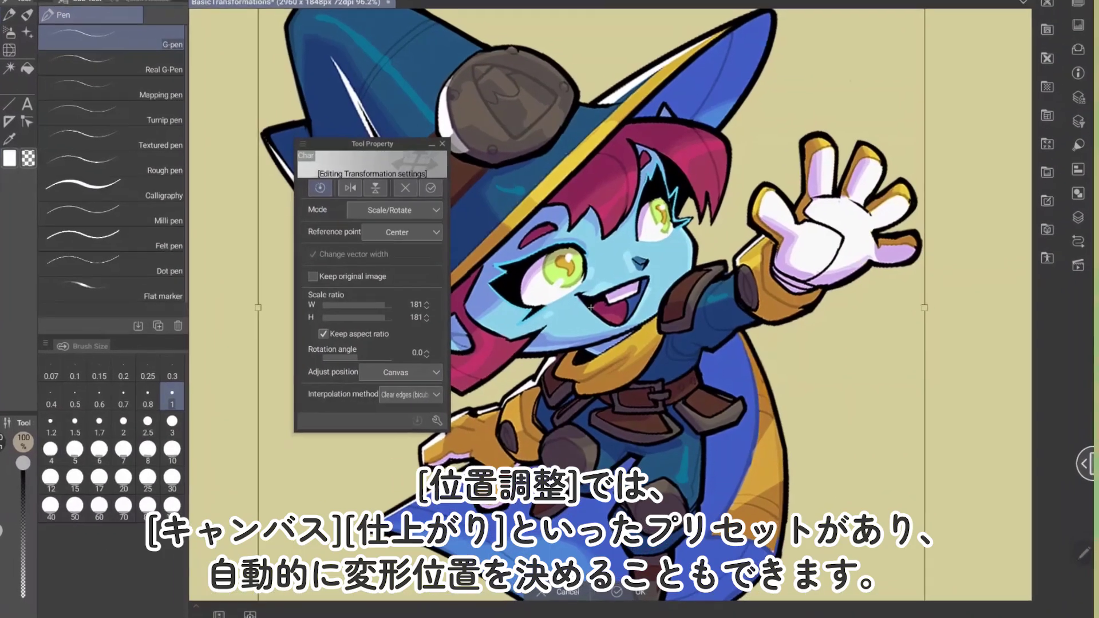
left_click(351, 213)
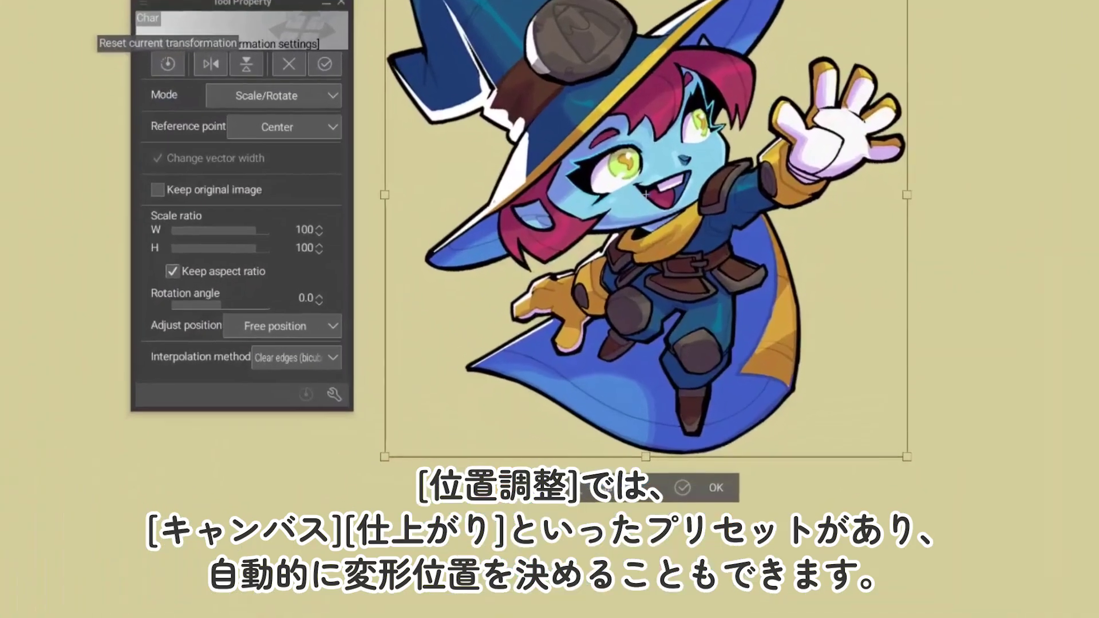
Show the available interpolation methods, and scale the witch character to 500% in a new transformation with the aspect ratio kept
left_click(271, 346)
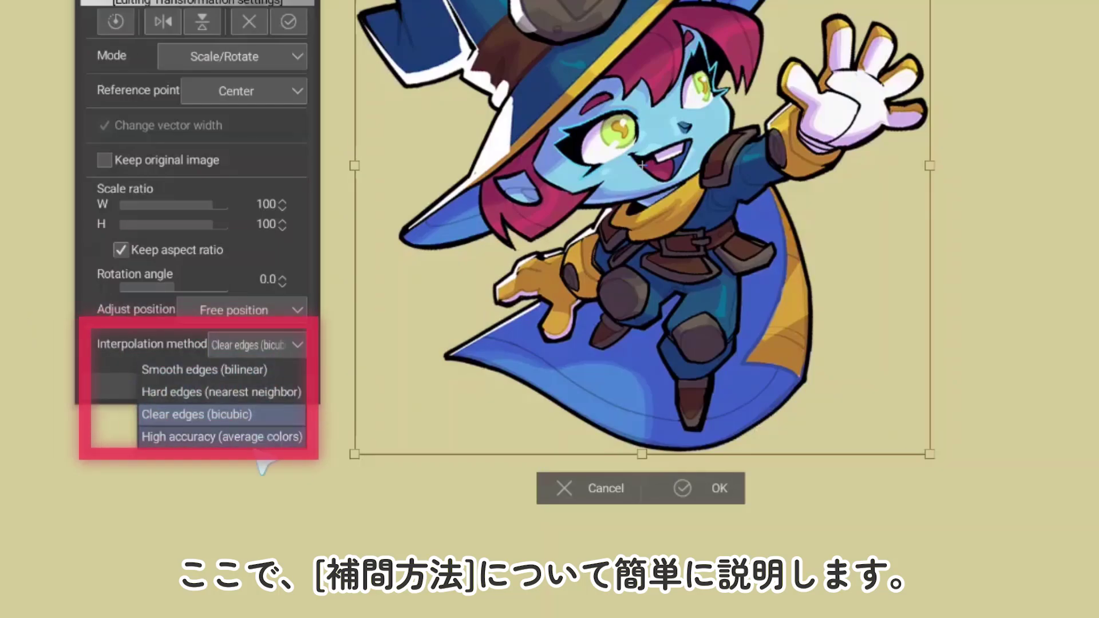
left_click(267, 351)
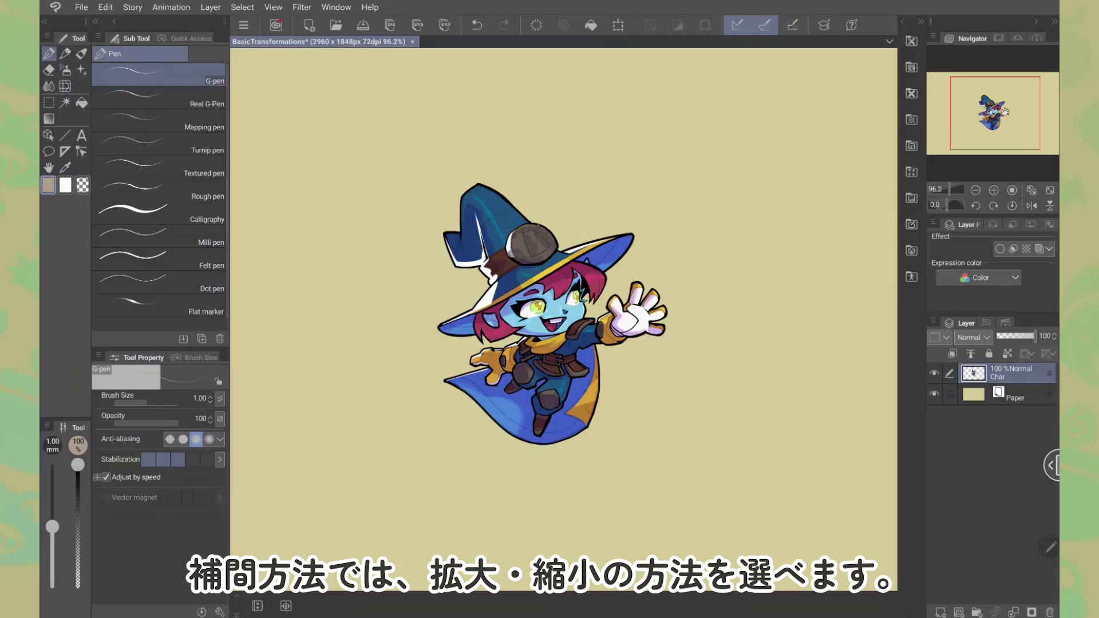
left_click(618, 26)
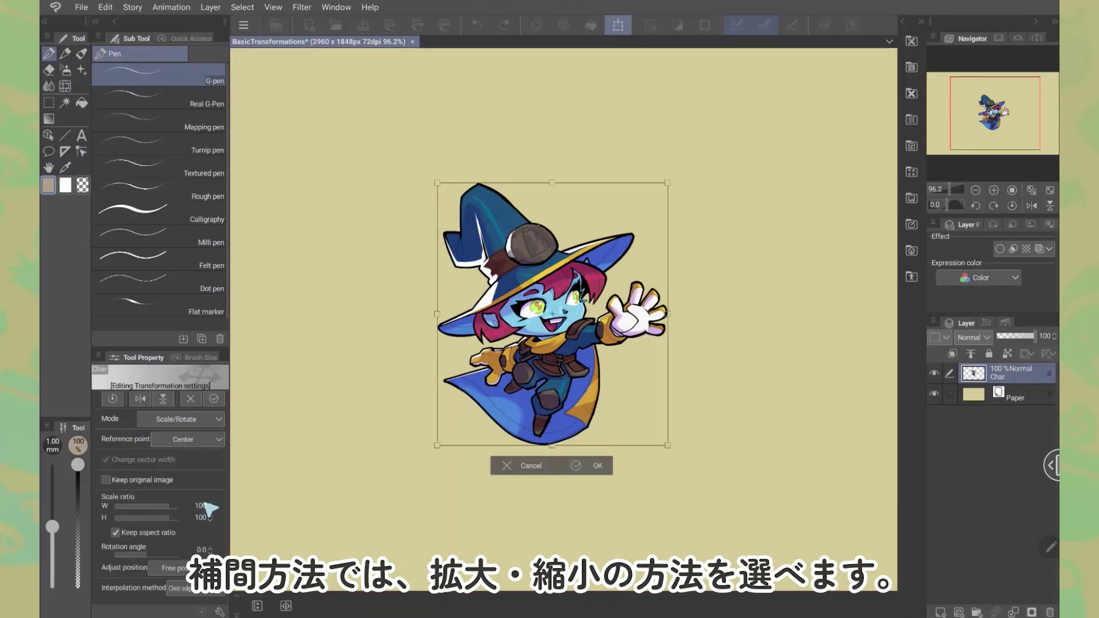
left_click(200, 505)
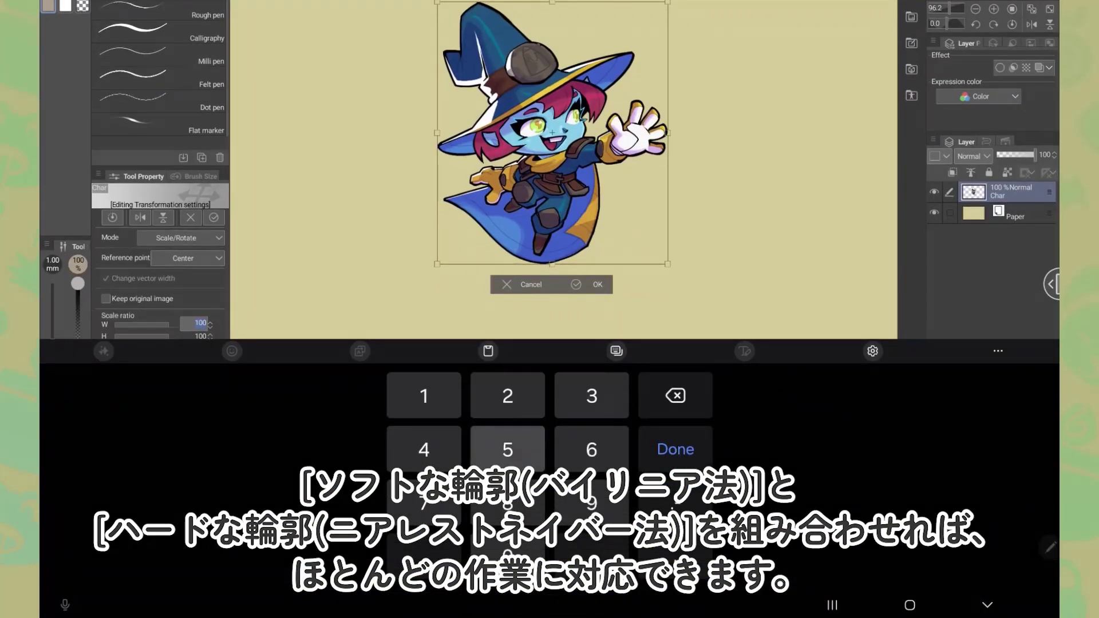
type("500")
left_click(675, 450)
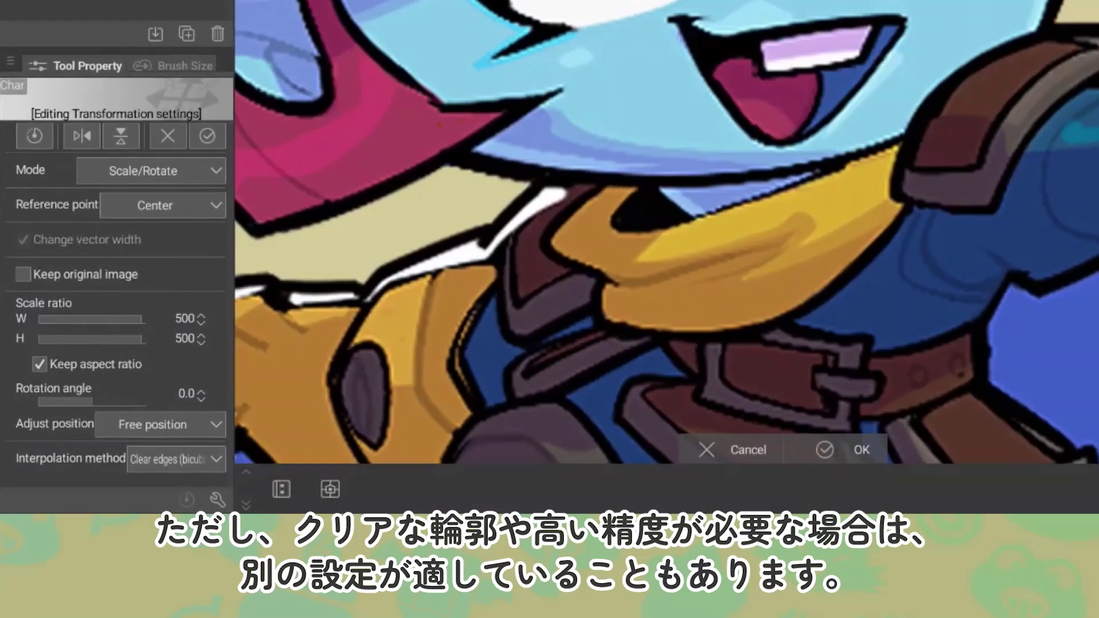
Switch the enlarged witch character's interpolation method to Smooth edges (bilinear) and to Hard edges (nearest neighbor)
left_click(201, 460)
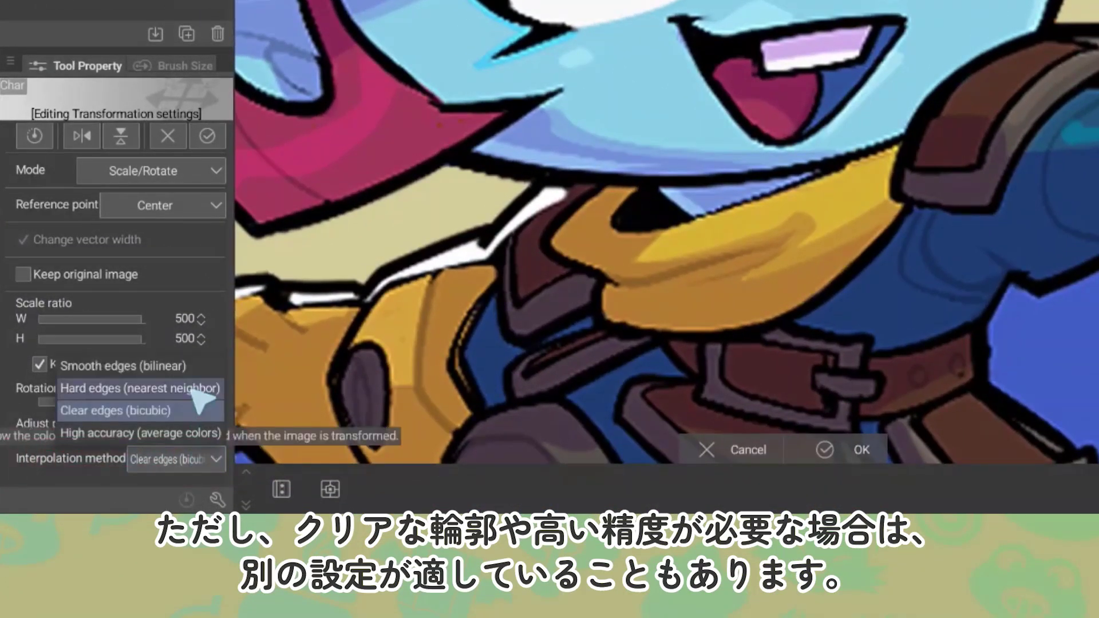
left_click(197, 364)
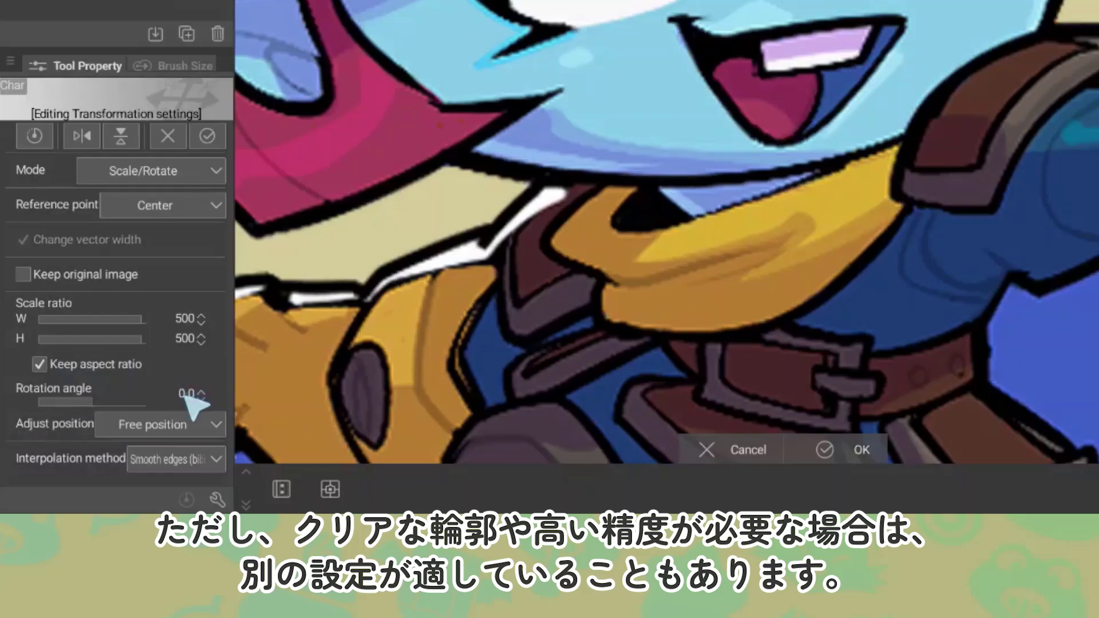
left_click(206, 461)
left_click(197, 384)
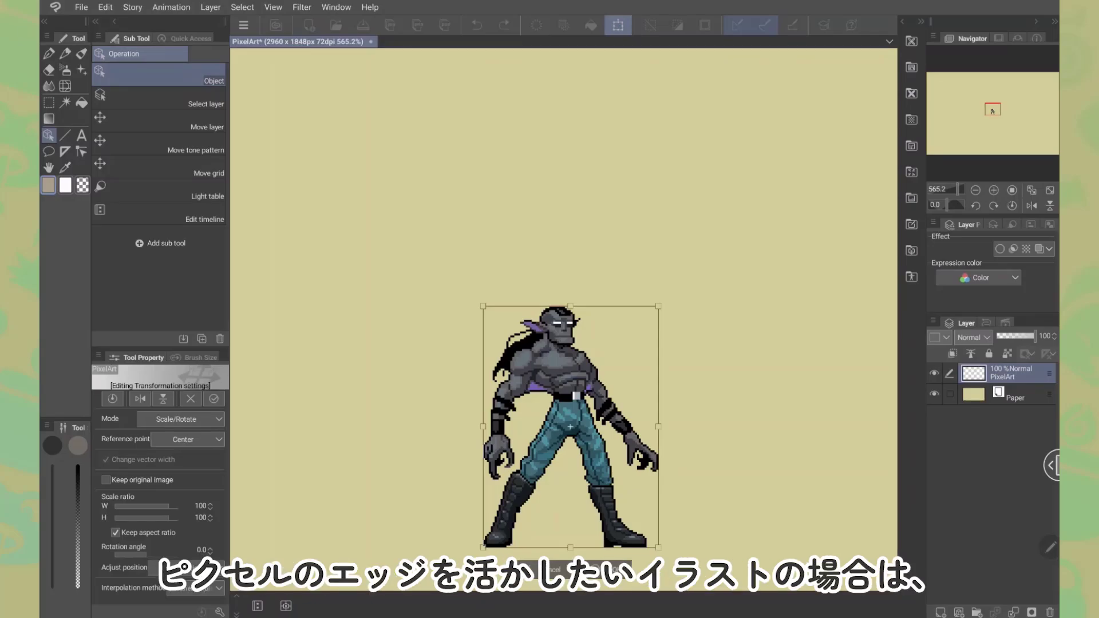
Scale the pixel-art figure up to about 201%, move it onto the canvas centre, apply the transformation and undo it
left_click_drag(661, 302, 828, 61)
left_click_drag(694, 229, 607, 244)
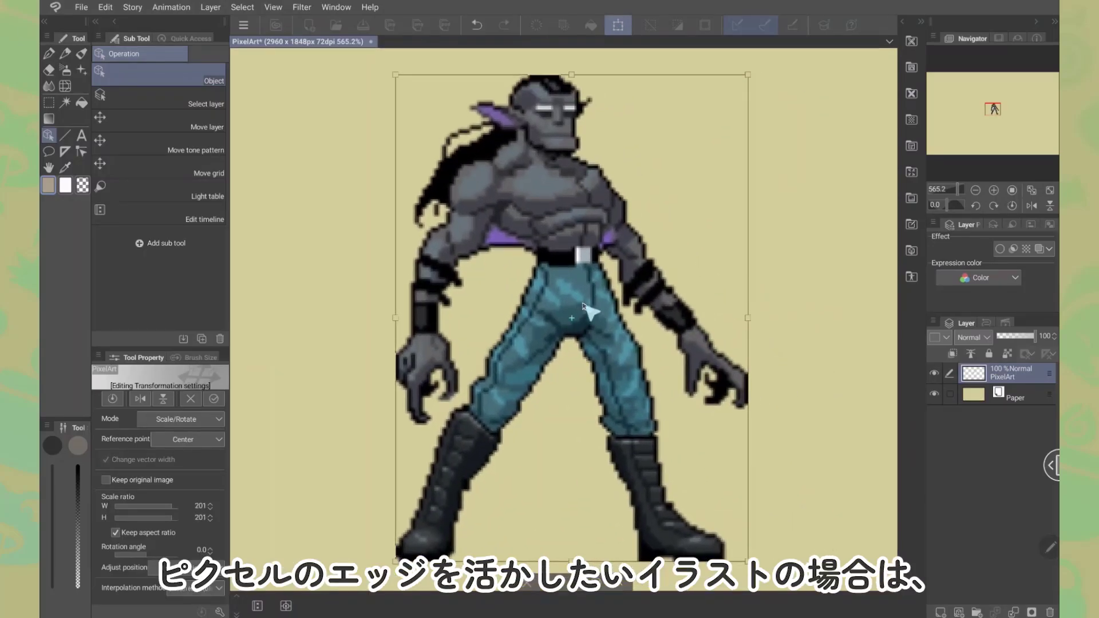
key("Return")
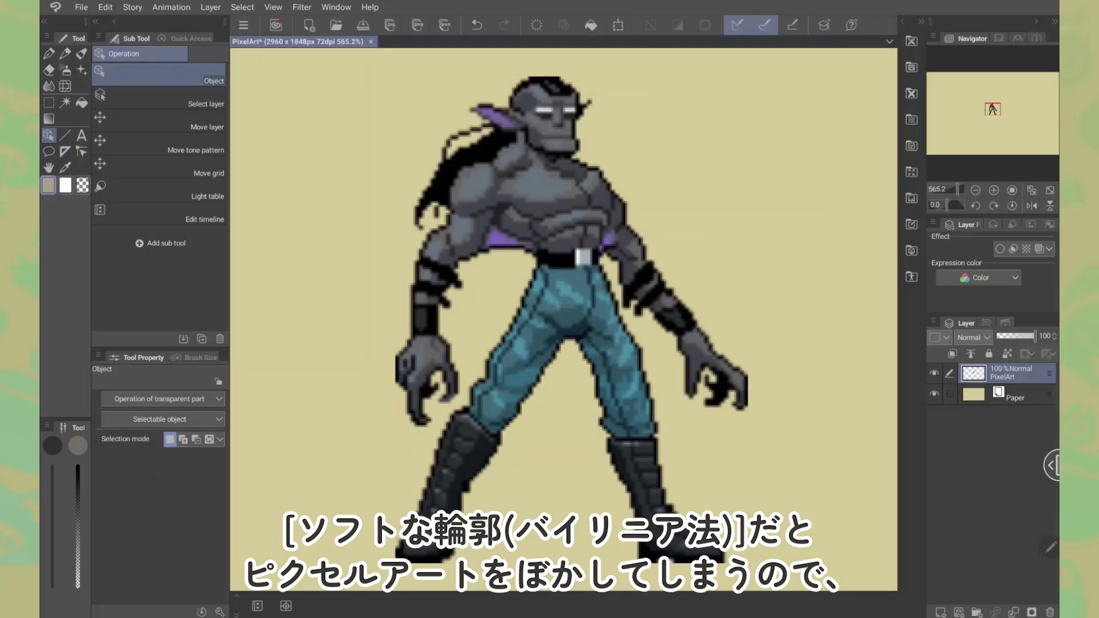
key("ctrl+z")
Scale the pixel-art figure up to about 195% with Hard edges (nearest neighbor) interpolation, center it on the canvas and apply the transformation
key("ctrl+t")
left_click(217, 593)
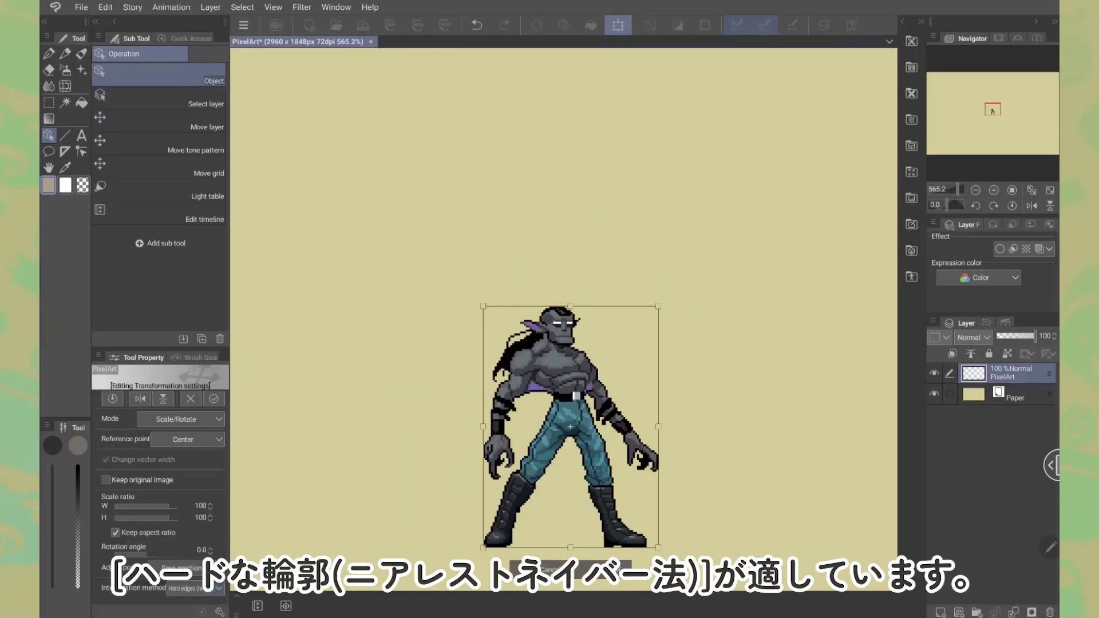
left_click_drag(659, 306, 771, 76)
left_click_drag(691, 303, 632, 314)
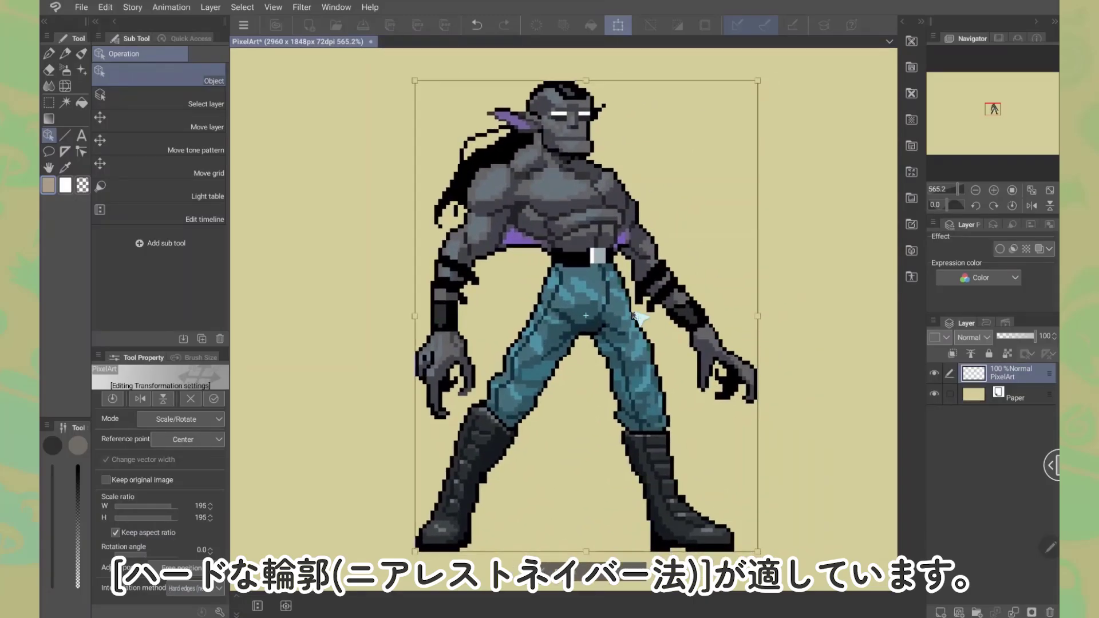
key("Return")
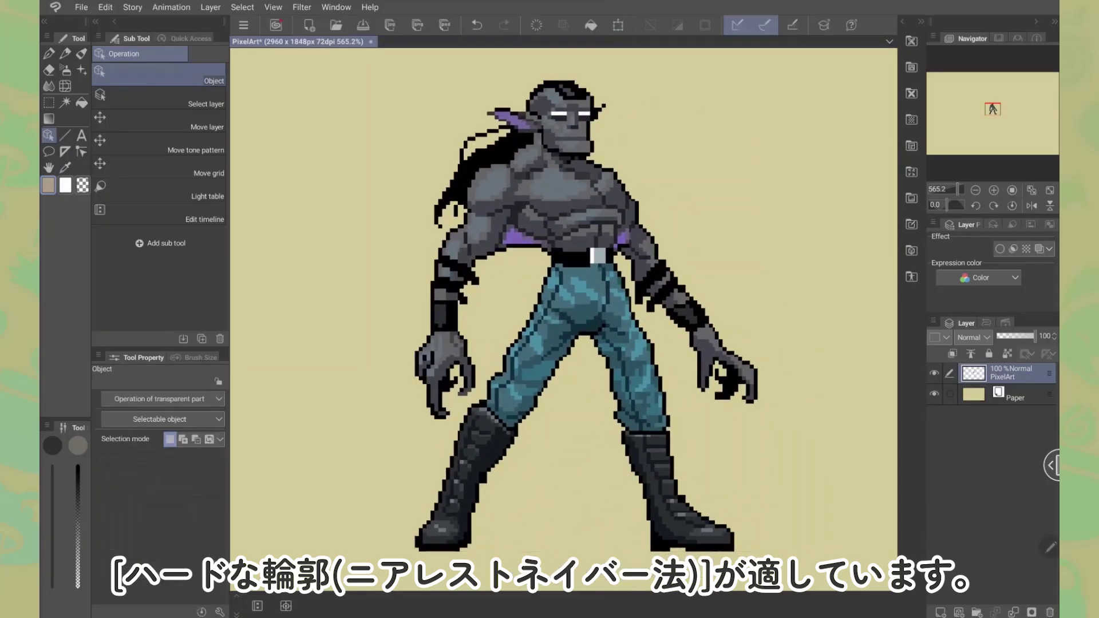
scroll(564, 319, "up", 5)
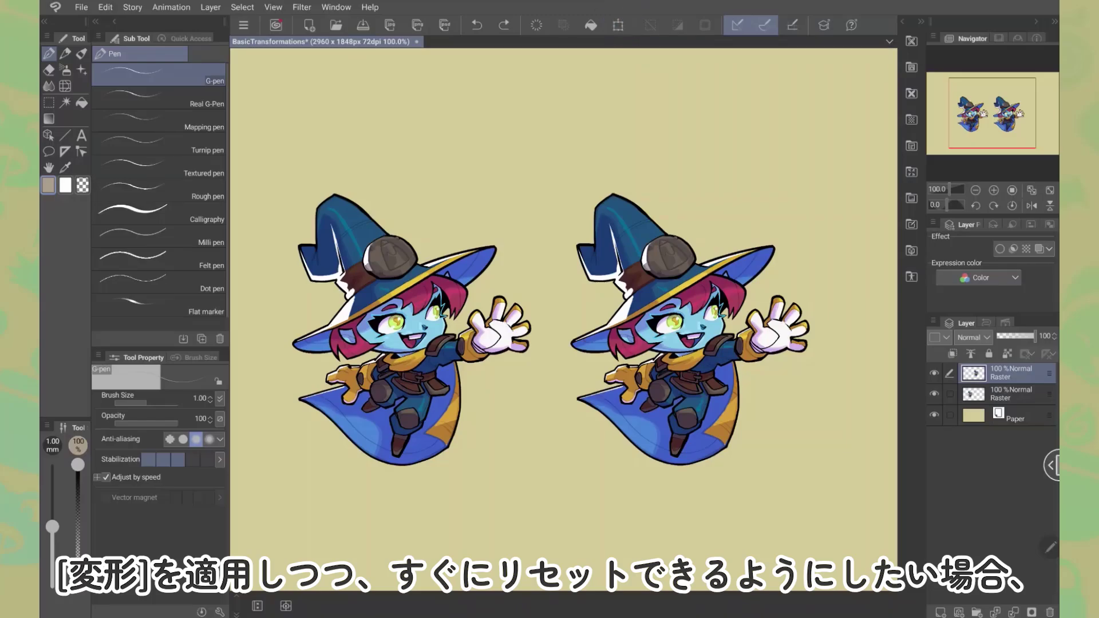
Convert the selected raster layer of the second witch character to an image material layer named Material
left_click(934, 320)
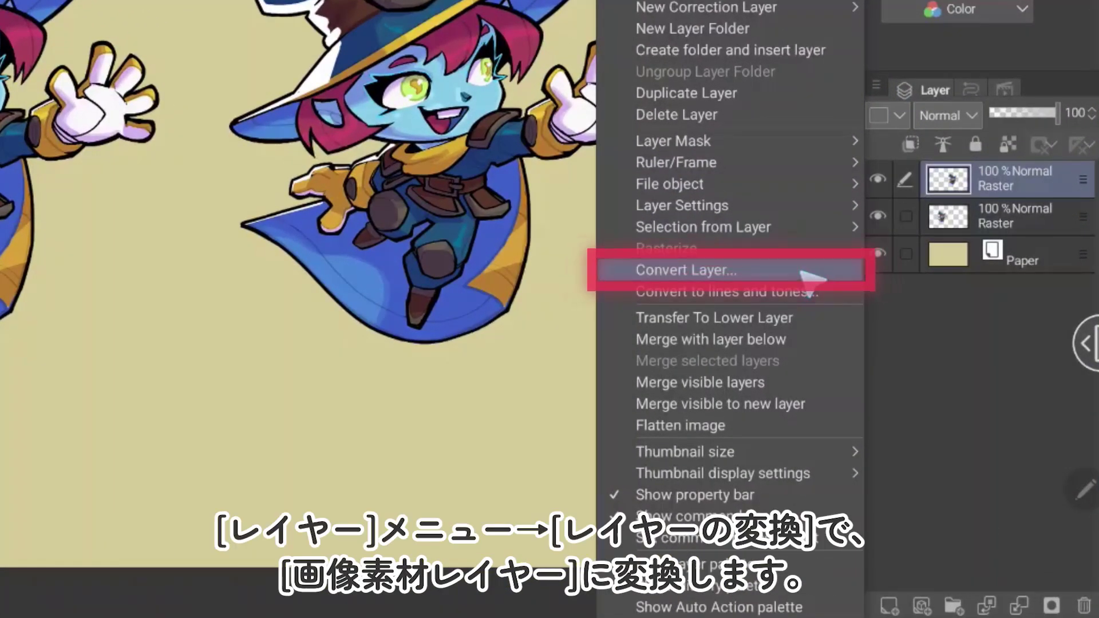
left_click(807, 274)
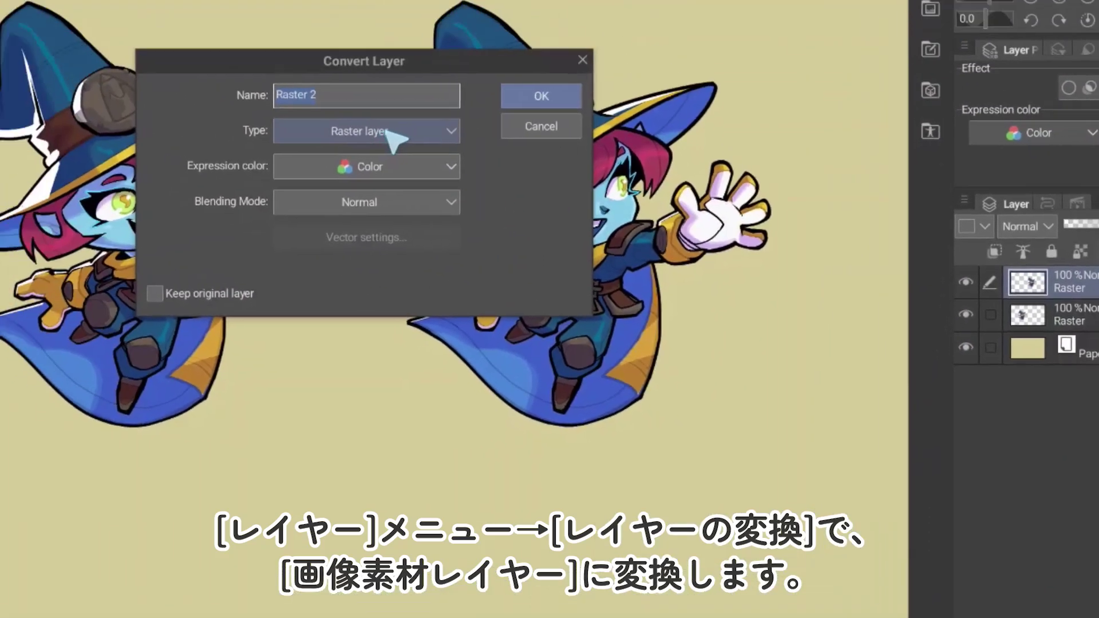
left_click(217, 8)
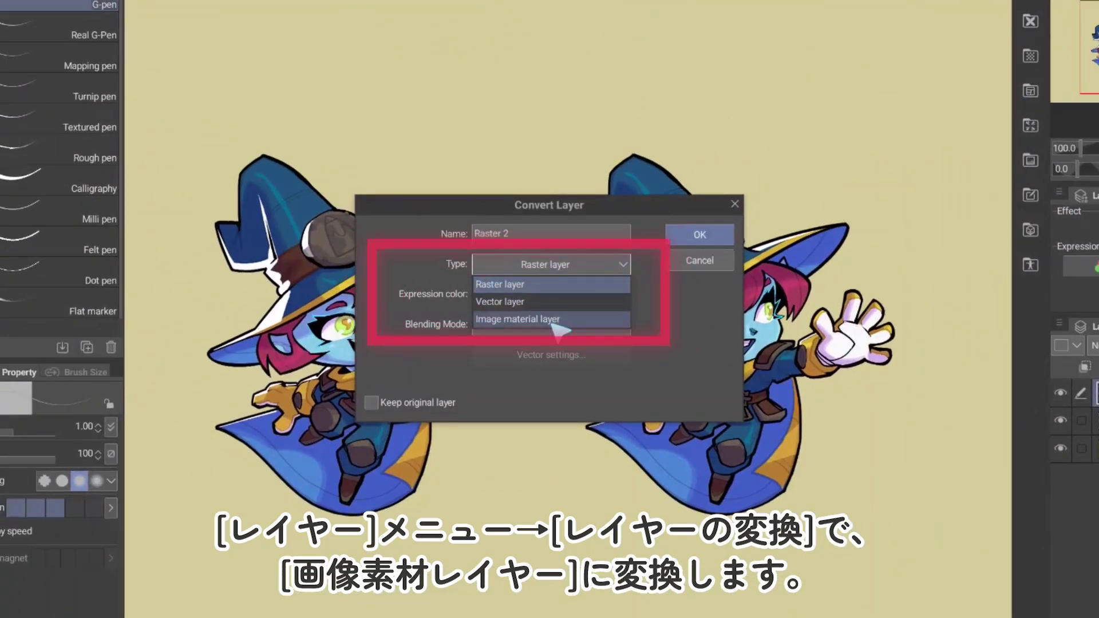
left_click(517, 318)
left_click(572, 235)
key("BackSpace")
type("Material")
key("Return")
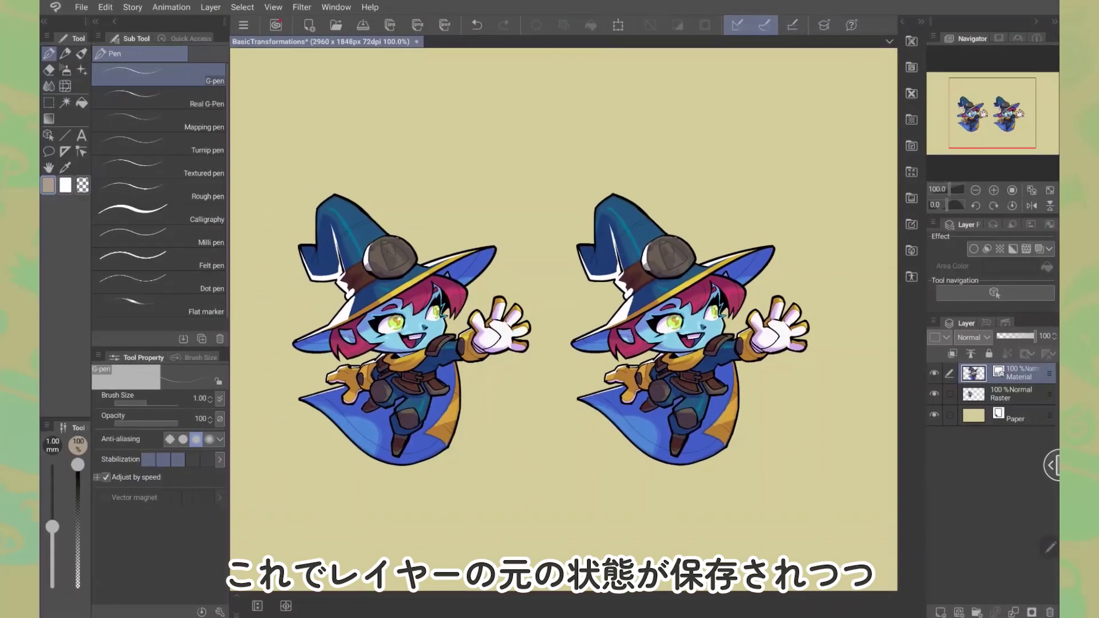
Transform the Material layer's witch character, shrinking it in several passes to about 28% of its original size
left_click(617, 24)
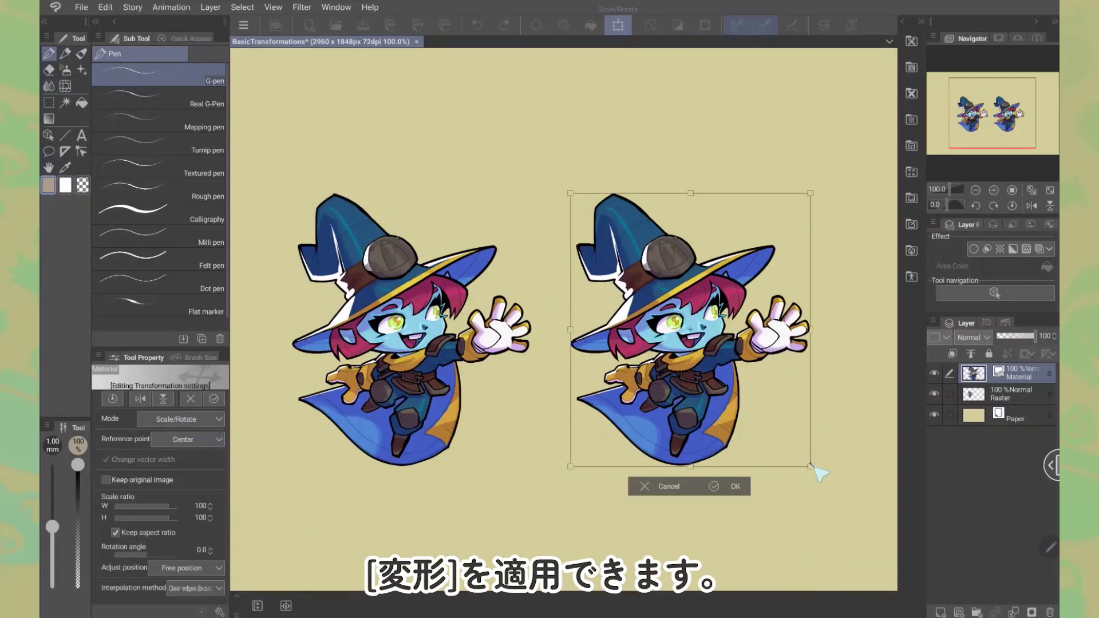
left_click_drag(810, 465, 708, 349)
left_click_drag(725, 190, 699, 217)
left_click_drag(638, 193, 640, 275)
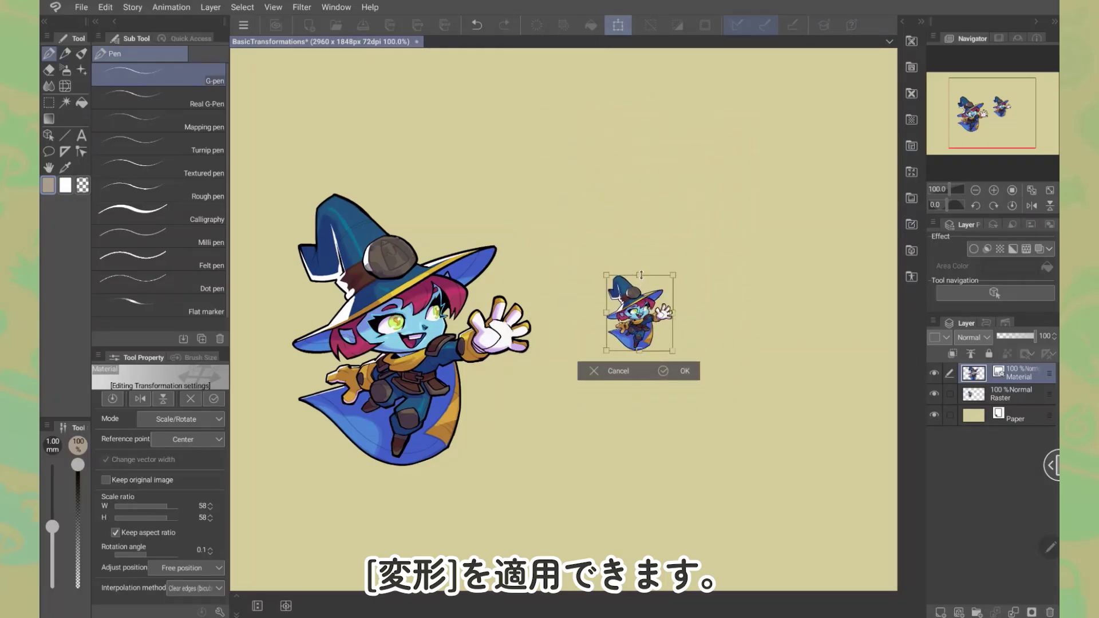
Reset the Material layer's transformation with the Object tool and move its witch character clear of the raster copy
left_click(49, 135)
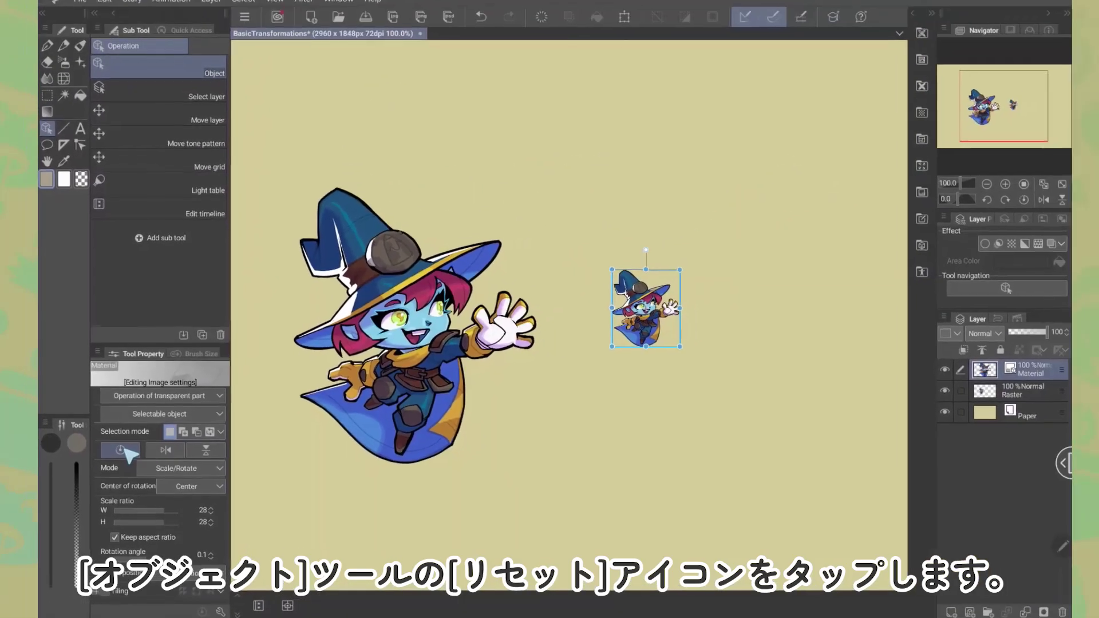
left_click(125, 452)
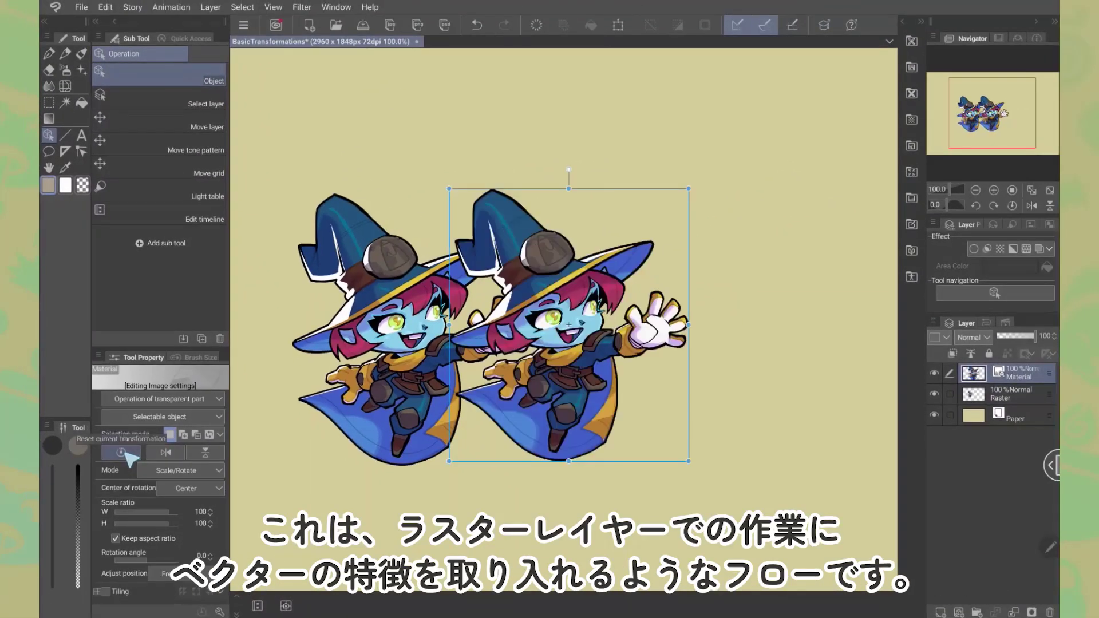
left_click_drag(568, 324, 681, 343)
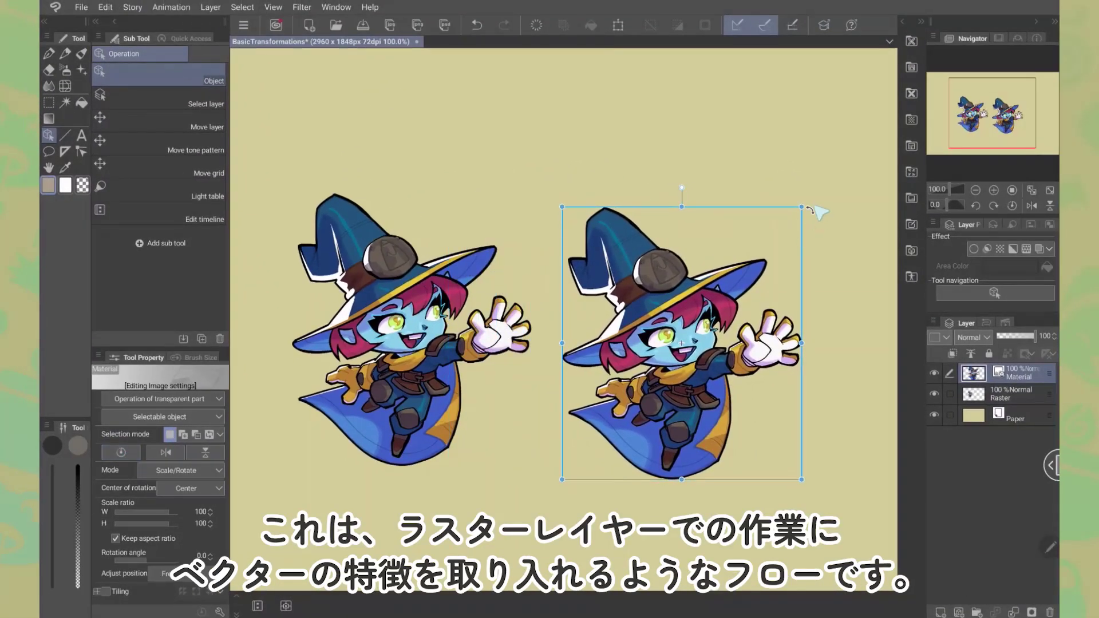
mouse_move(801, 206)
left_mouse_down()
mouse_move(643, 368)
mouse_move(801, 206)
left_mouse_up()
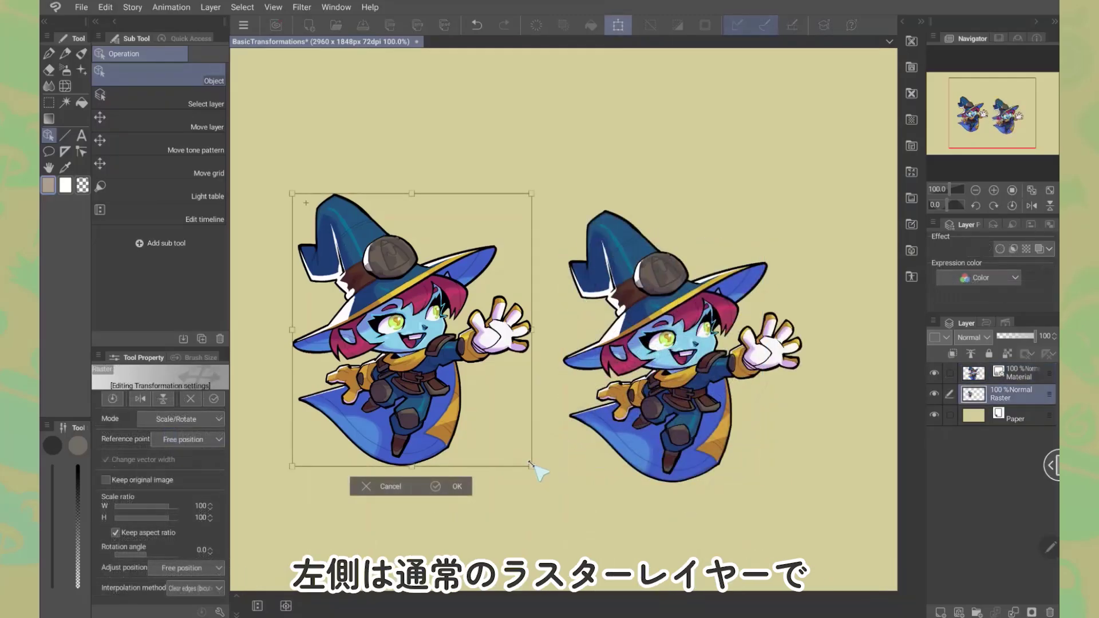
Shrink the raster witch character to a tiny size, and scale the Material layer's witch character down to about 9%
left_click_drag(530, 464, 429, 355)
left_click(470, 386)
left_click(681, 401)
left_click_drag(801, 482, 613, 337)
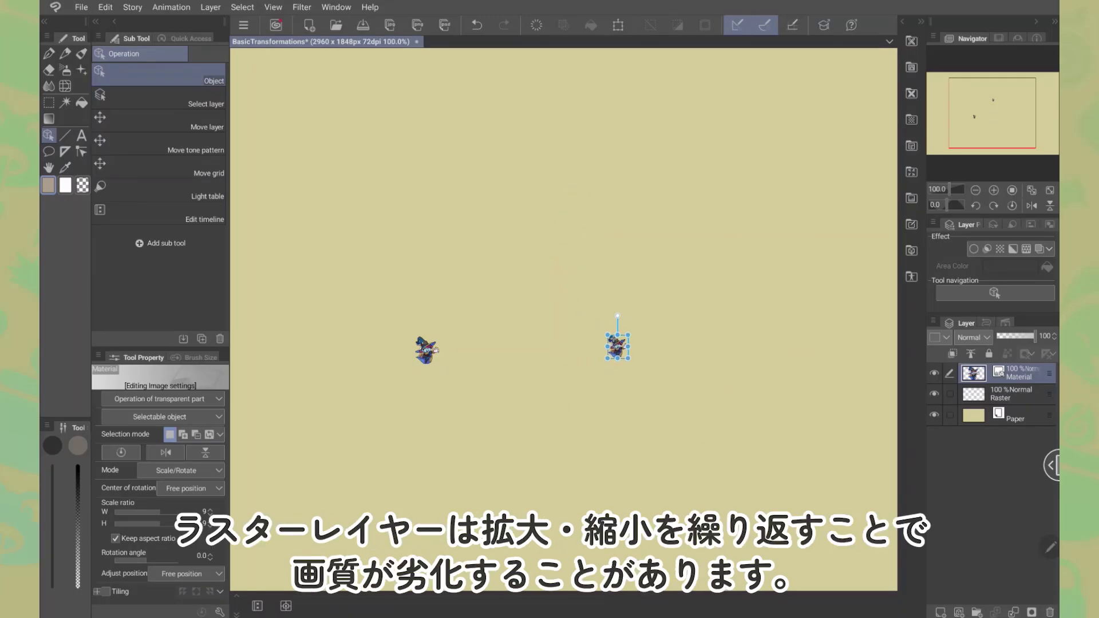
Enlarge the raster witch character to roughly its original size, reset the Material witch character to 100% and move it beside the raster one
left_click(1005, 394)
left_click(618, 25)
left_click_drag(438, 336, 576, 143)
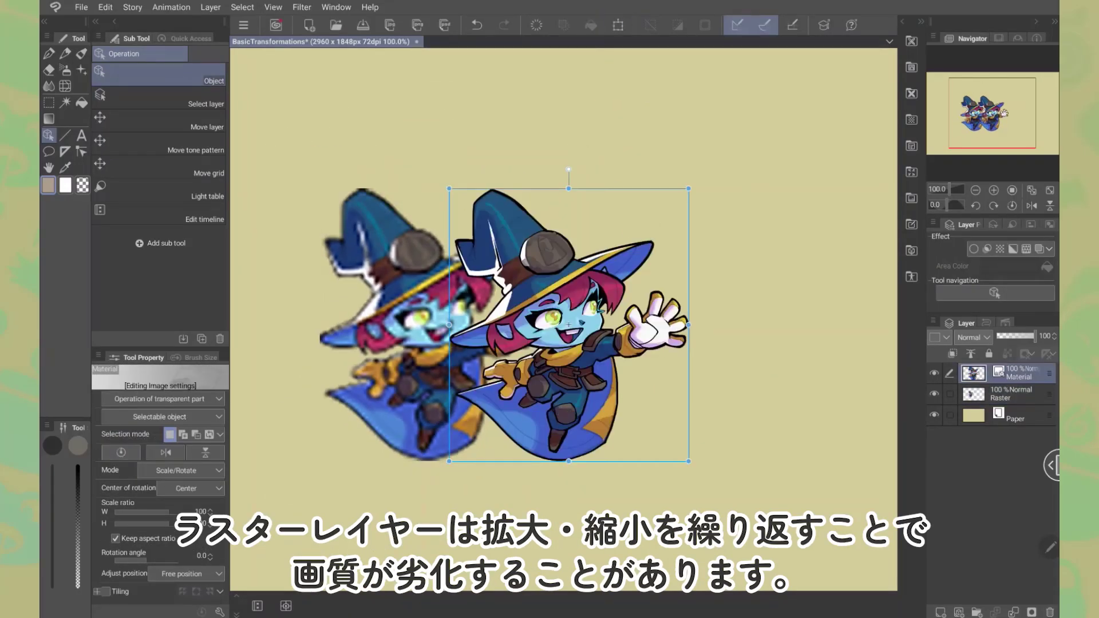
left_click_drag(568, 325, 678, 327)
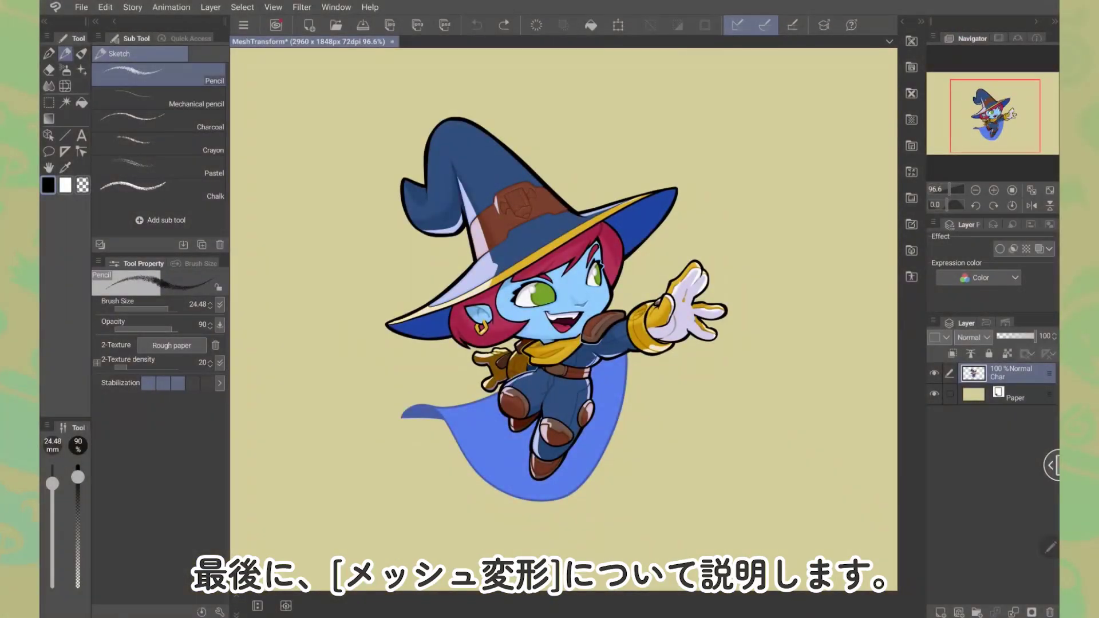
Start a mesh transformation on the Char layer's witch character
left_click(106, 7)
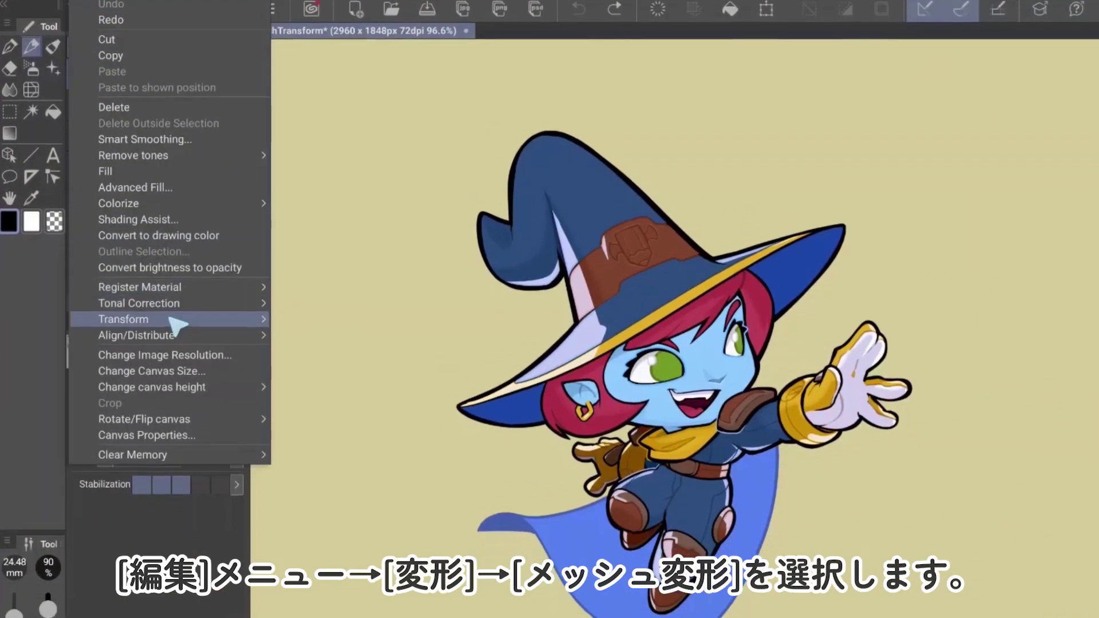
mouse_move(174, 326)
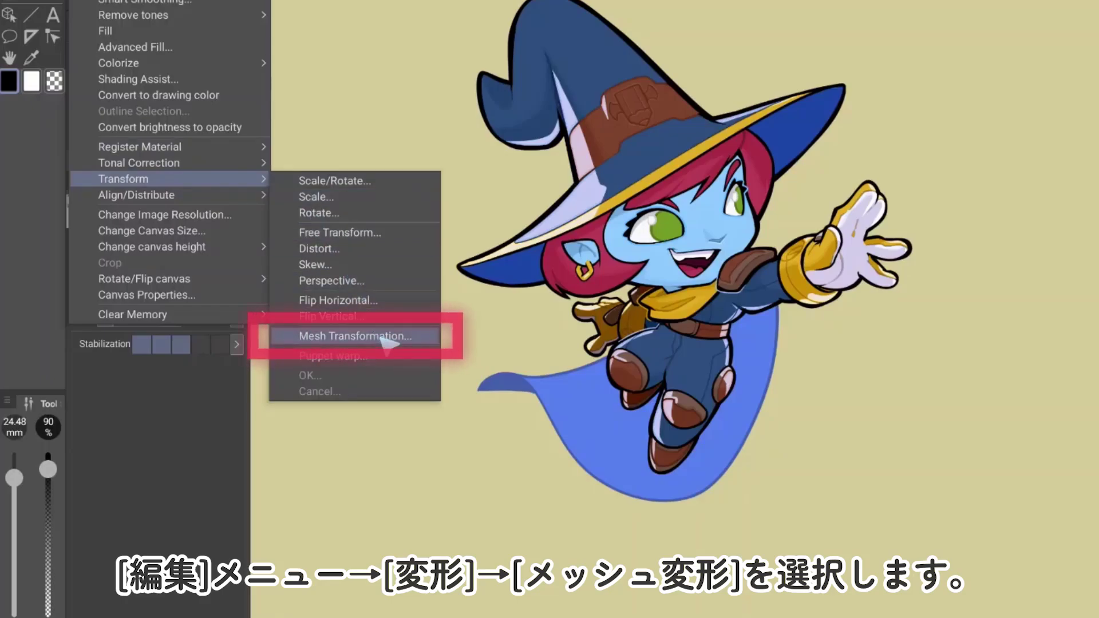
left_click(383, 339)
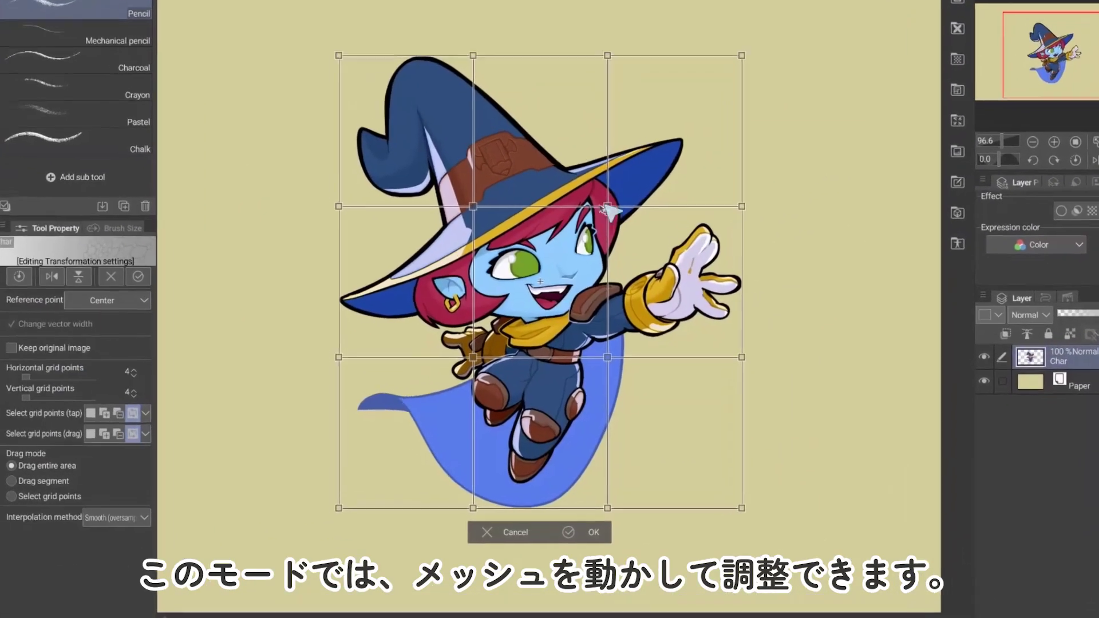
Try pulling mesh grid points around the witch's face, waist and outstretched hand outward, and reset the mesh
left_click_drag(608, 186, 631, 159)
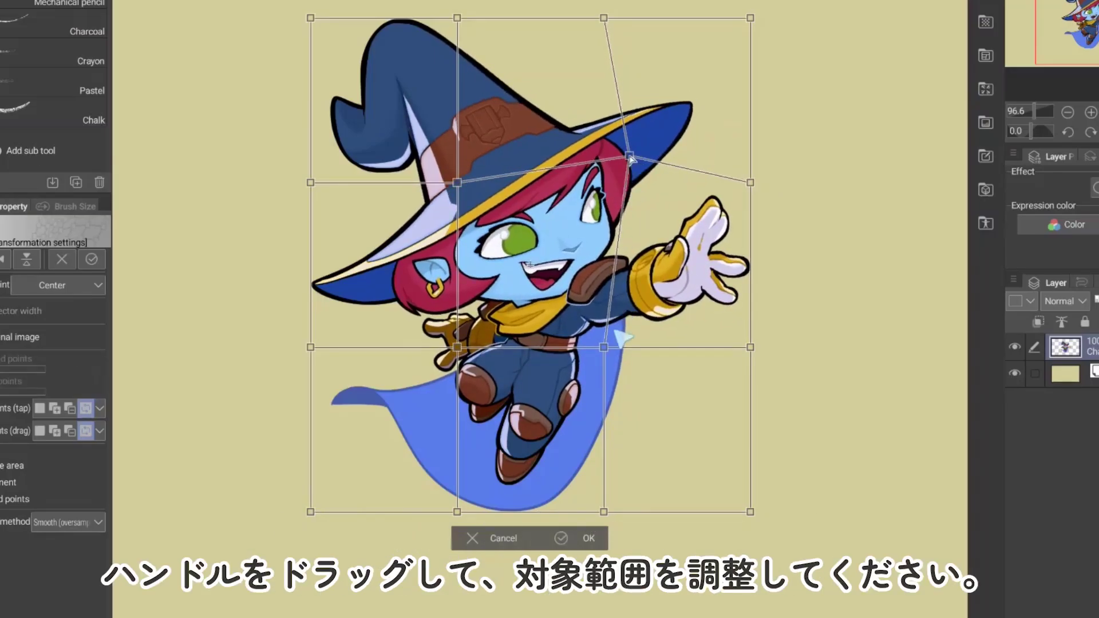
left_click_drag(604, 348, 657, 347)
left_click_drag(751, 182, 787, 143)
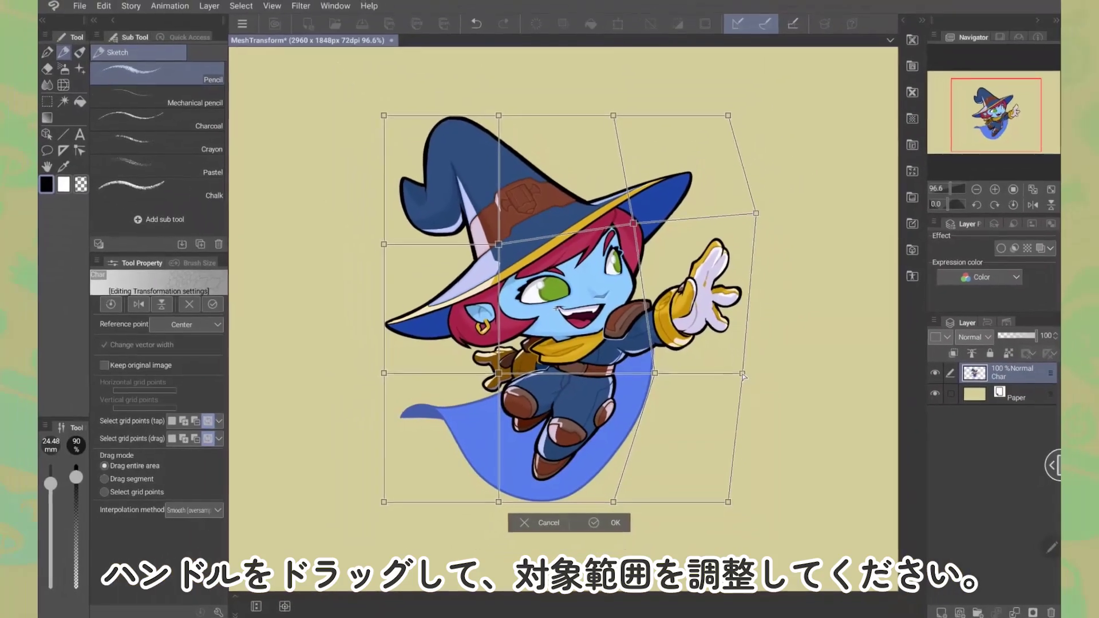
left_click_drag(751, 347, 815, 354)
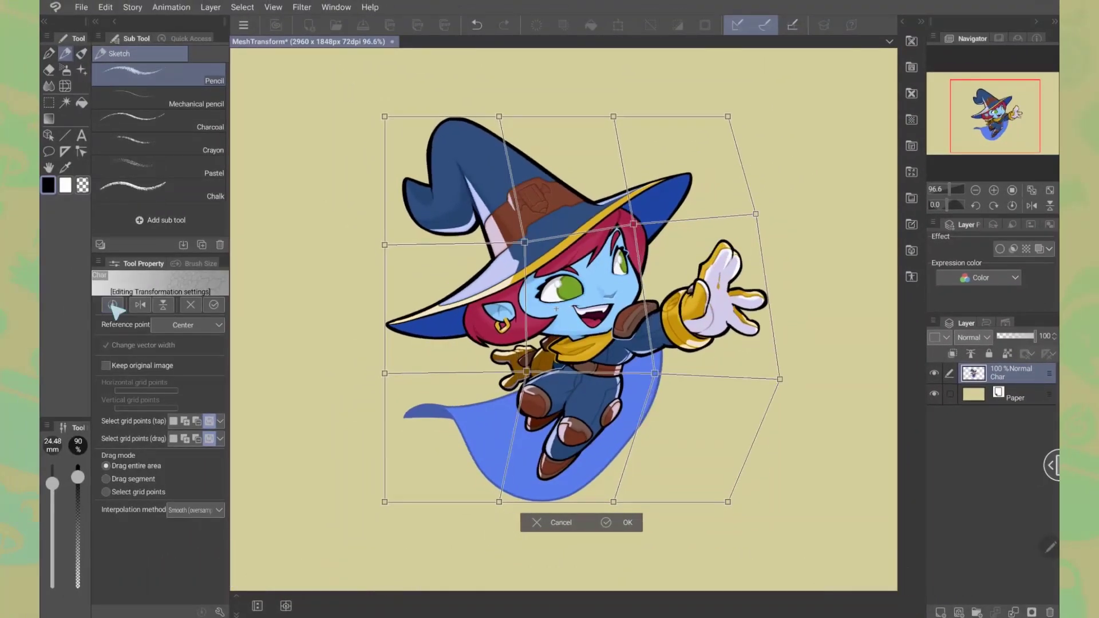
left_click(113, 305)
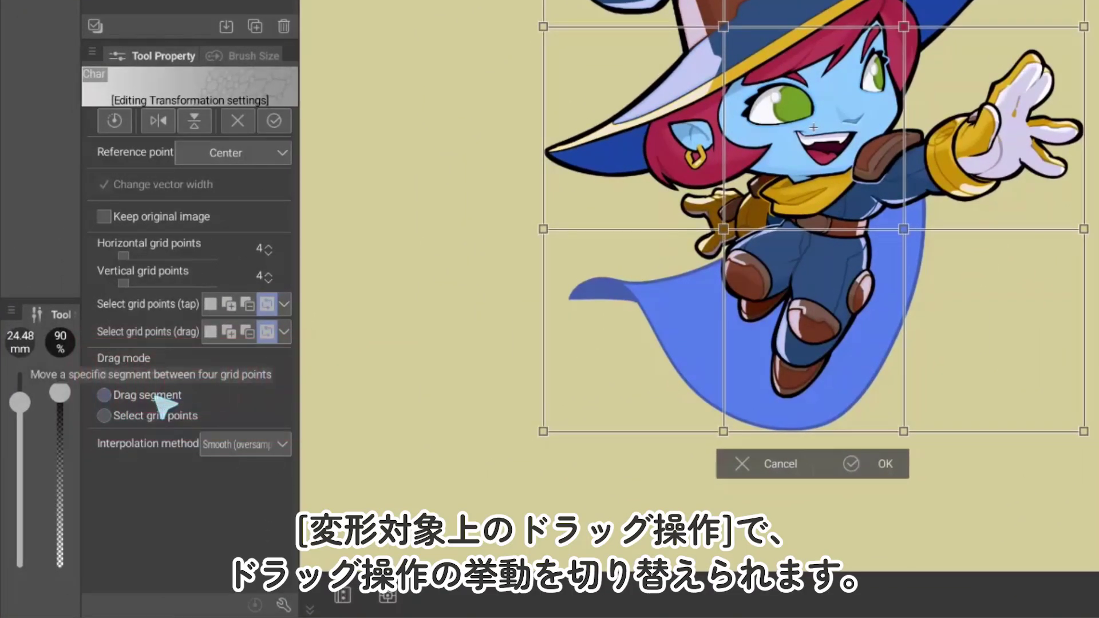
Set the drag mode to Drag segment and shift whole mesh cells of the witch's middle and lower body toward the outstretched hand's side
left_click(155, 396)
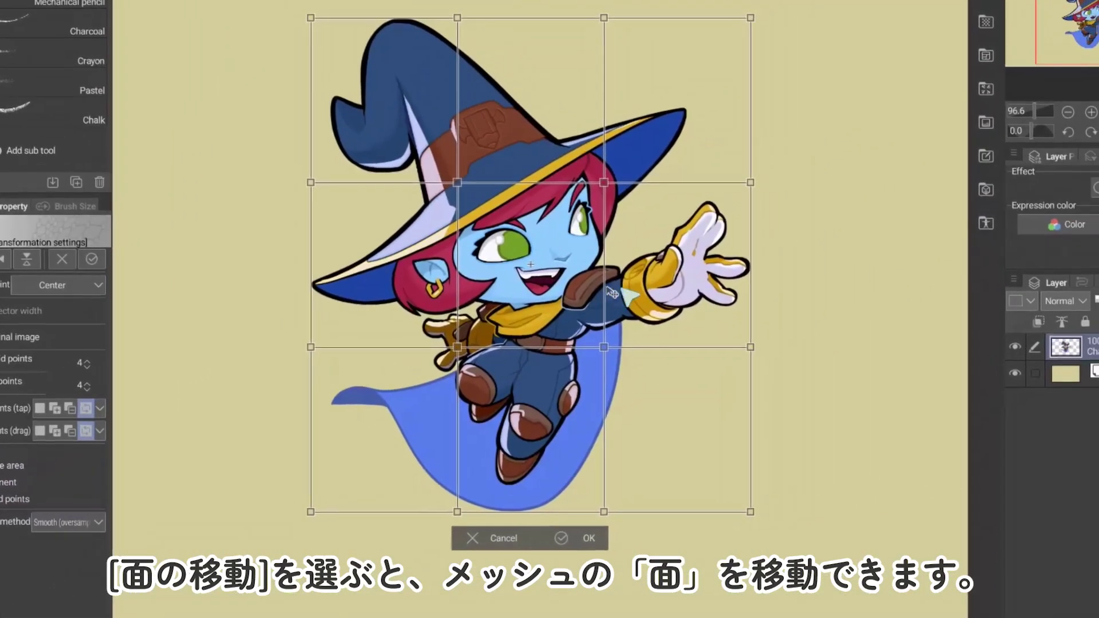
left_click_drag(636, 292, 703, 281)
left_click_drag(388, 320, 463, 320)
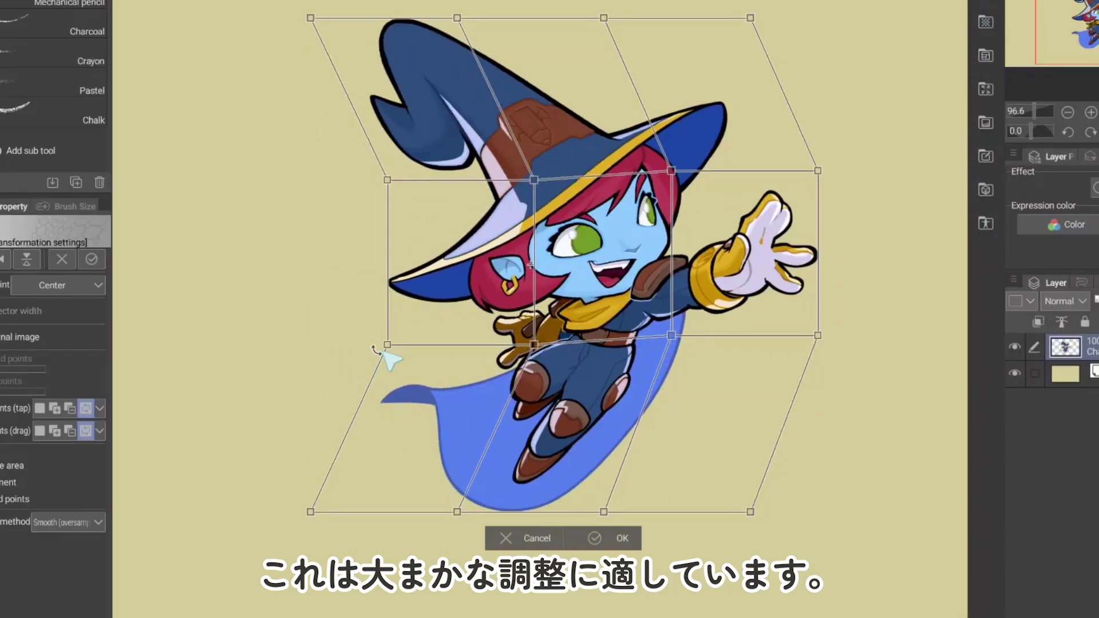
left_click_drag(459, 404, 479, 404)
left_click_drag(575, 395, 593, 395)
left_click_drag(700, 356, 718, 356)
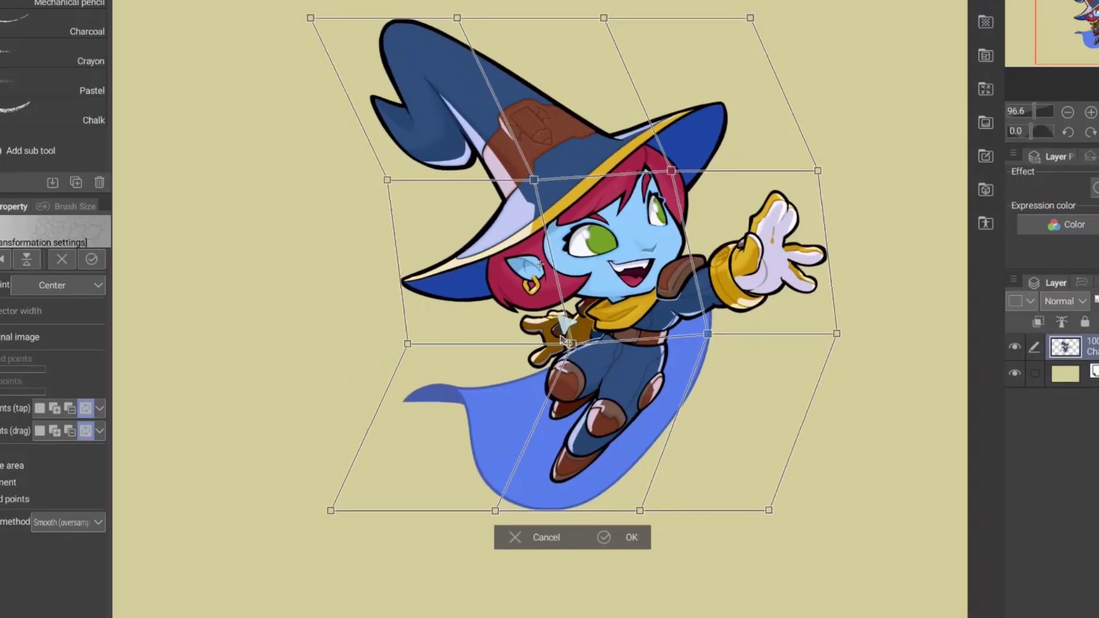
Adjust single grid points around the witch's face, hat brim and waist to refine the distorted pose
left_click_drag(671, 171, 695, 156)
left_click_drag(533, 179, 541, 151)
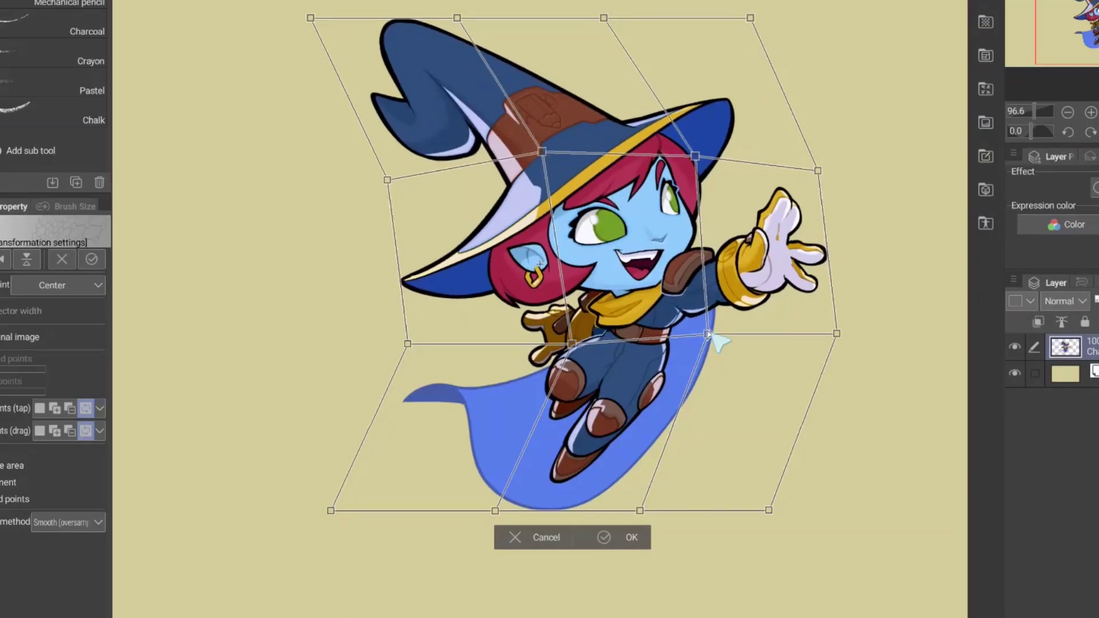
left_click_drag(707, 333, 731, 332)
left_click_drag(571, 344, 581, 360)
left_click_drag(818, 171, 845, 155)
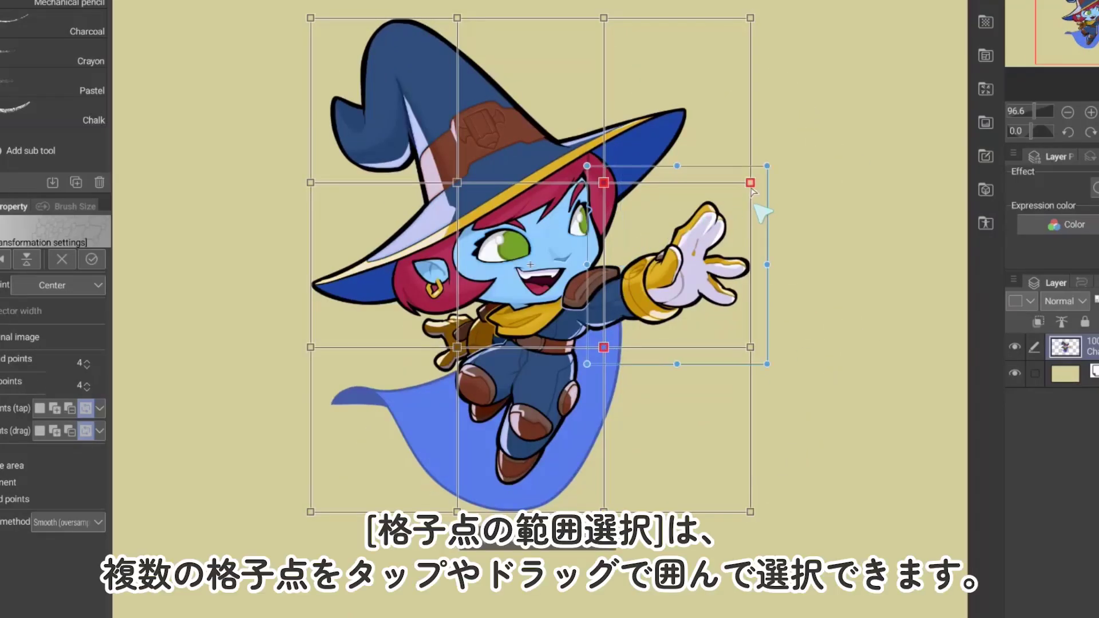
Enlarge and rotate the selected group of grid points around the witch's outstretched arm
mouse_move(768, 166)
left_mouse_down()
mouse_move(801, 131)
mouse_move(743, 175)
mouse_move(750, 183)
mouse_move(780, 150)
left_mouse_up()
left_click_drag(793, 390, 767, 380)
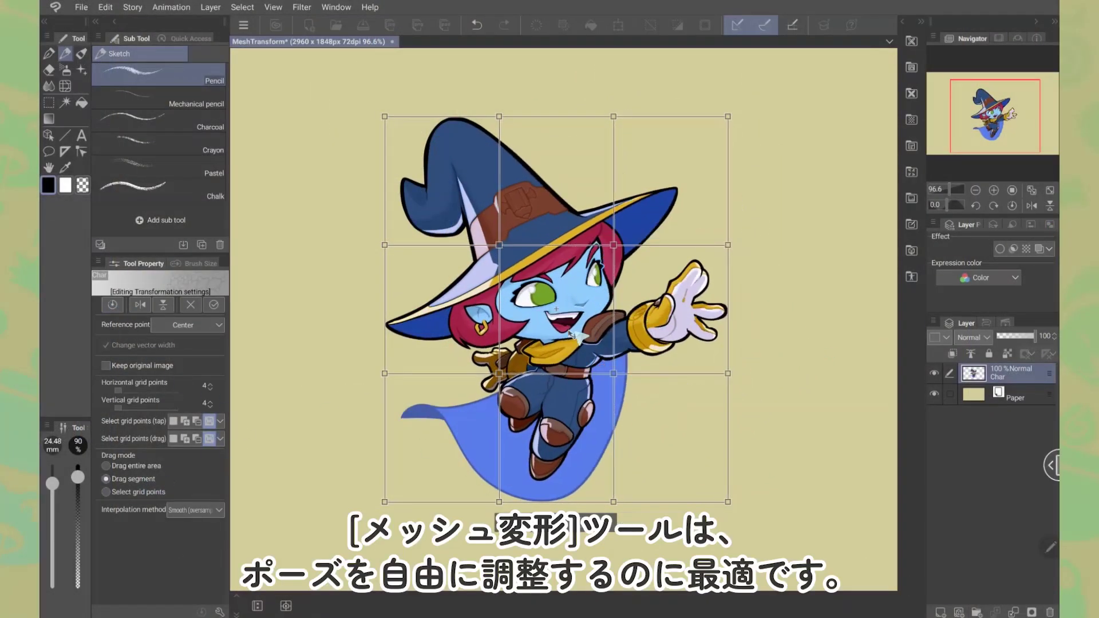
Reshape the witch's pose by shifting grid points around the cape, waist, hat and face, and apply the mesh transformation
left_click_drag(390, 506, 367, 516)
left_click_drag(514, 505, 485, 526)
left_click_drag(643, 363, 649, 363)
left_click_drag(517, 375, 525, 375)
left_click_drag(633, 234, 639, 226)
left_click_drag(599, 112, 594, 107)
left_click_drag(484, 121, 472, 119)
left_click_drag(370, 130, 355, 133)
left_click_drag(380, 258, 389, 259)
left_click_drag(390, 386, 402, 386)
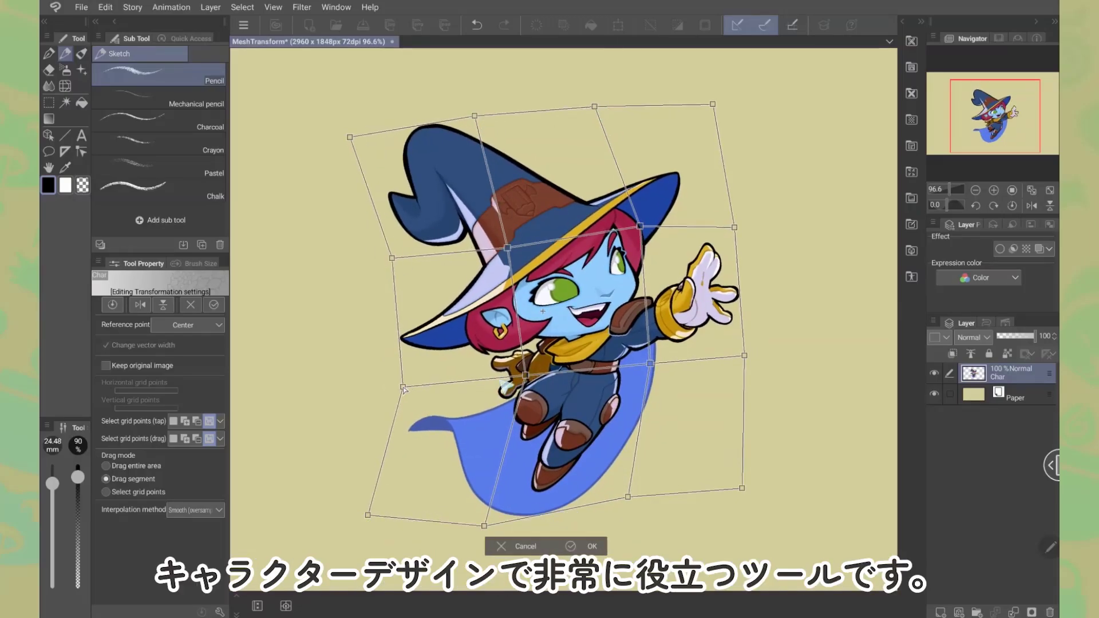
left_click_drag(525, 375, 534, 375)
left_click_drag(650, 363, 658, 362)
left_click(600, 546)
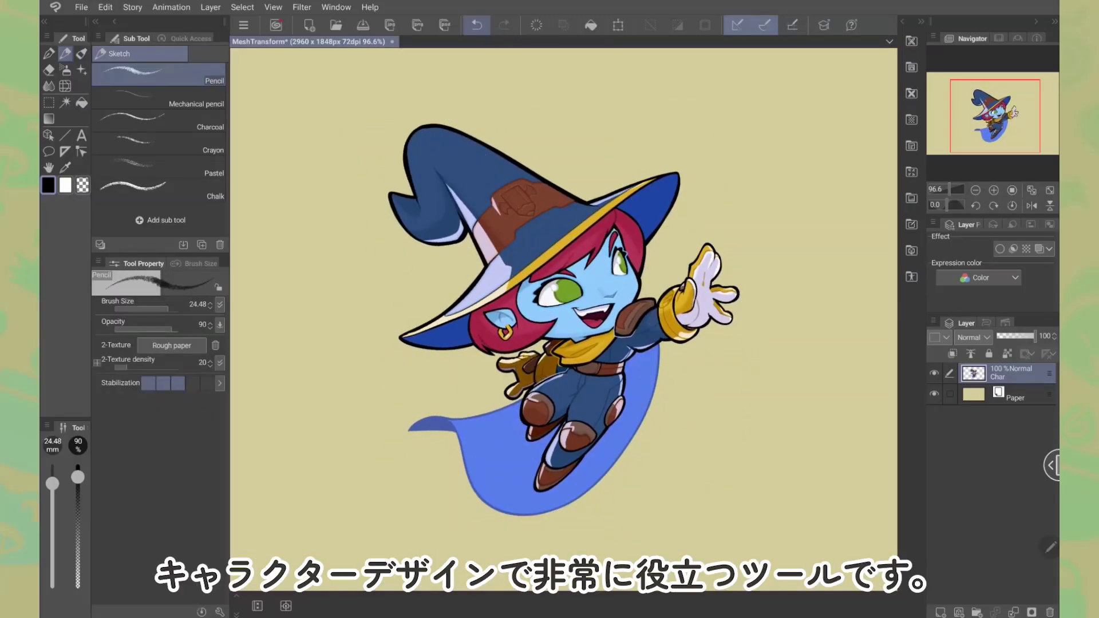
Undo and redo the applied mesh transformation to compare the witch's original and adjusted poses
left_click(477, 25)
left_click(504, 26)
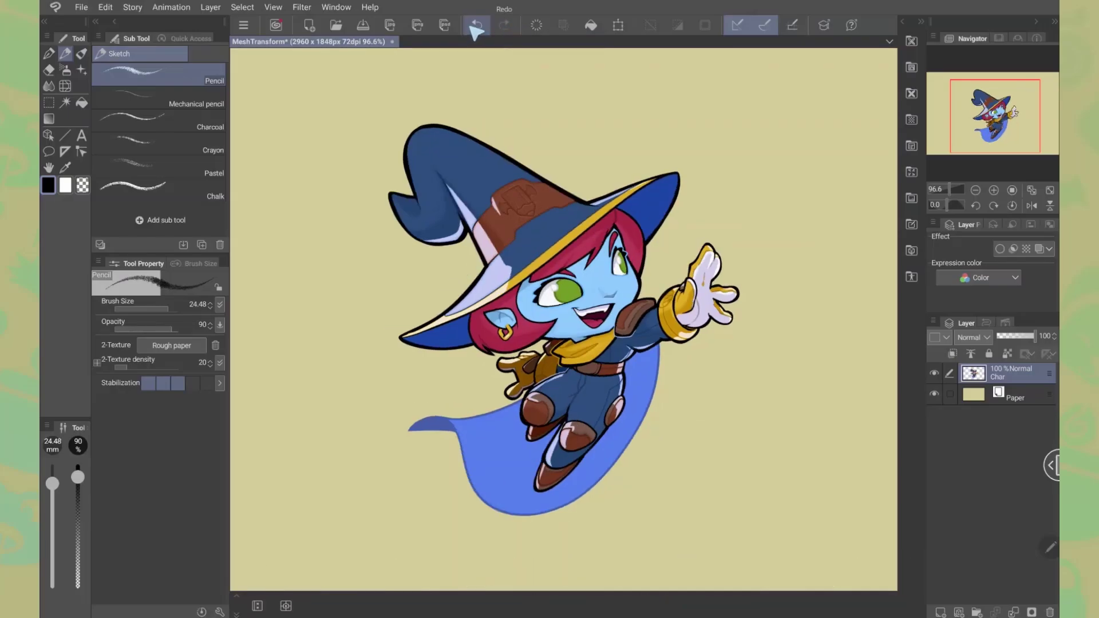
left_click(476, 26)
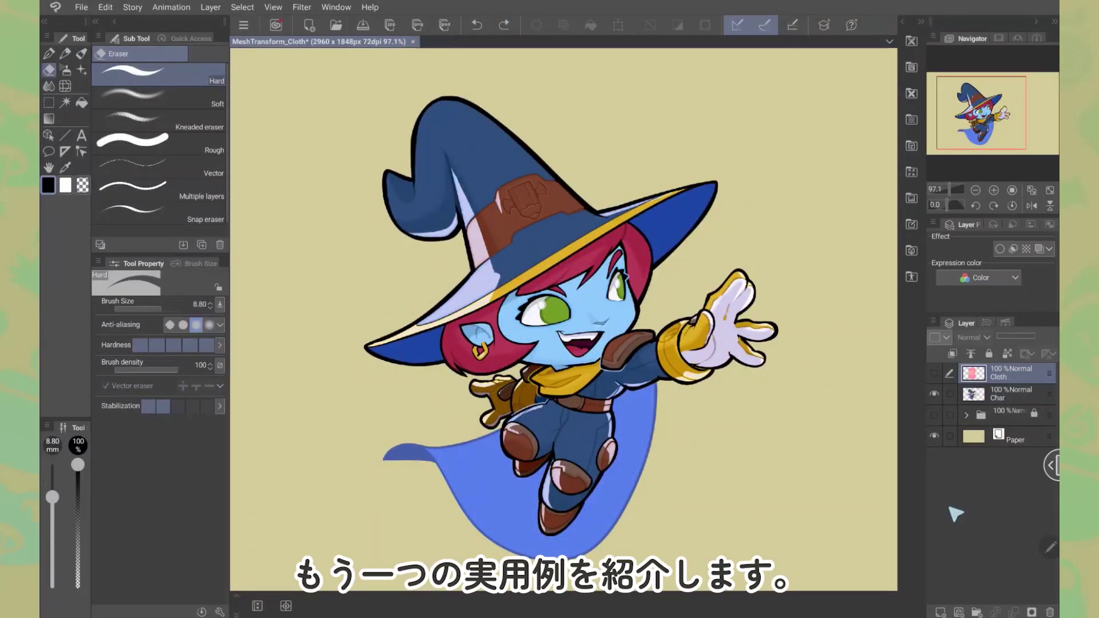
Show the Cloth layer in the MeshTransform_Cloth file, scale its pink pattern down and place it over the witch's cape
left_click(934, 374)
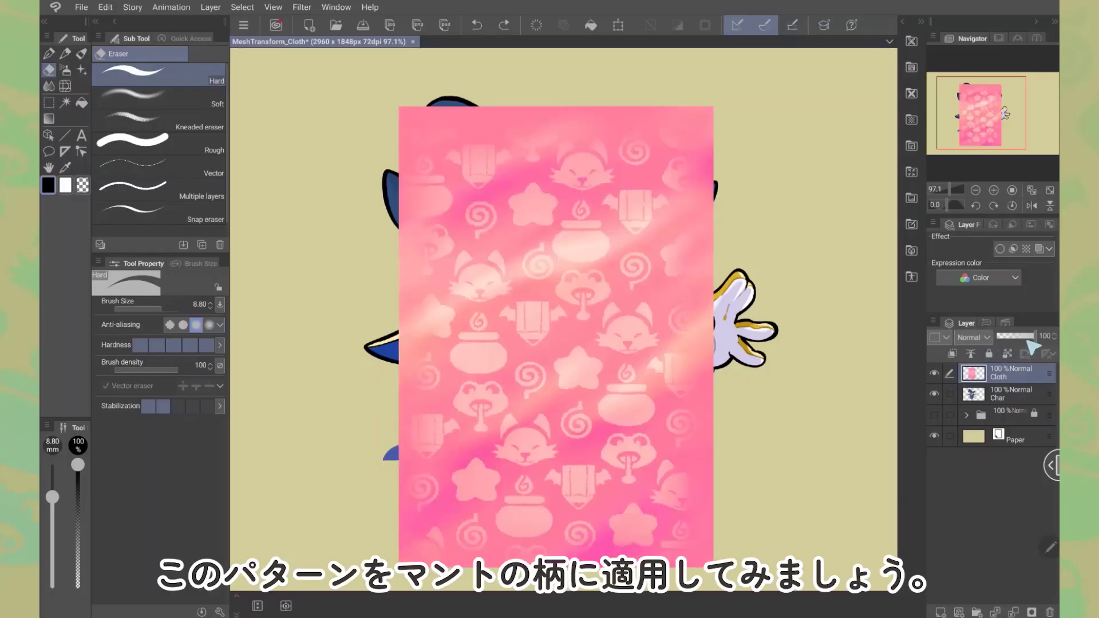
mouse_move(1034, 336)
left_mouse_down()
mouse_move(1004, 336)
mouse_move(1035, 336)
left_mouse_up()
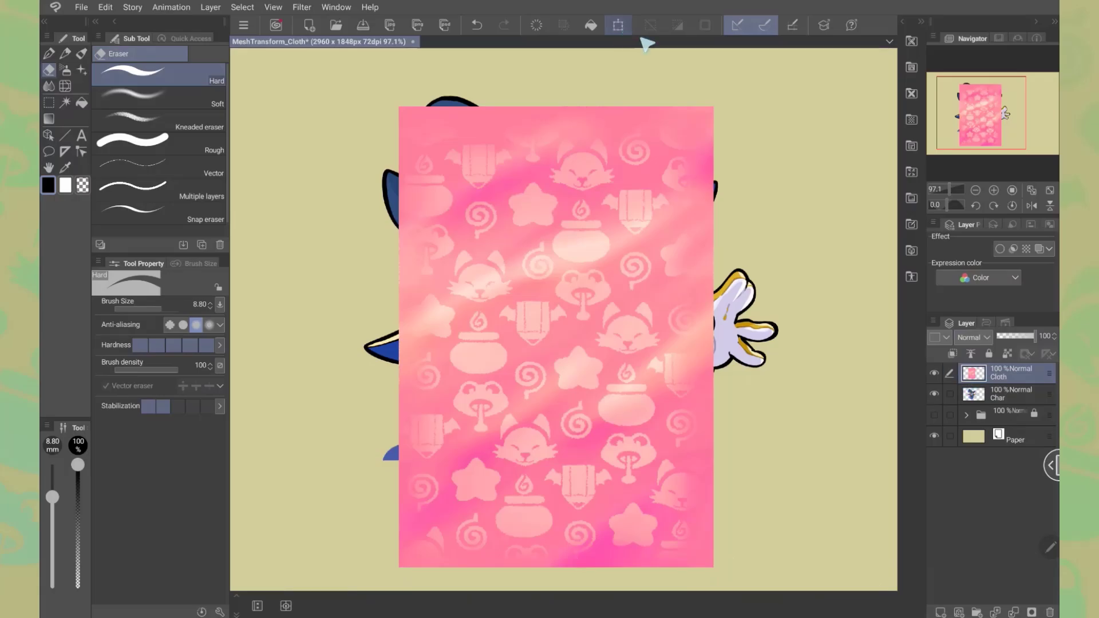
left_click(623, 33)
left_click_drag(721, 109, 570, 329)
left_click_drag(538, 395, 699, 400)
left_click_drag(722, 334, 768, 290)
left_click_drag(693, 366, 611, 380)
left_click(598, 583)
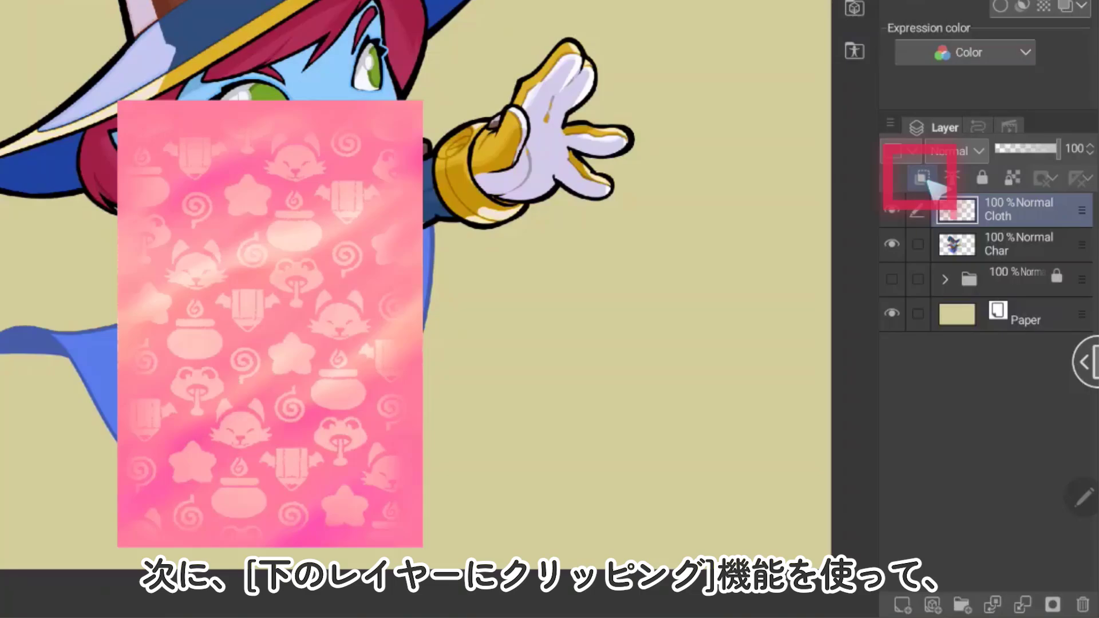
Clip the Cloth layer to the Char layer below and start a mesh transformation with 3 horizontal and 3 vertical grid points
left_click(921, 178)
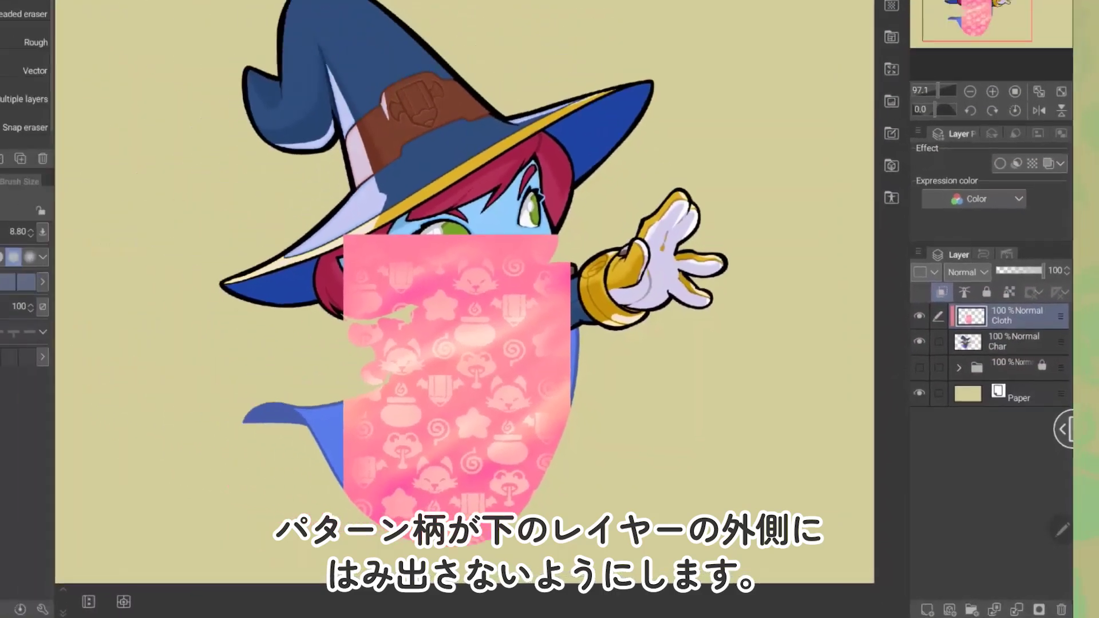
left_click(106, 7)
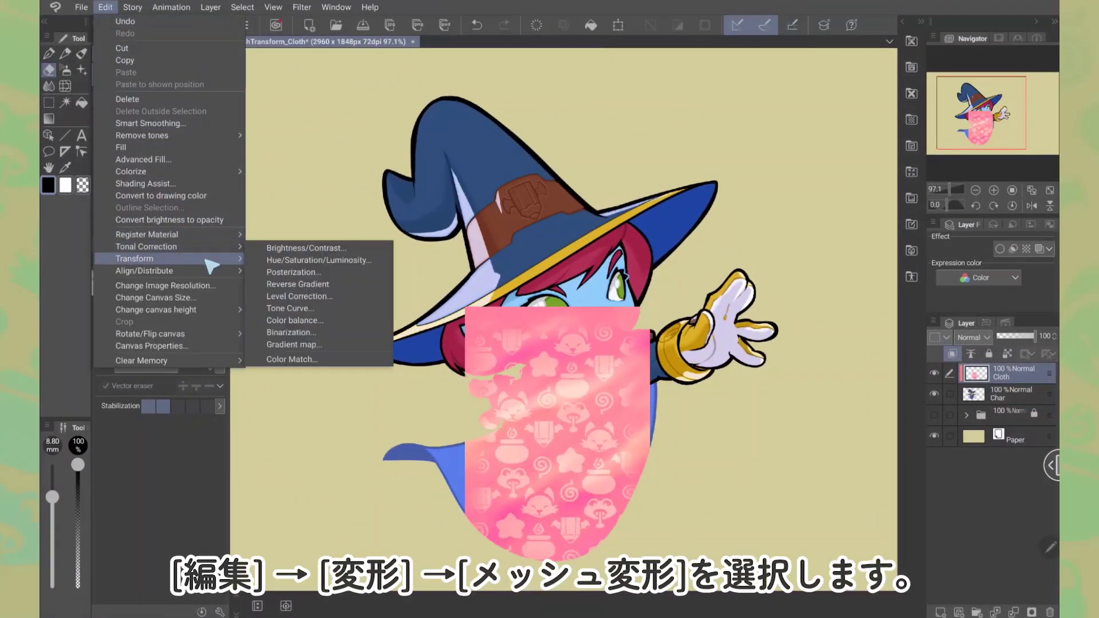
mouse_move(229, 259)
left_click(354, 380)
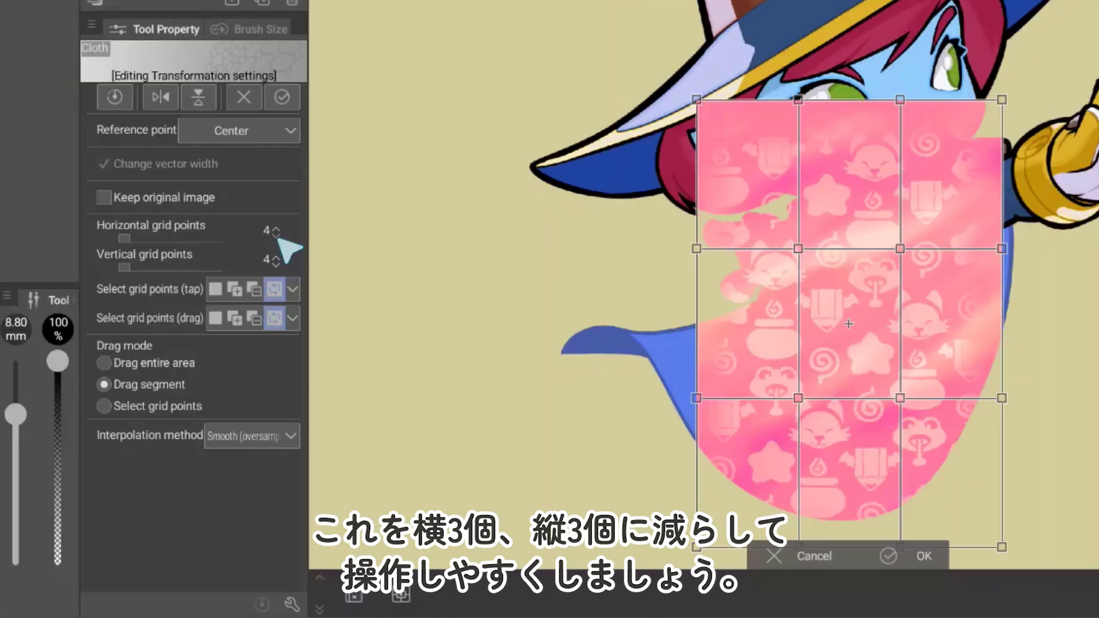
left_click(210, 389)
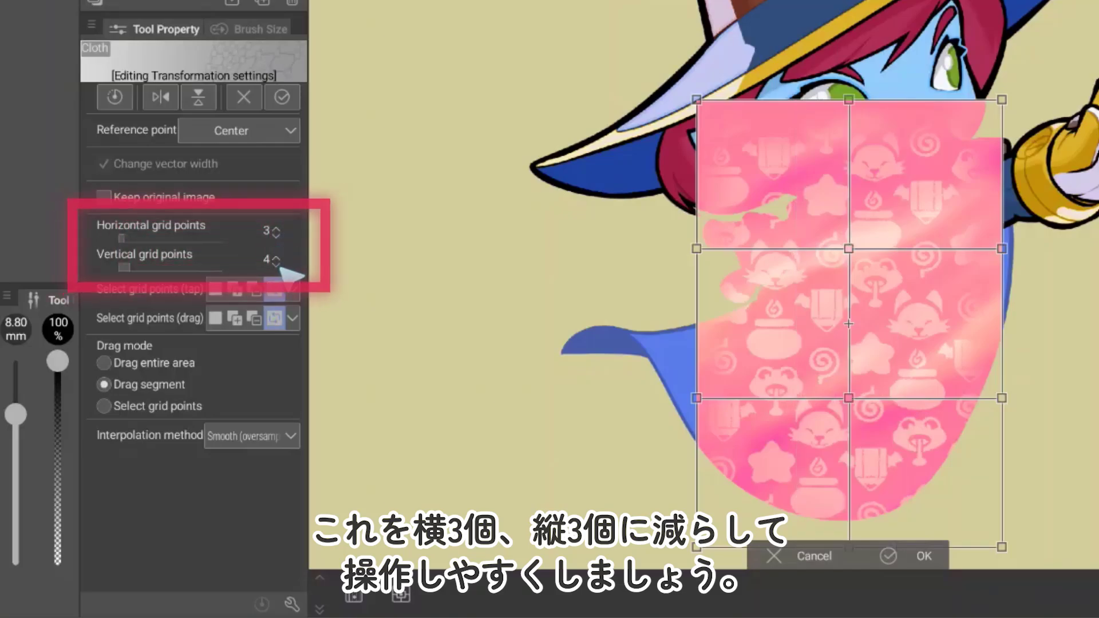
left_click(276, 264)
Fit the cloth mesh's upper edge to the witch's shoulders and pull its lower-left corner out to the cape's tip
left_click_drag(1001, 100, 1015, 150)
left_click_drag(849, 101, 854, 104)
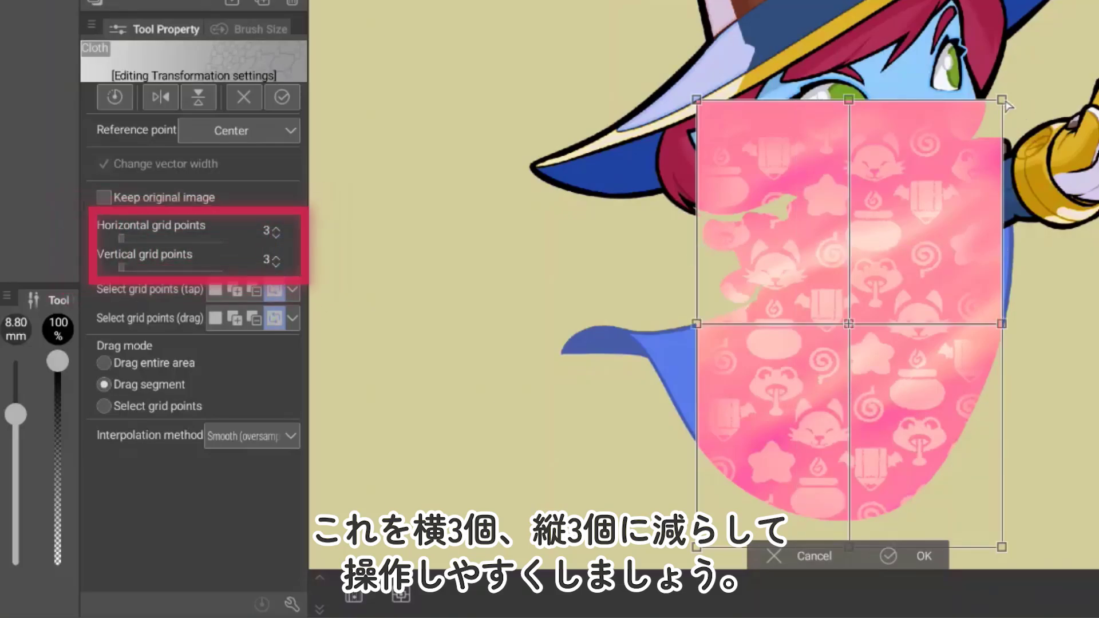
left_click_drag(560, 310, 597, 339)
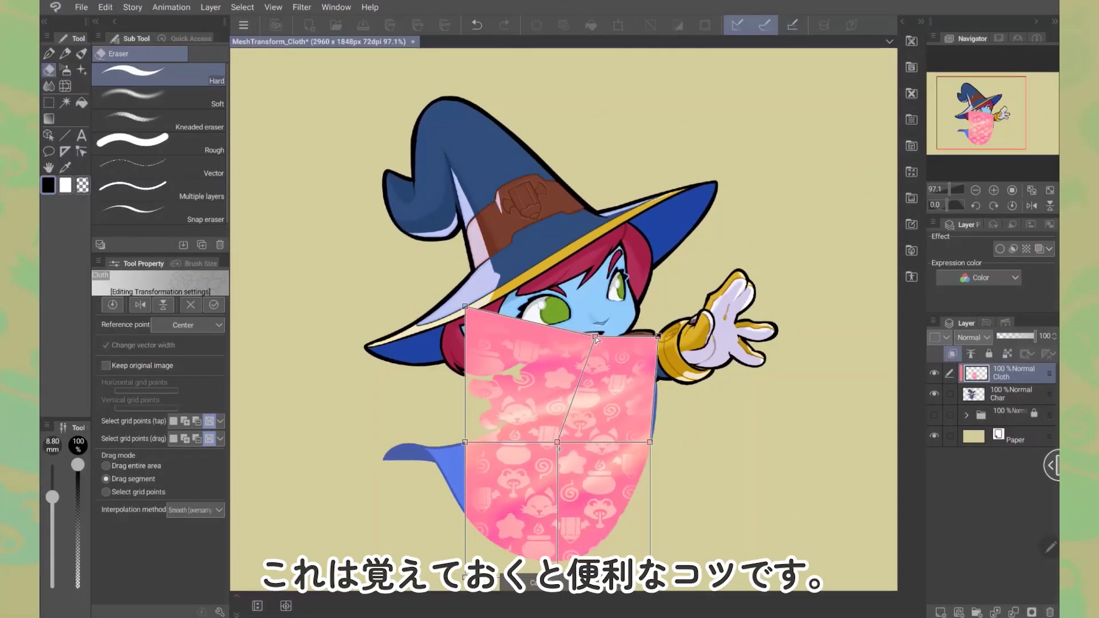
left_click_drag(485, 325, 531, 362)
left_click_drag(467, 447, 511, 430)
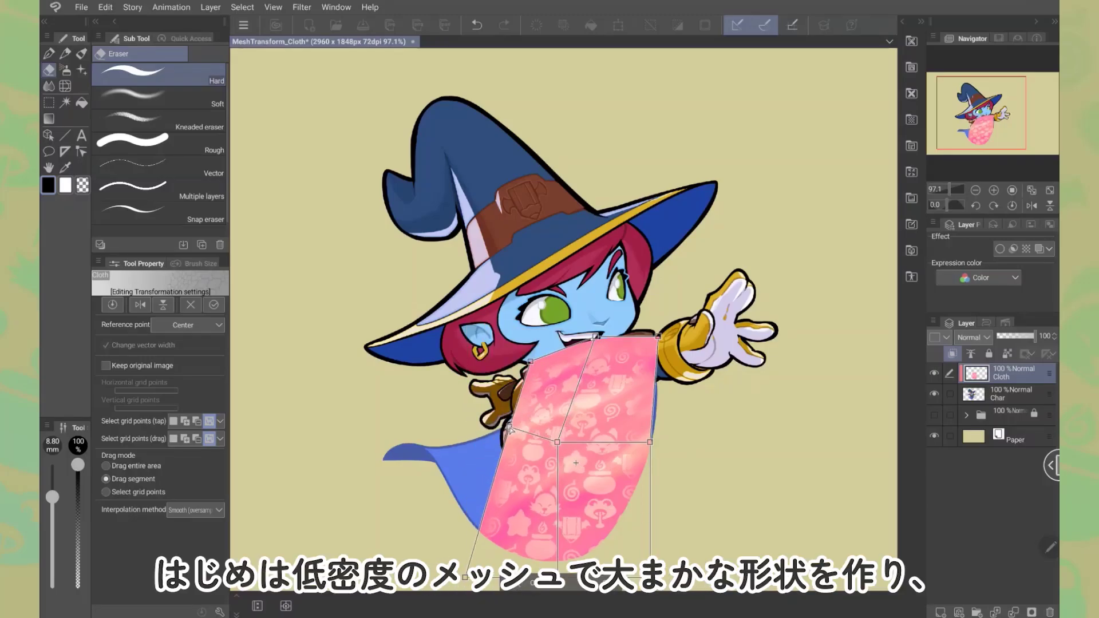
left_click_drag(464, 575, 407, 450)
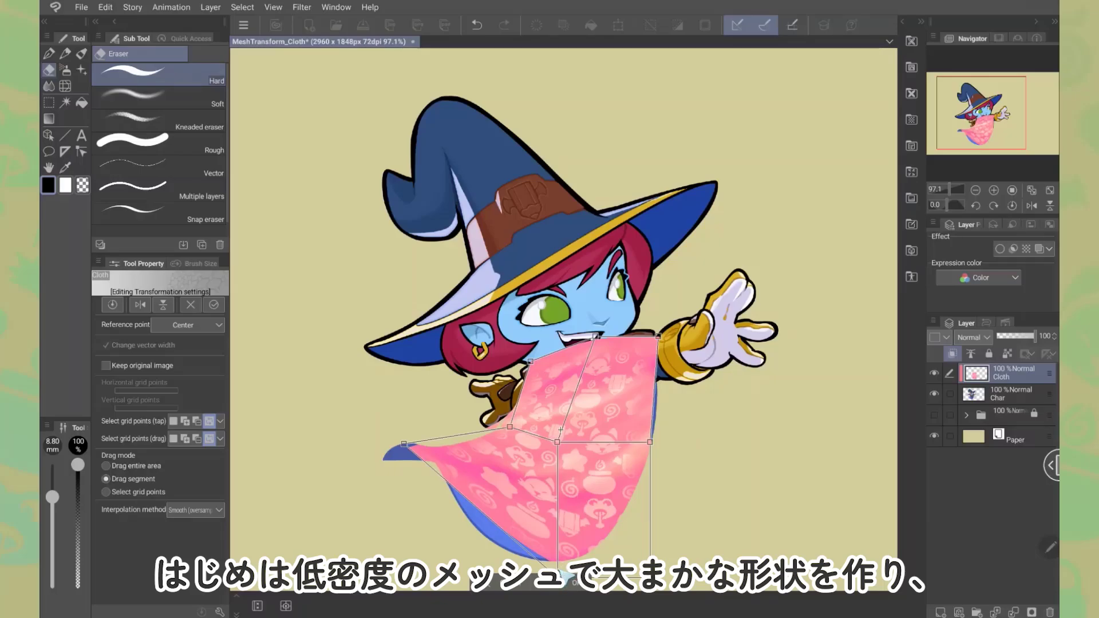
Shape the cloth's lower edge, sides and centre to follow the cape's curve, and apply the rough mesh transformation
left_click_drag(558, 576, 479, 554)
left_click_drag(404, 444, 424, 450)
left_click_drag(509, 427, 495, 418)
left_click_drag(650, 576, 620, 559)
left_click_drag(650, 442, 661, 440)
left_click_drag(557, 442, 573, 444)
left_click_drag(496, 418, 513, 433)
left_click_drag(595, 336, 588, 364)
left_click_drag(513, 433, 503, 428)
left_click_drag(478, 554, 484, 559)
left_click_drag(620, 562, 608, 564)
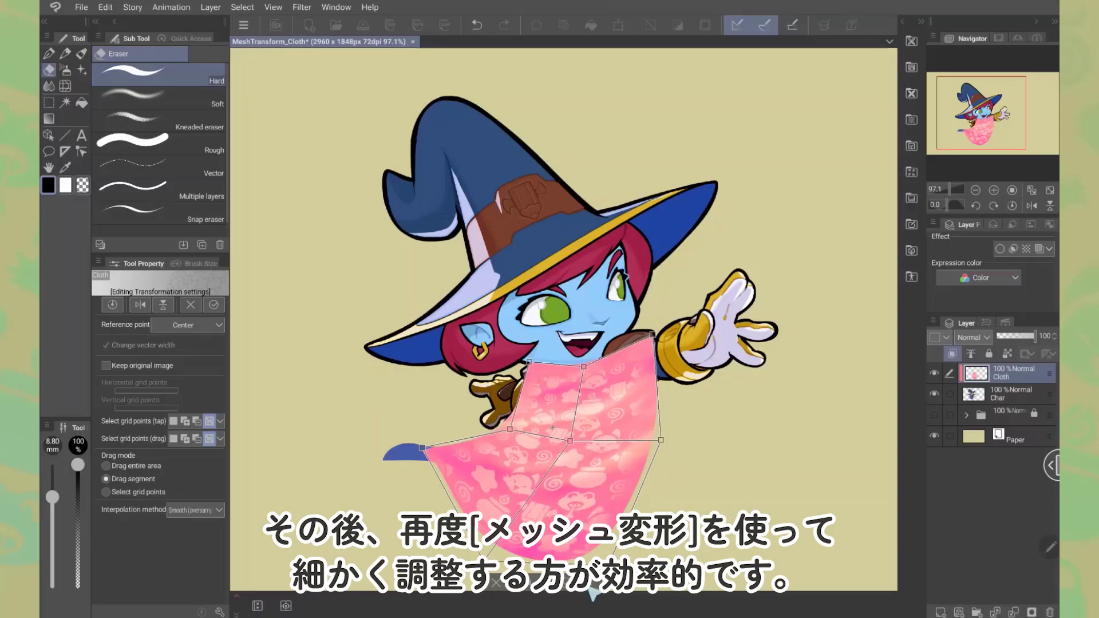
key("Return")
Start a second mesh transformation on the Cloth layer with 4 horizontal and 4 vertical grid points
left_click(105, 7)
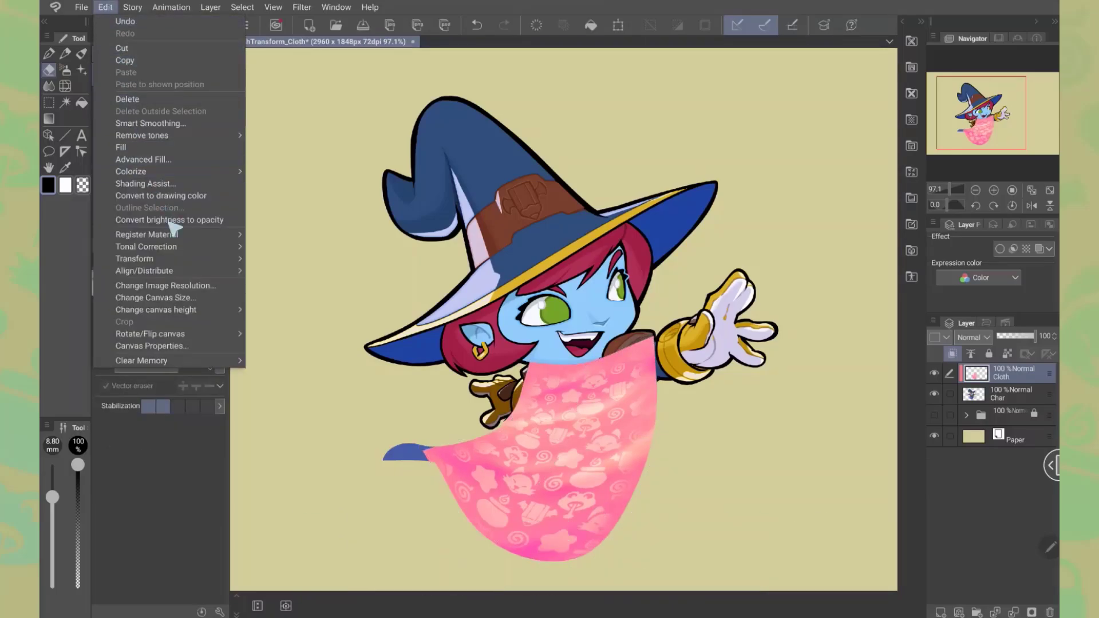
mouse_move(218, 258)
left_click(324, 377)
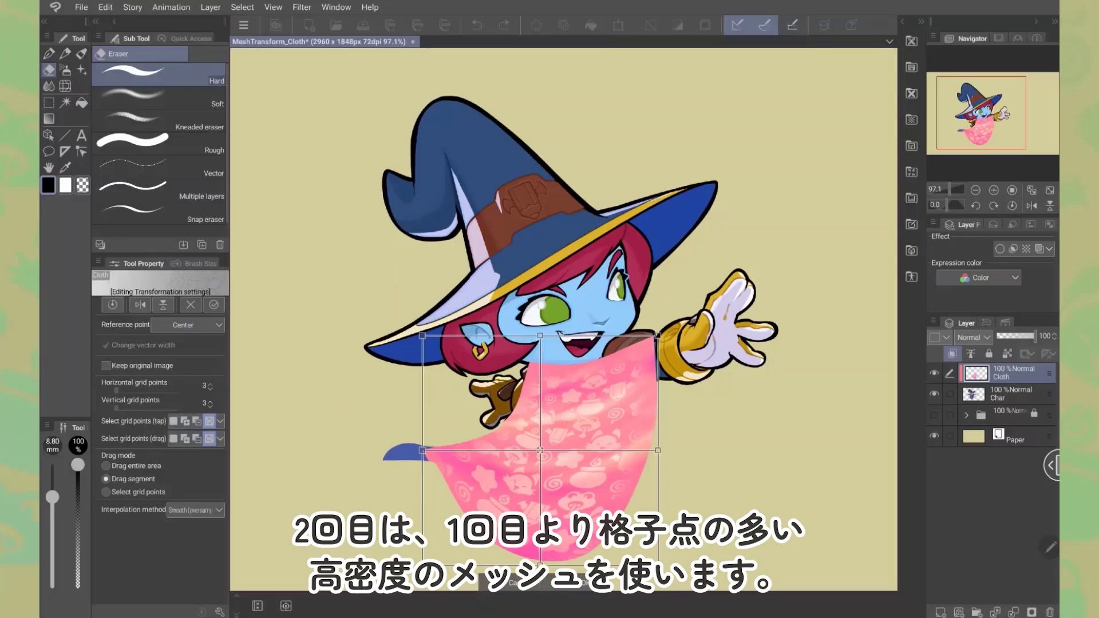
left_click(210, 382)
left_click(211, 400)
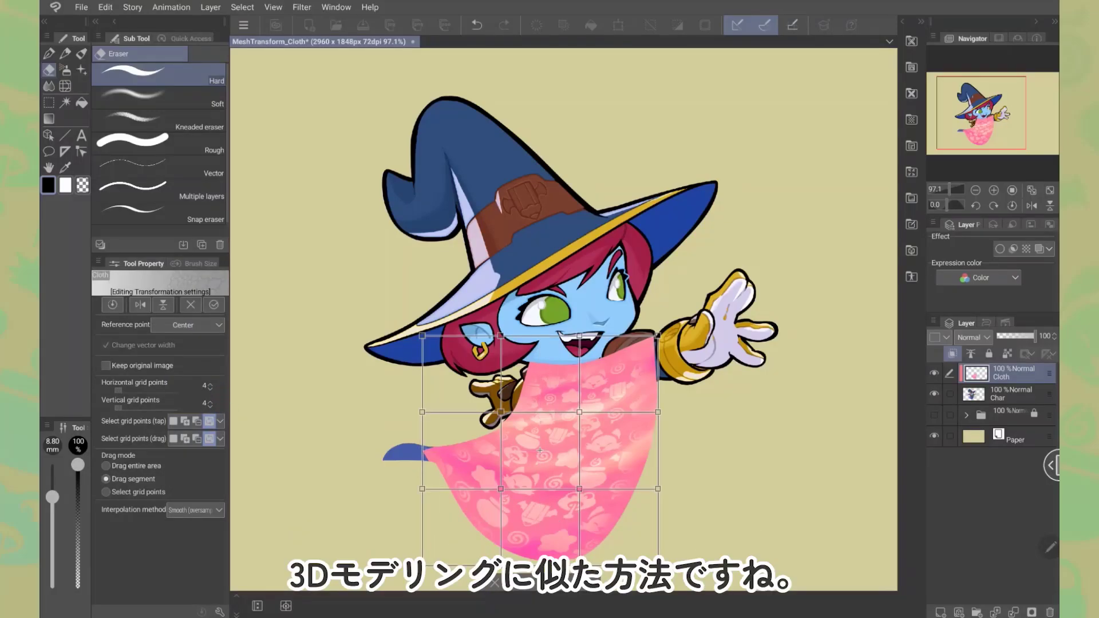
Move the denser mesh's inner and outer grid points so the cloth pattern bends with the cape's folds
left_click_drag(579, 488, 586, 493)
left_click_drag(501, 489, 516, 490)
left_click_drag(579, 412, 598, 419)
left_click_drag(501, 412, 515, 415)
left_click_drag(422, 412, 434, 410)
left_click_drag(515, 415, 501, 411)
left_click_drag(589, 377, 589, 391)
left_click_drag(657, 412, 656, 403)
left_click_drag(502, 566, 493, 562)
left_click_drag(422, 566, 407, 471)
left_click_drag(515, 491, 500, 493)
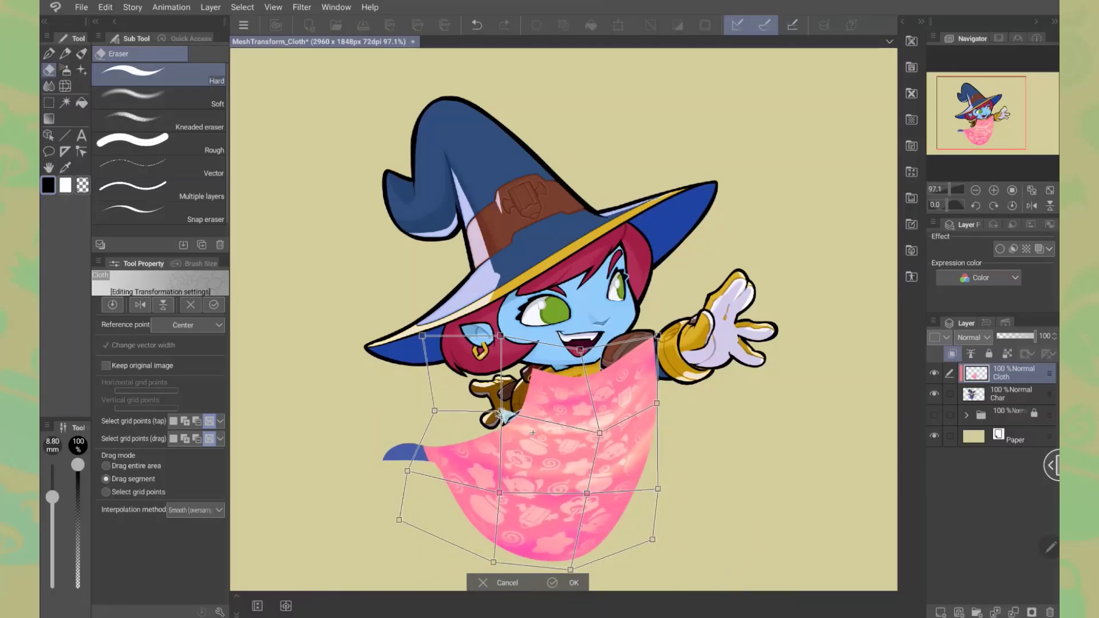
Lower the cloth's upper edge below the scarf and shoulder, fine-tune the inner grid points, and apply the mesh transformation
left_click_drag(500, 335, 539, 349)
left_click_drag(579, 350, 593, 356)
left_click_drag(599, 433, 589, 438)
left_click_drag(656, 403, 659, 408)
left_click_drag(587, 494, 578, 488)
left_click_drag(407, 471, 403, 474)
left_click_drag(422, 335, 444, 364)
left_click_drag(499, 414, 508, 421)
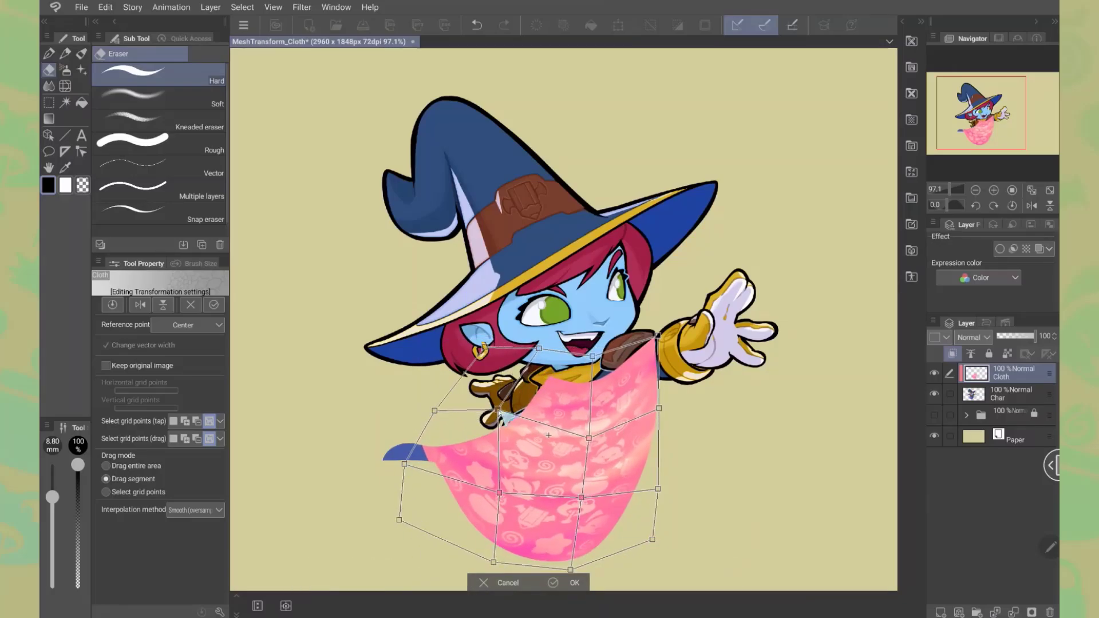
left_click_drag(592, 356, 591, 366)
left_click(574, 582)
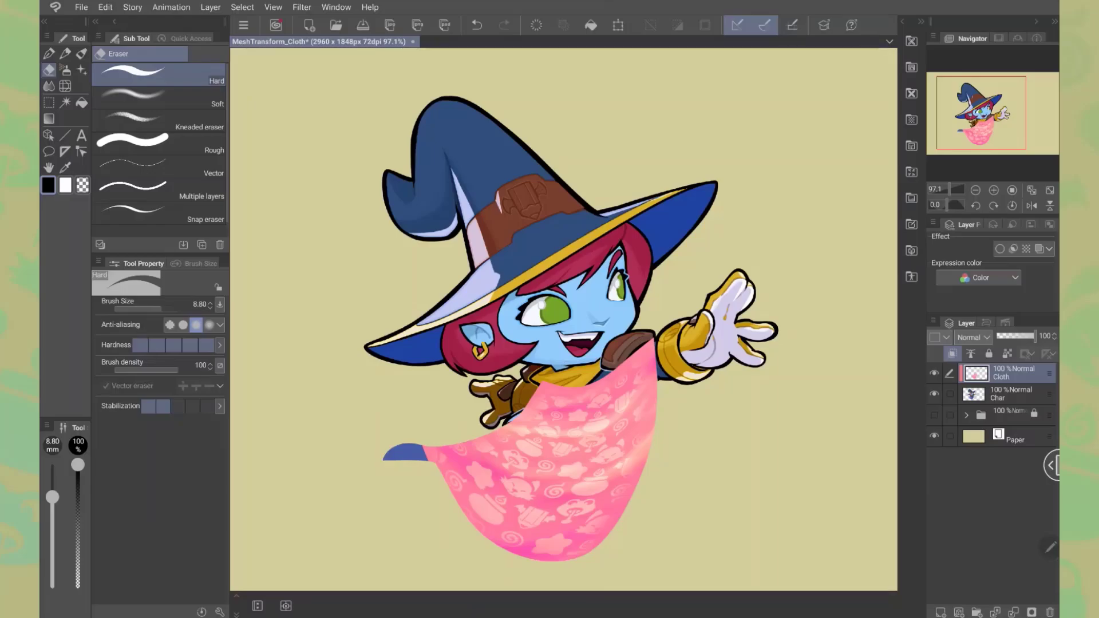
Undo the cloth's mesh transformations and redo them to compare the pattern before and after warping
left_click(482, 32)
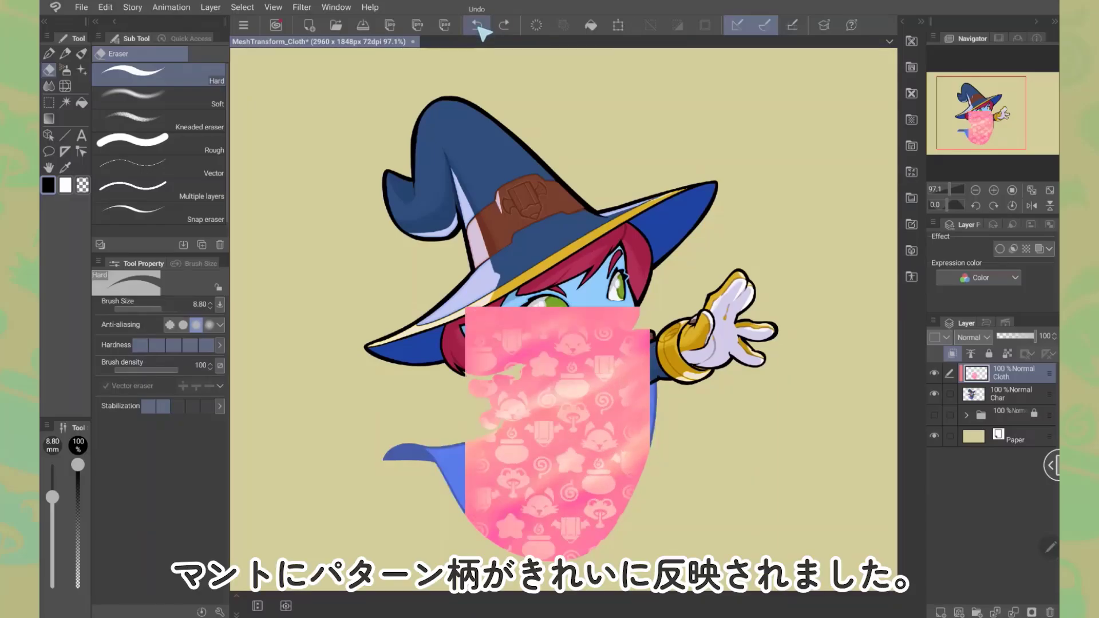
left_click(504, 25)
left_click(504, 26)
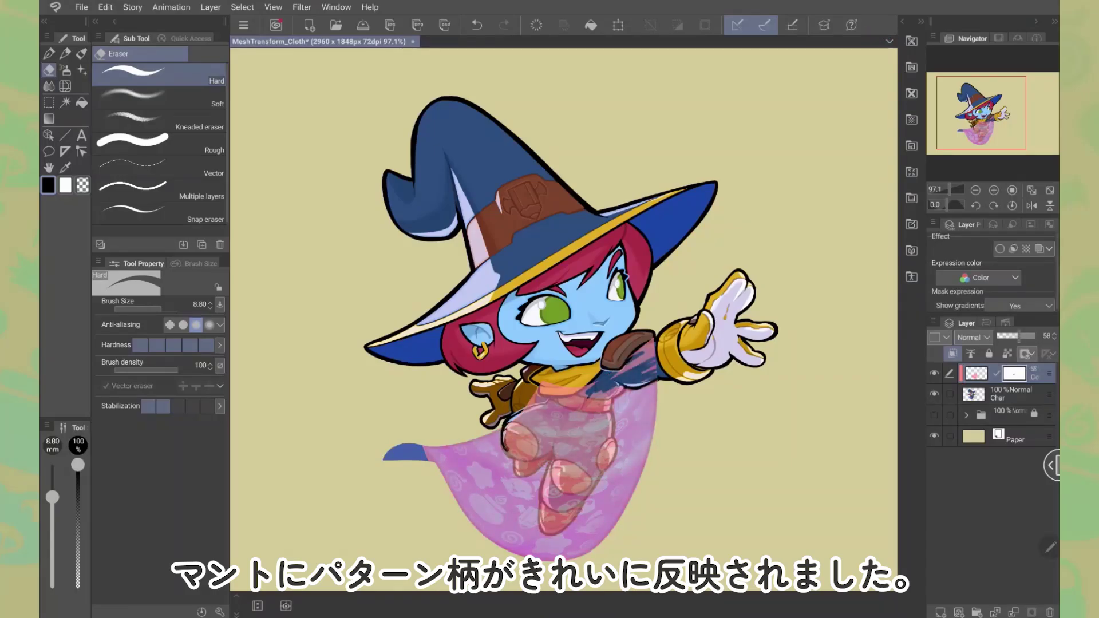
Raise the Hard eraser's stabilization and erase the semi-transparent cloth from the character's boots and lower legs on the layer mask
left_click(192, 406)
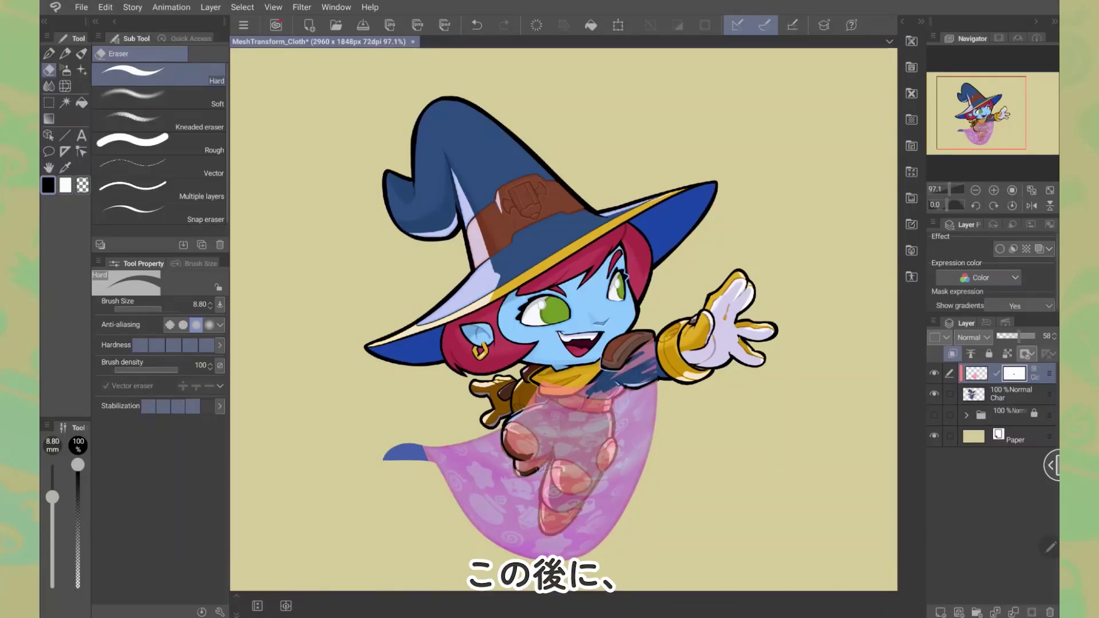
left_click_drag(524, 465, 517, 463)
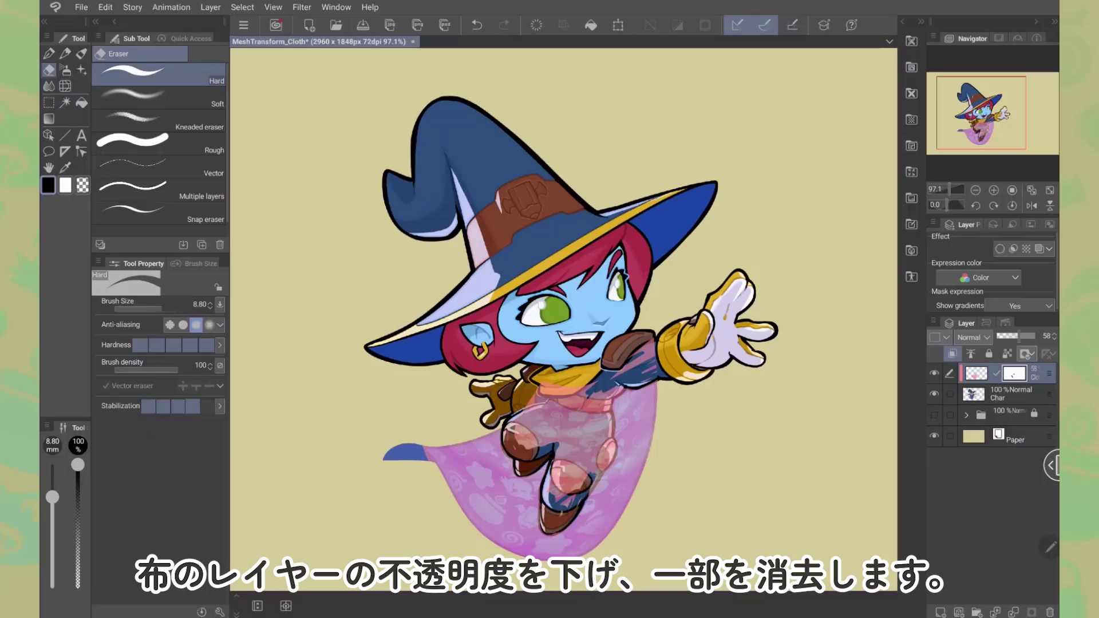
left_click_drag(594, 484, 605, 462)
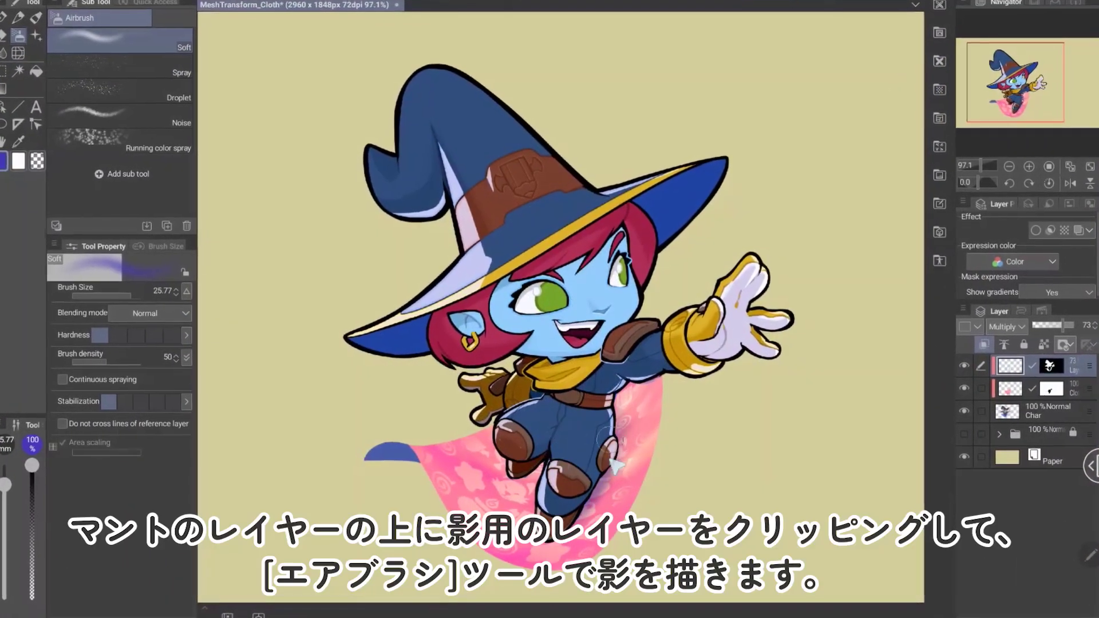
Enlarge the Soft airbrush to 39.81 and paint purple shading on the Multiply layer over the cape beside the legs
key("]")
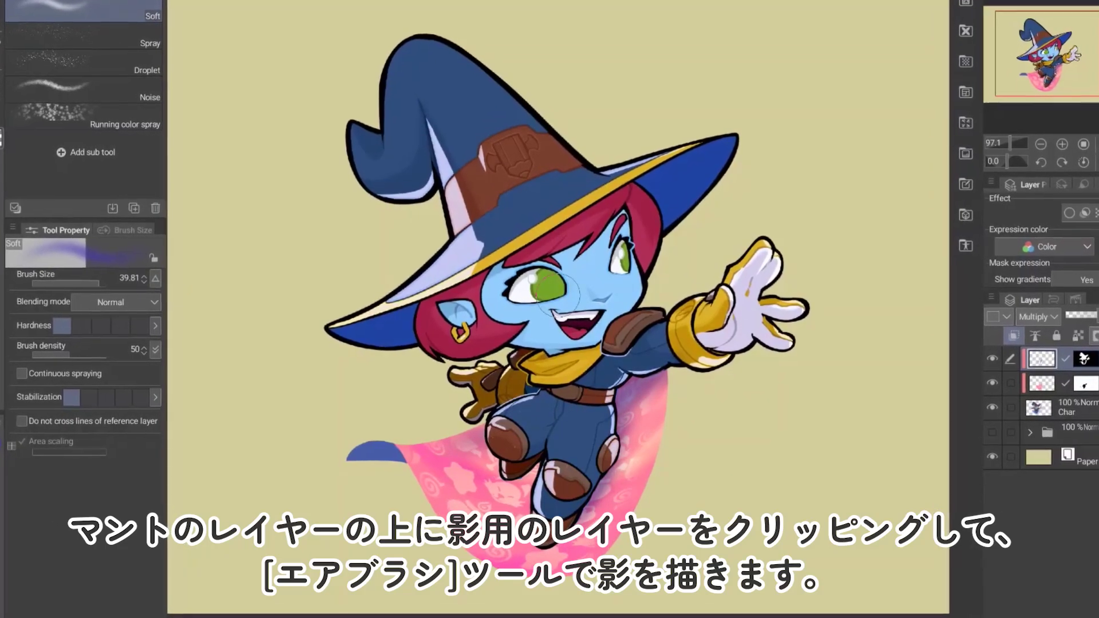
left_click_drag(441, 443, 562, 450)
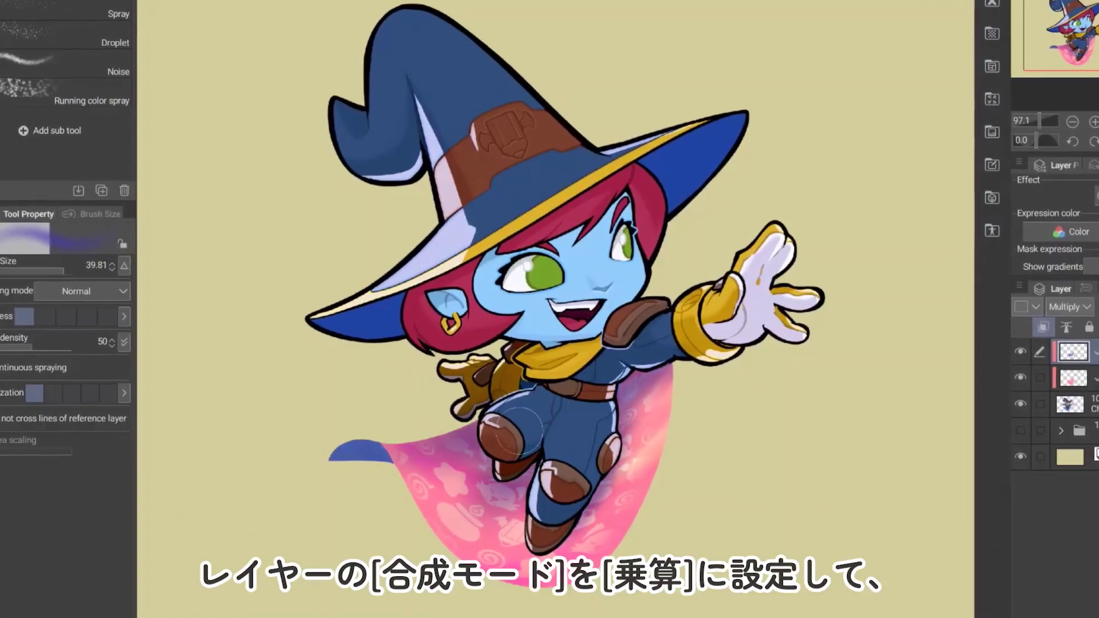